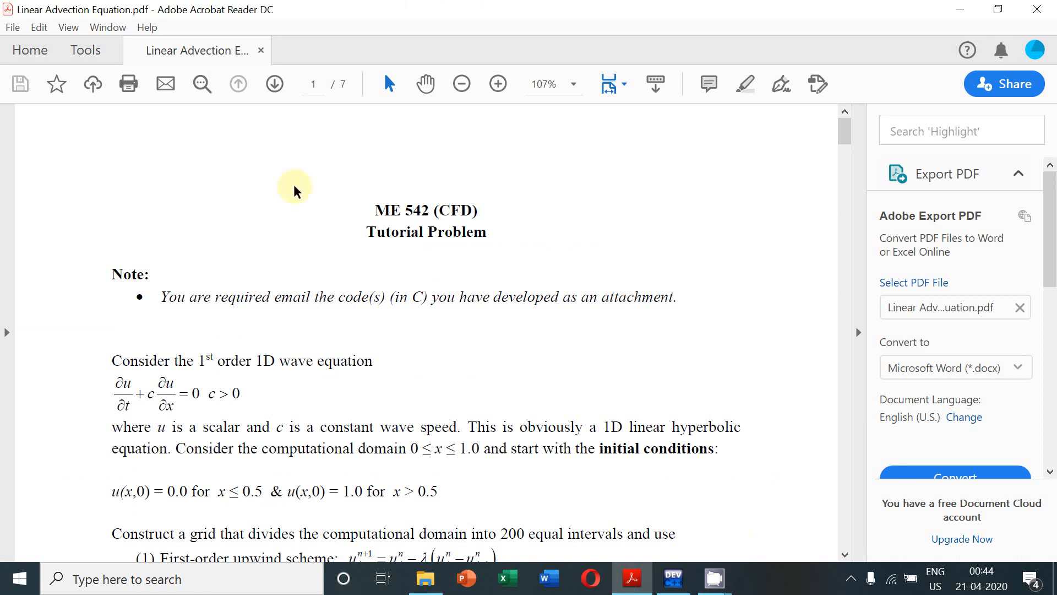
Step: Review the assignment PDF's 1D wave equation, computational domain range and initial conditions
drag(115, 386, 248, 402)
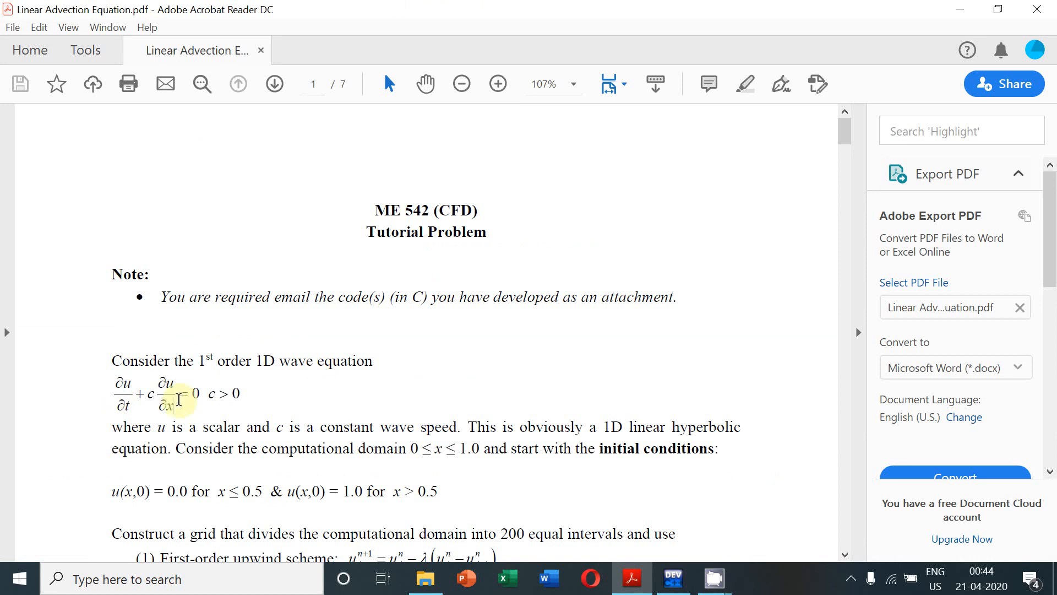
scroll(447, 504, down, 1)
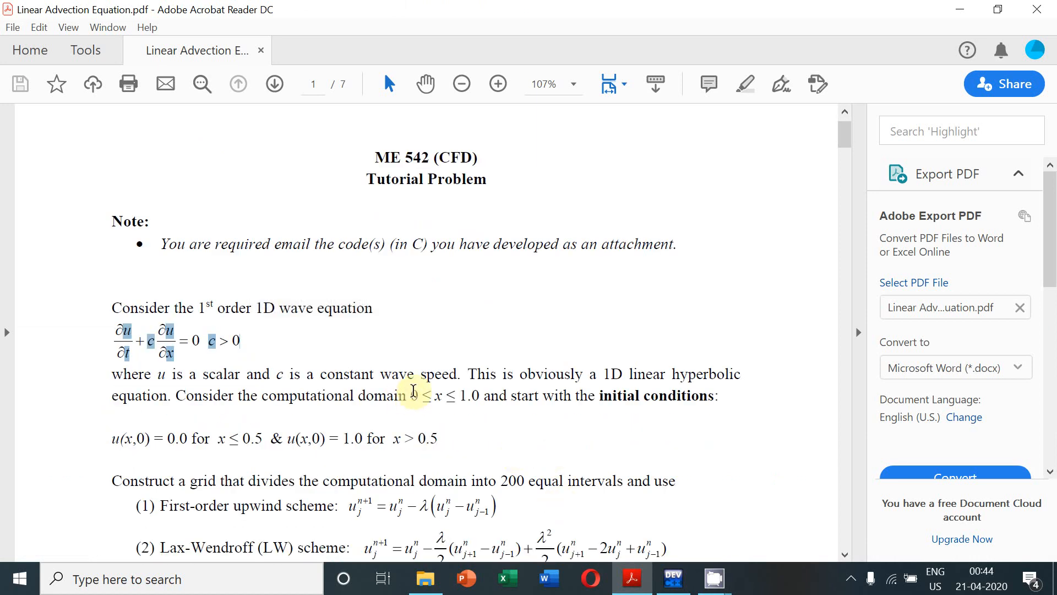
drag(413, 395, 506, 396)
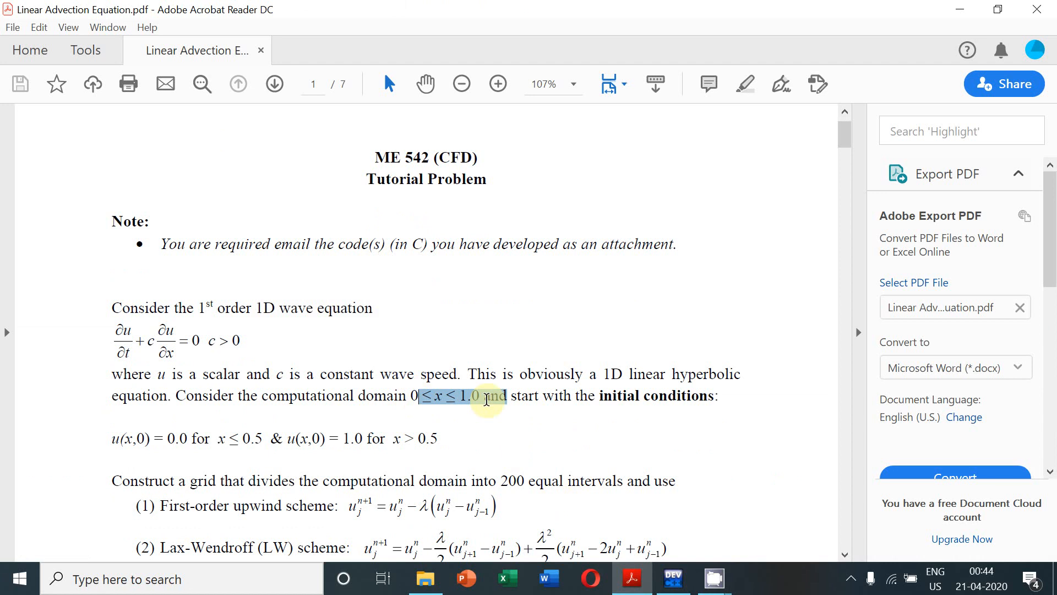
drag(112, 439, 444, 451)
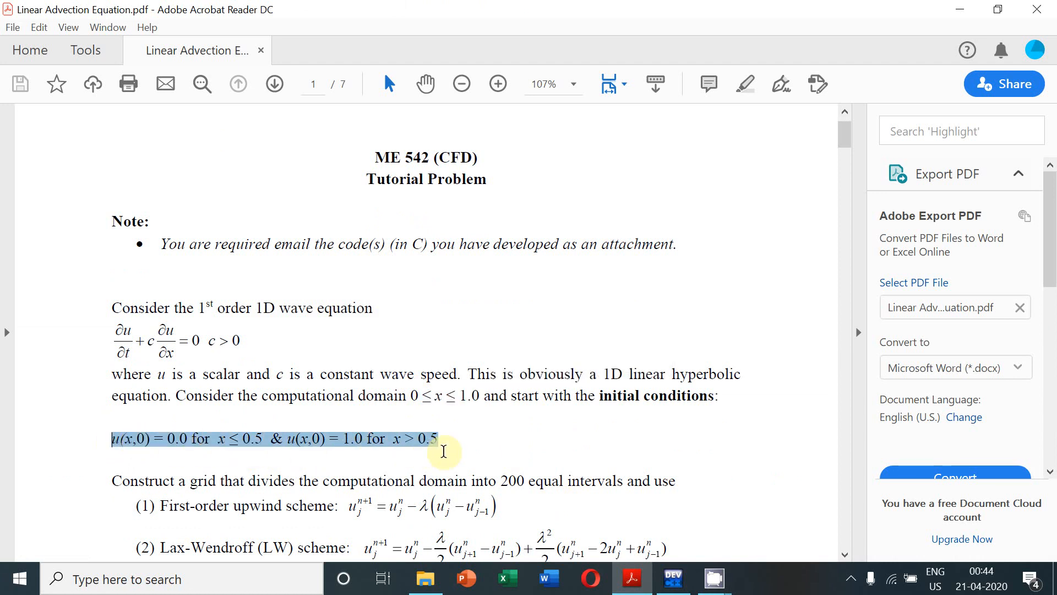
scroll(224, 360, down, 1)
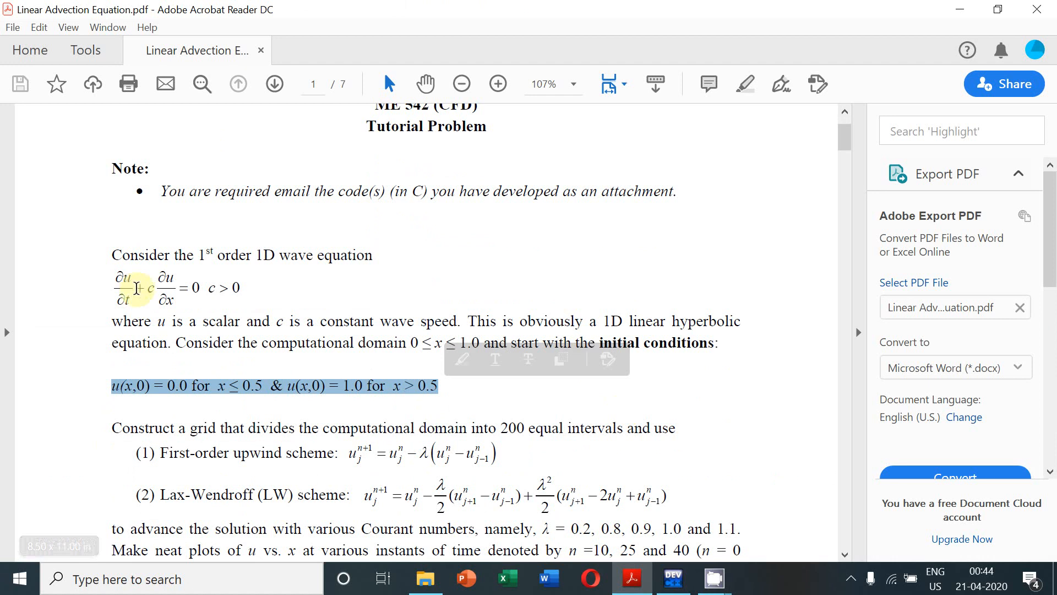
scroll(394, 368, down, 1)
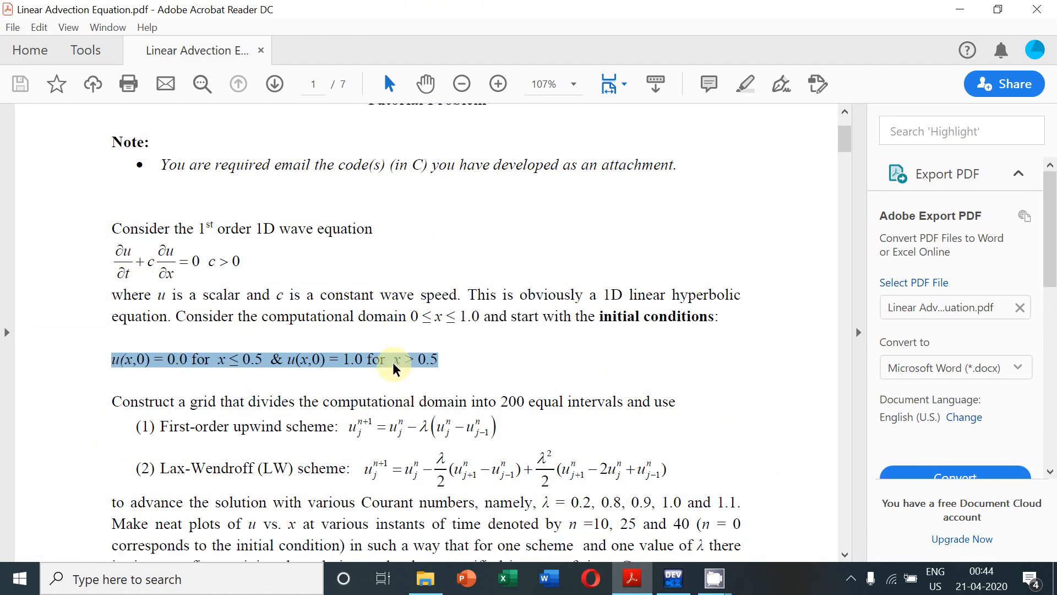
scroll(395, 368, down, 1)
scroll(281, 422, down, 1)
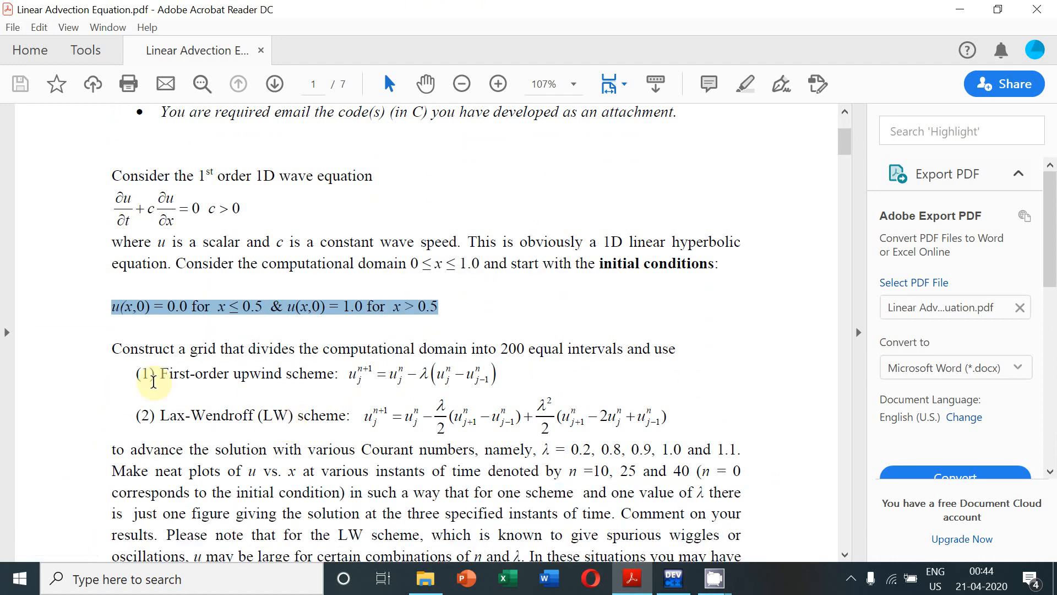
Step: Review the first-order upwind and Lax-Wendroff formulas and the Courant number λ
drag(160, 373, 495, 376)
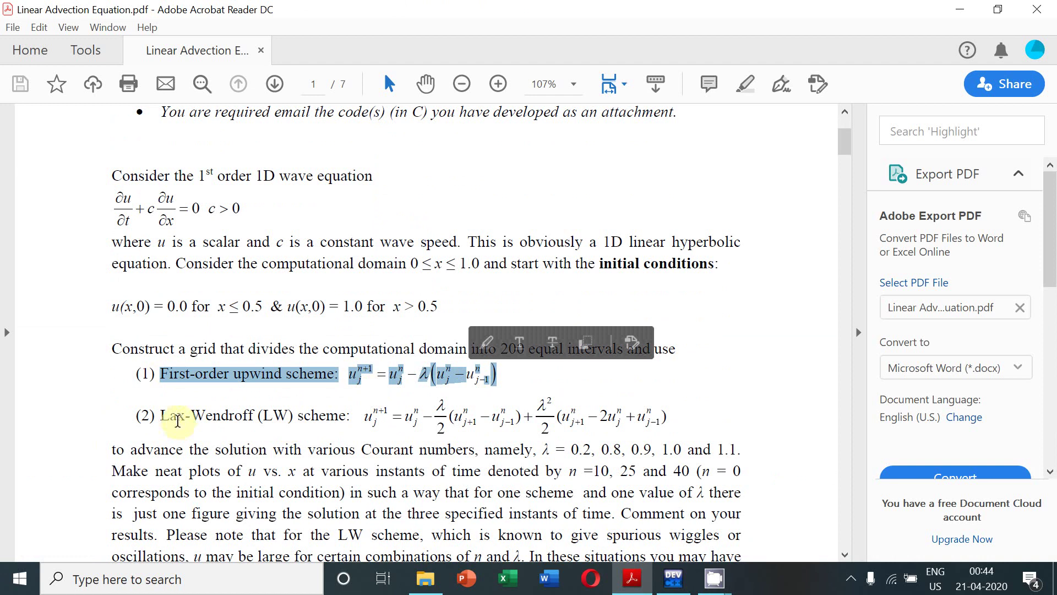
drag(161, 416, 664, 420)
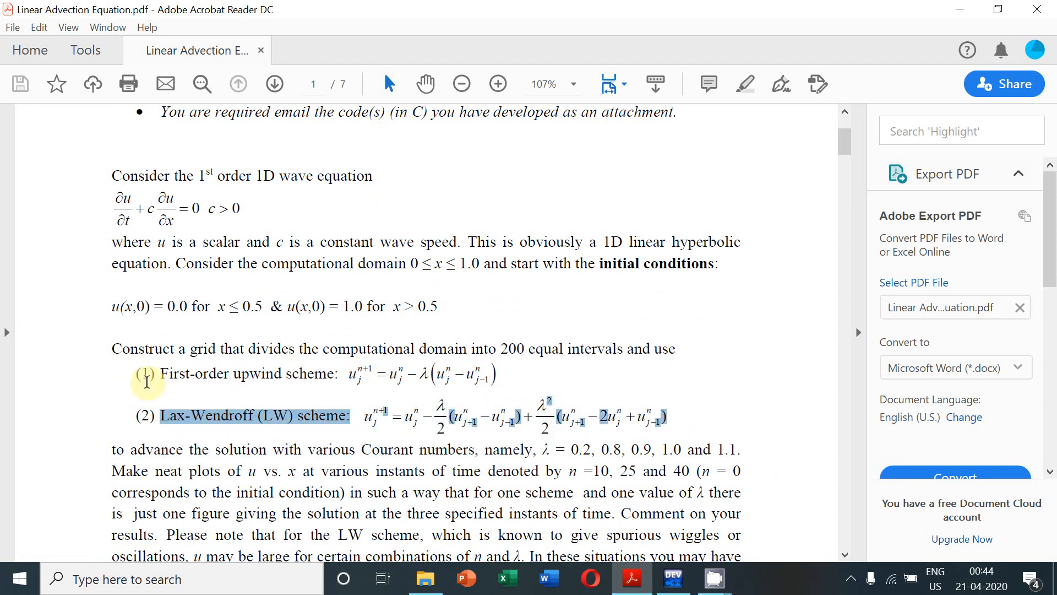
scroll(459, 424, down, 1)
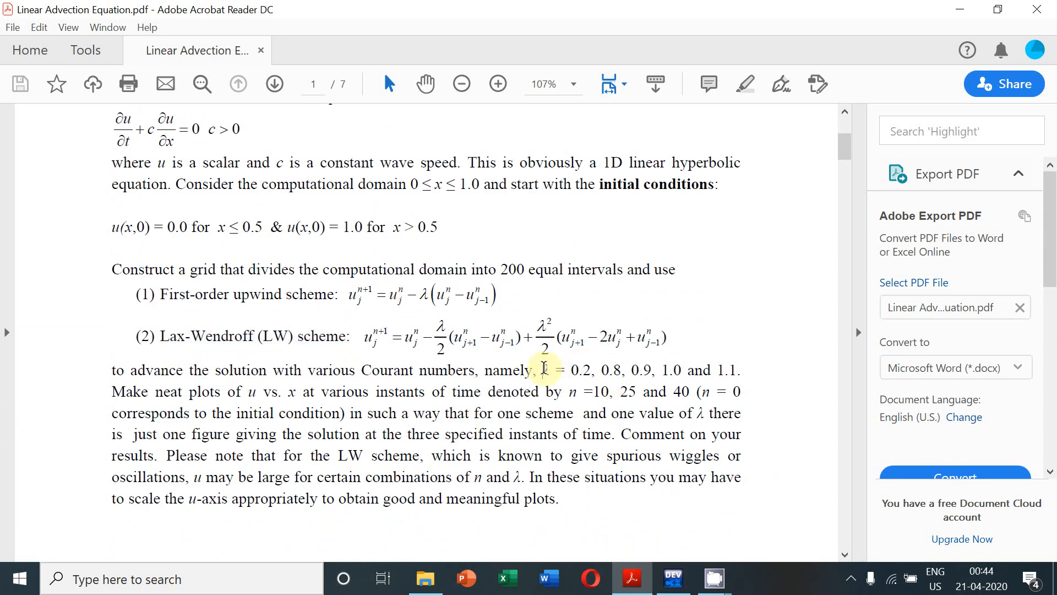
drag(543, 370, 561, 370)
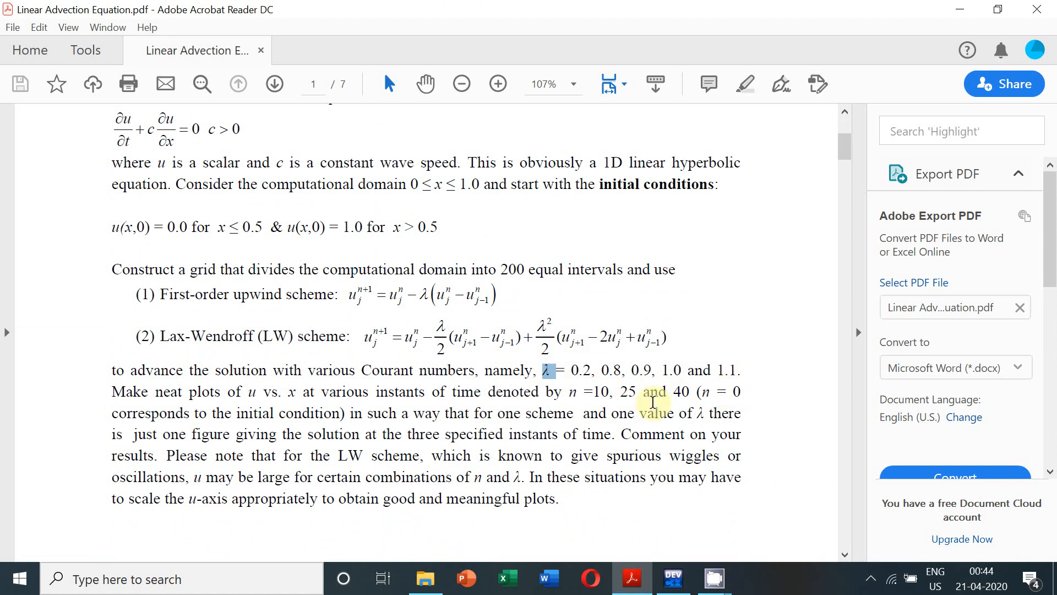
click(570, 370)
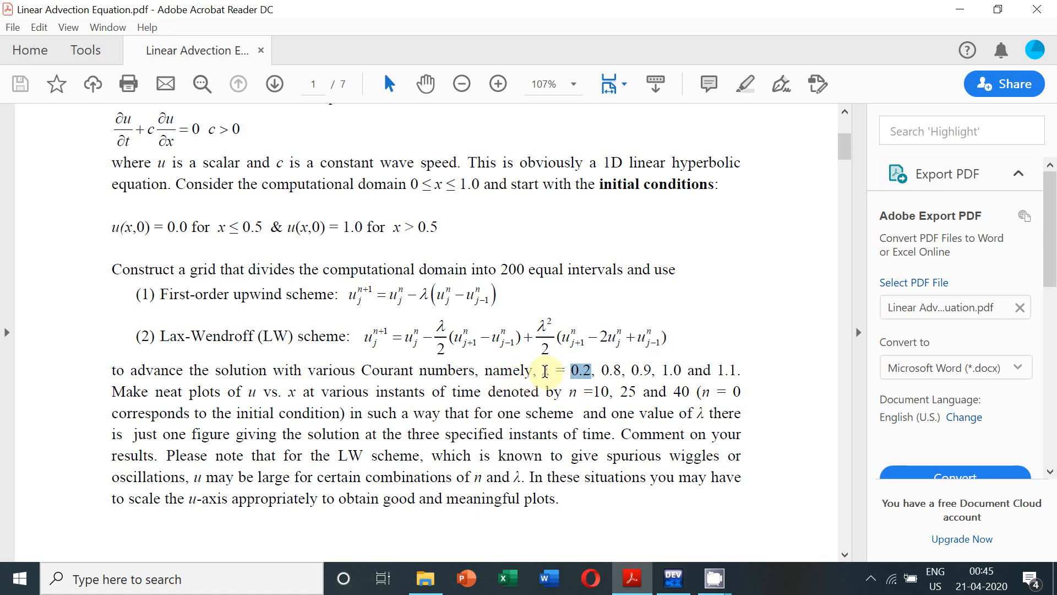
double_click(545, 371)
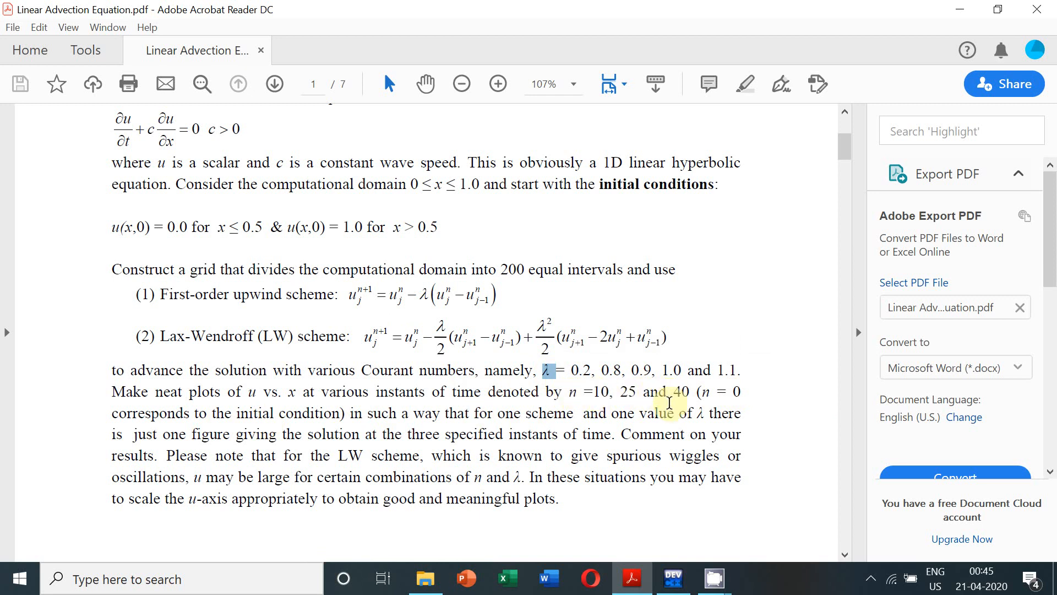
Step: In FOU.cpp, go over the definitions L 1.0, nx 201 and array size m 210
click(672, 578)
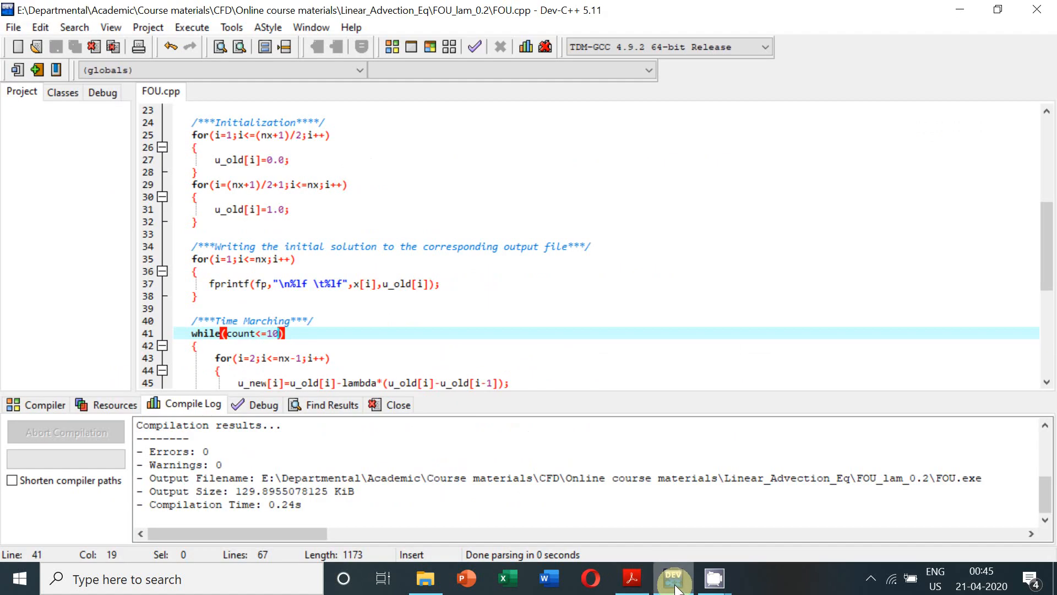
scroll(978, 187, up, 7)
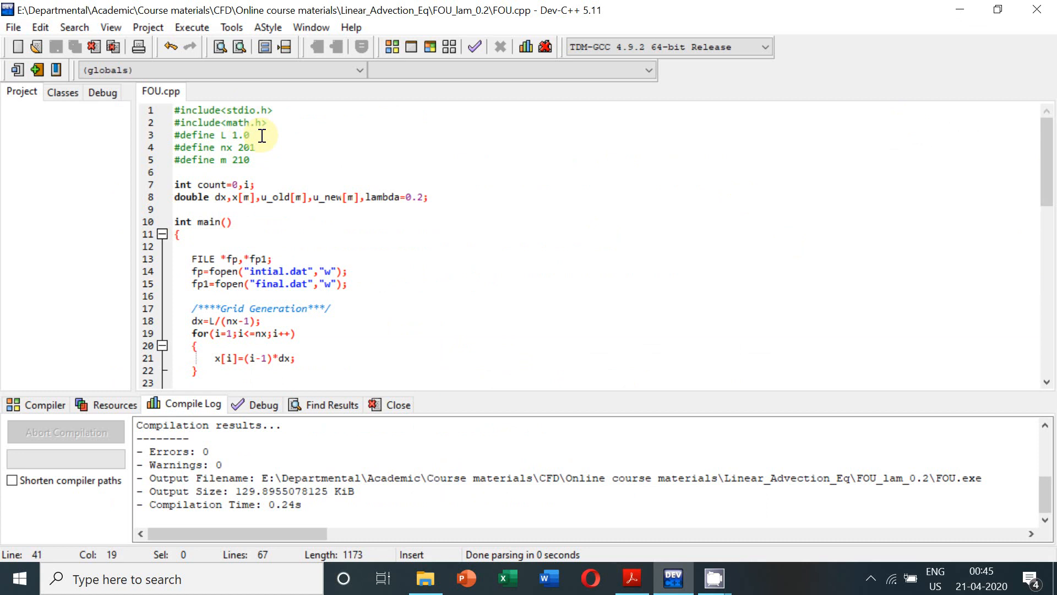
drag(250, 134, 169, 135)
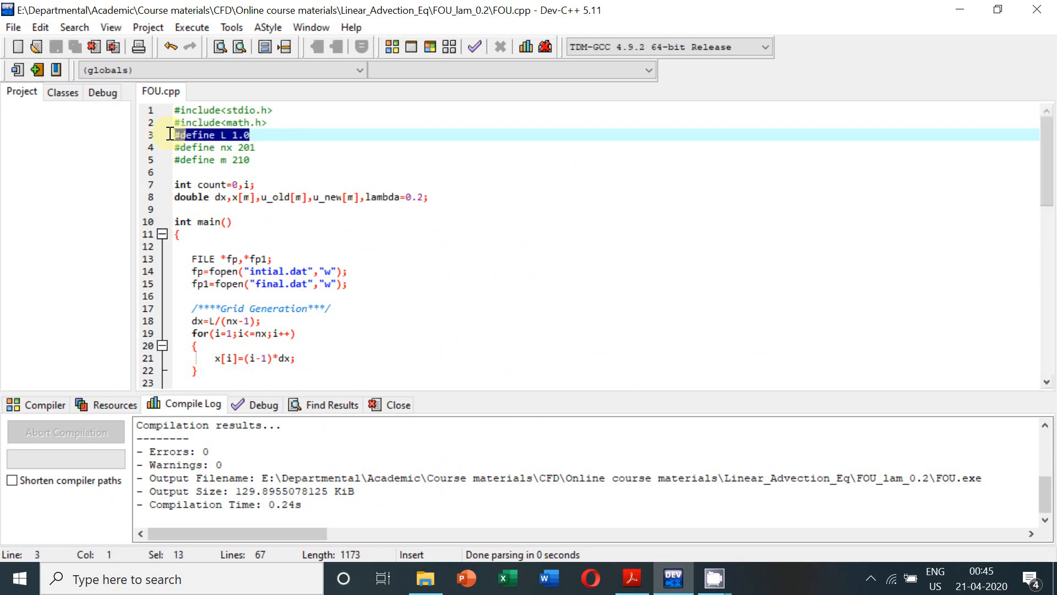
click(262, 147)
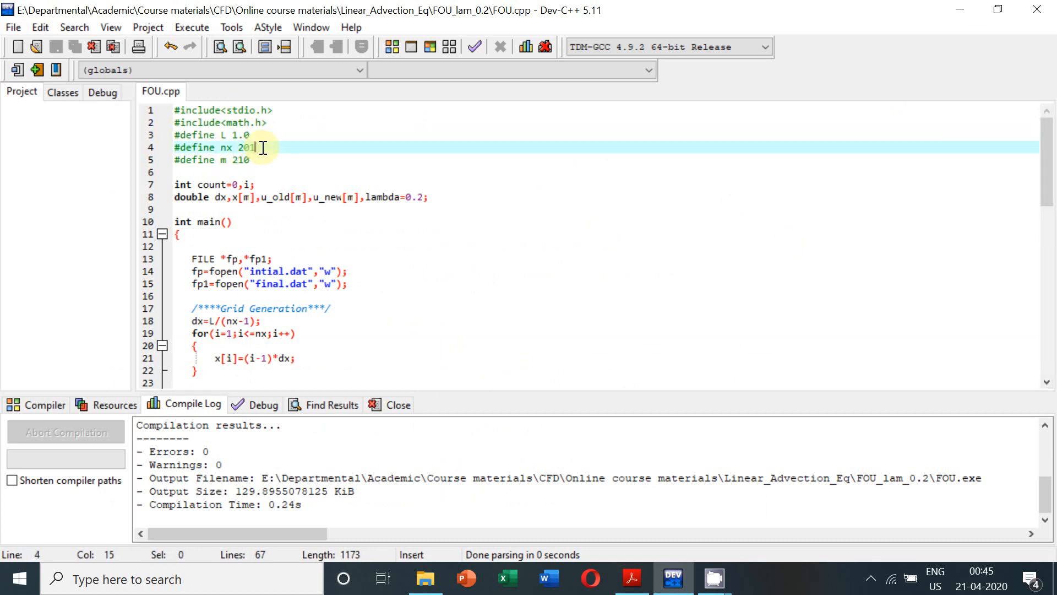
drag(256, 147, 174, 147)
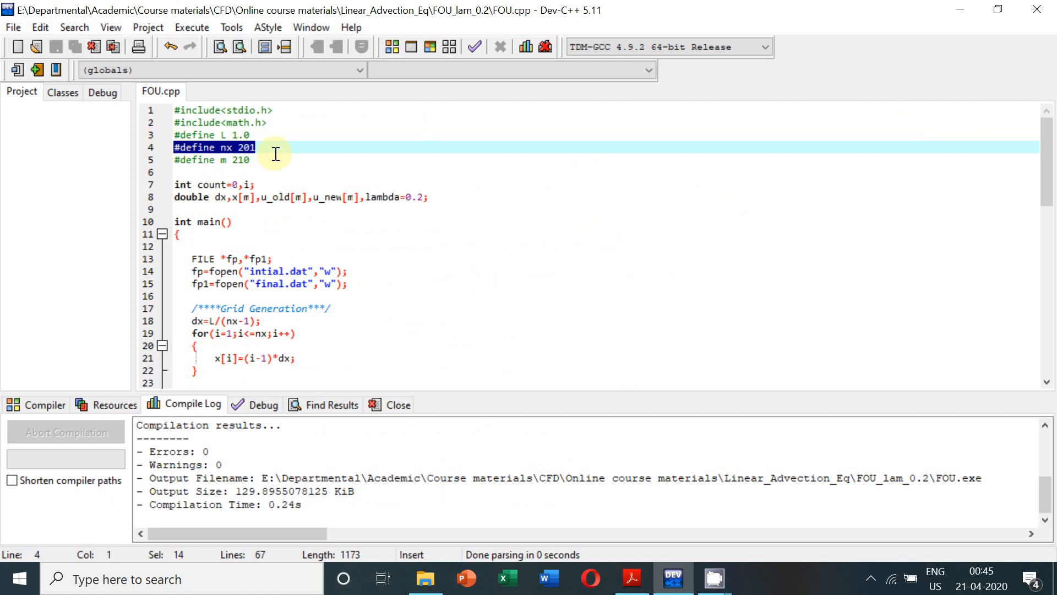
click(272, 148)
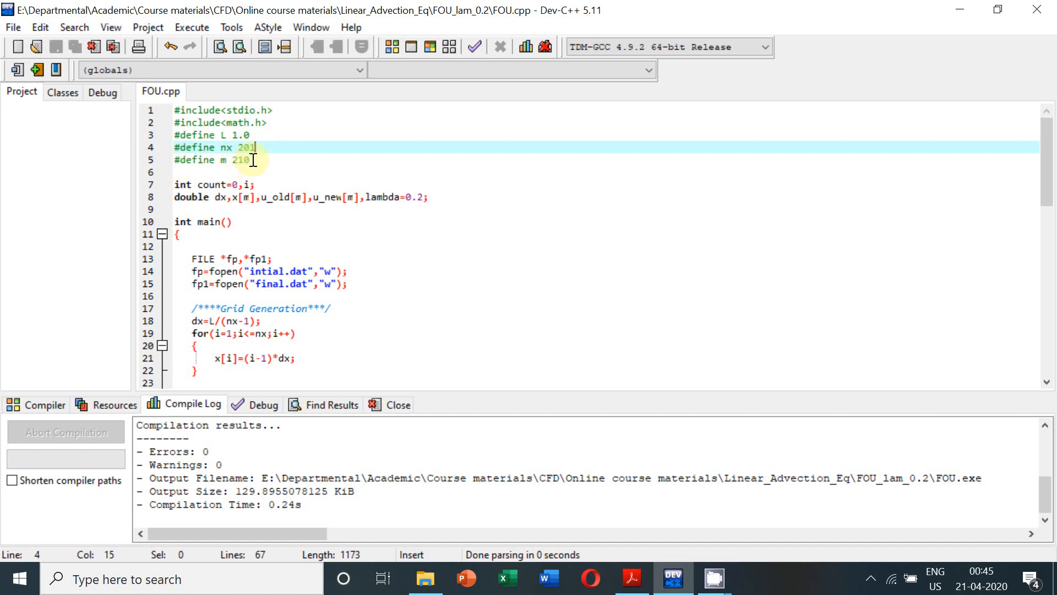
drag(253, 160, 168, 160)
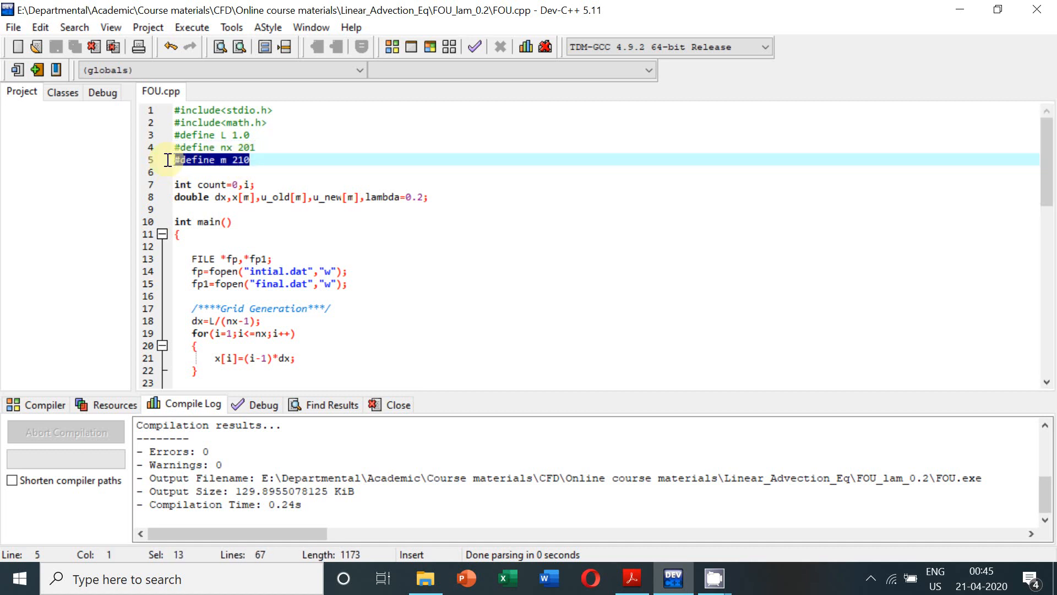
click(225, 160)
click(240, 159)
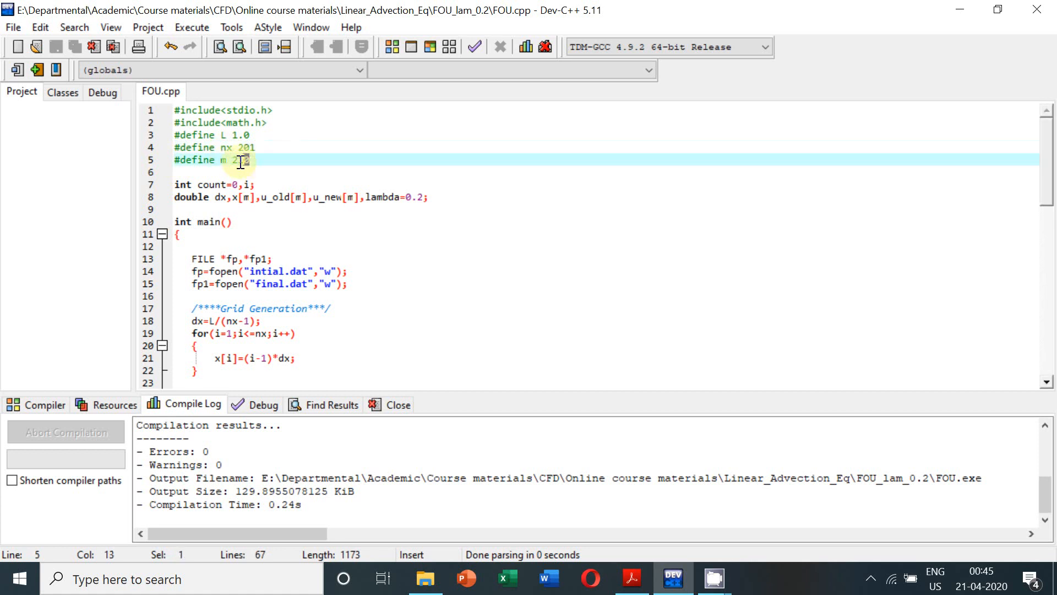
mouse_move(250, 160)
mouse_down()
mouse_move(210, 159)
mouse_move(240, 184)
mouse_up()
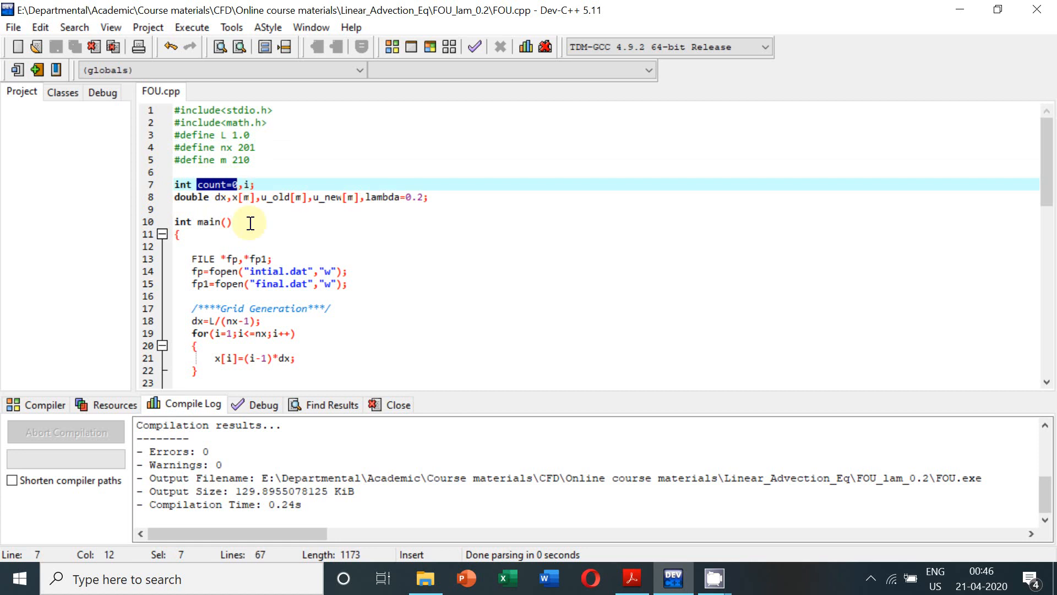
Step: Go over the declarations of i, dx, u_old, u_new and lambda=0.2
click(247, 183)
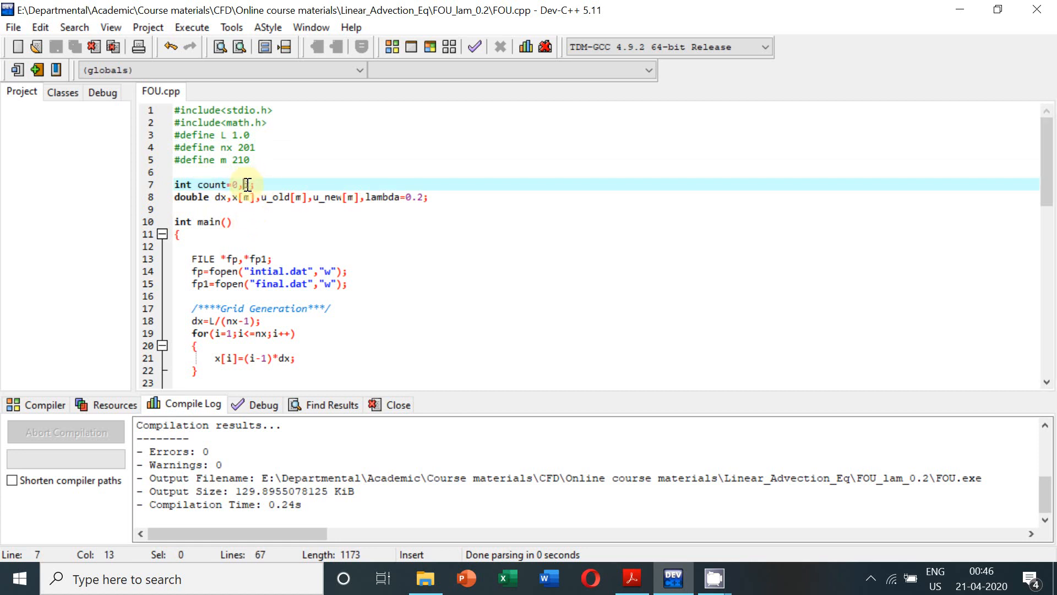
drag(247, 183, 250, 184)
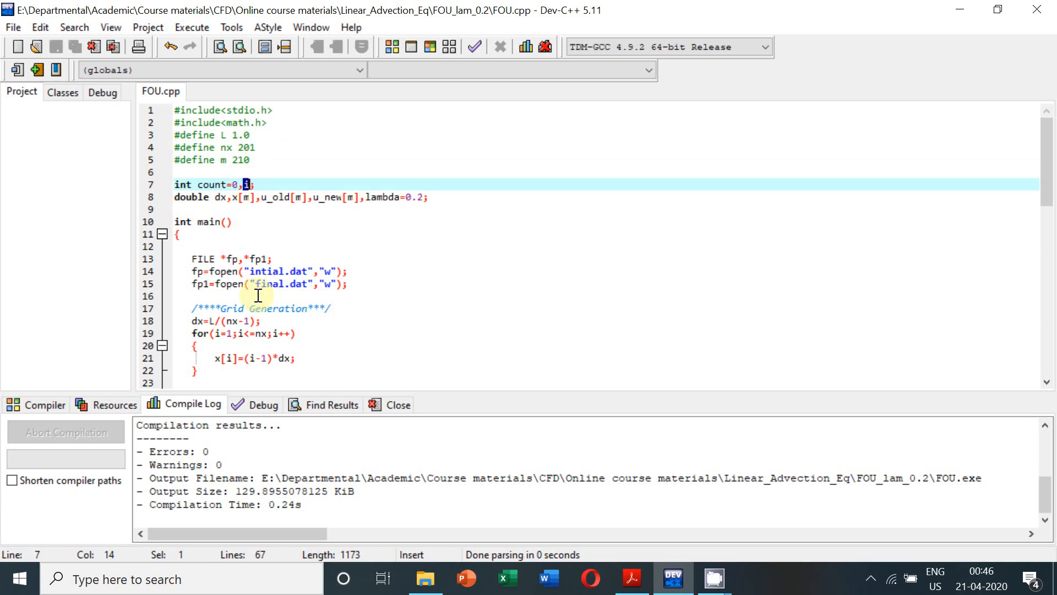
drag(215, 198, 248, 198)
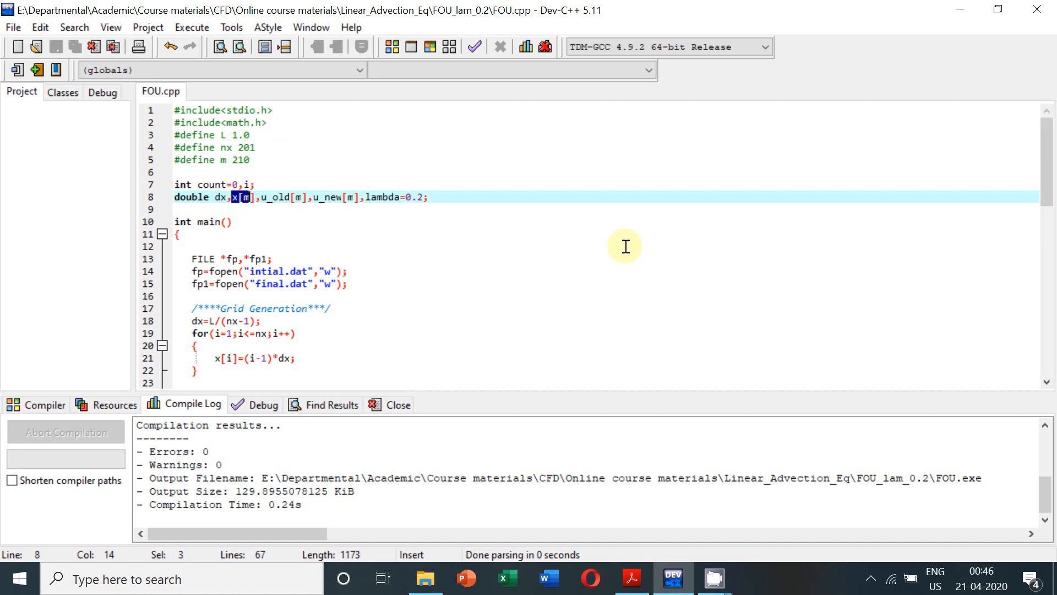
click(255, 198)
drag(260, 197, 302, 196)
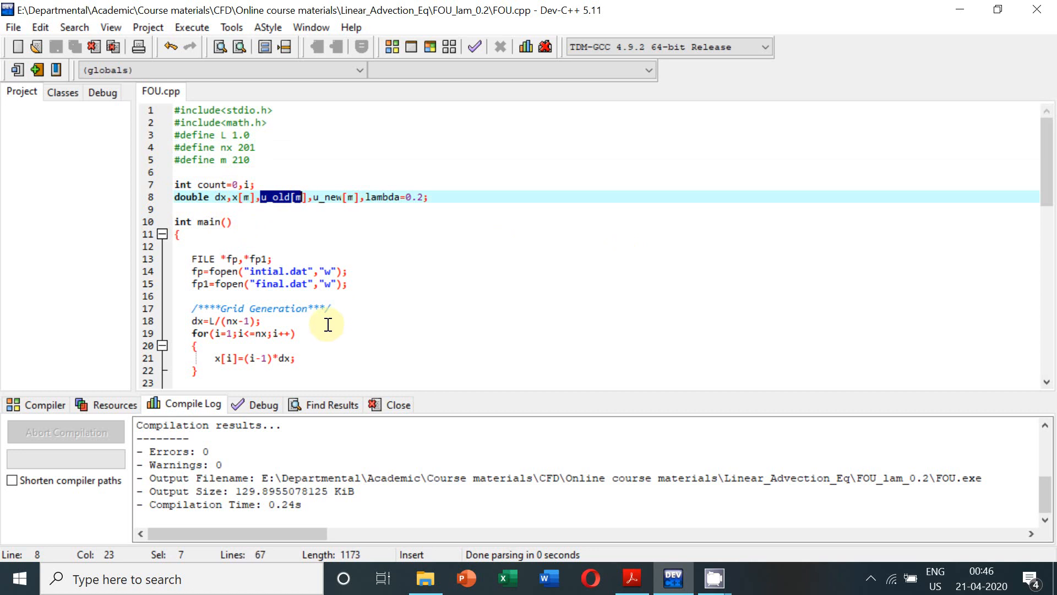
click(312, 198)
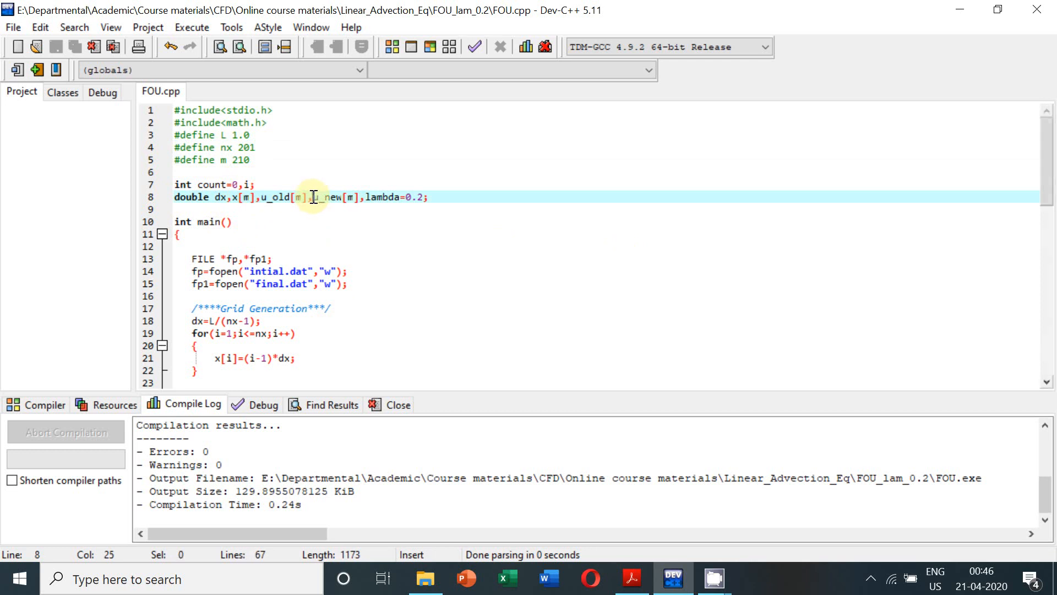
drag(313, 196, 355, 197)
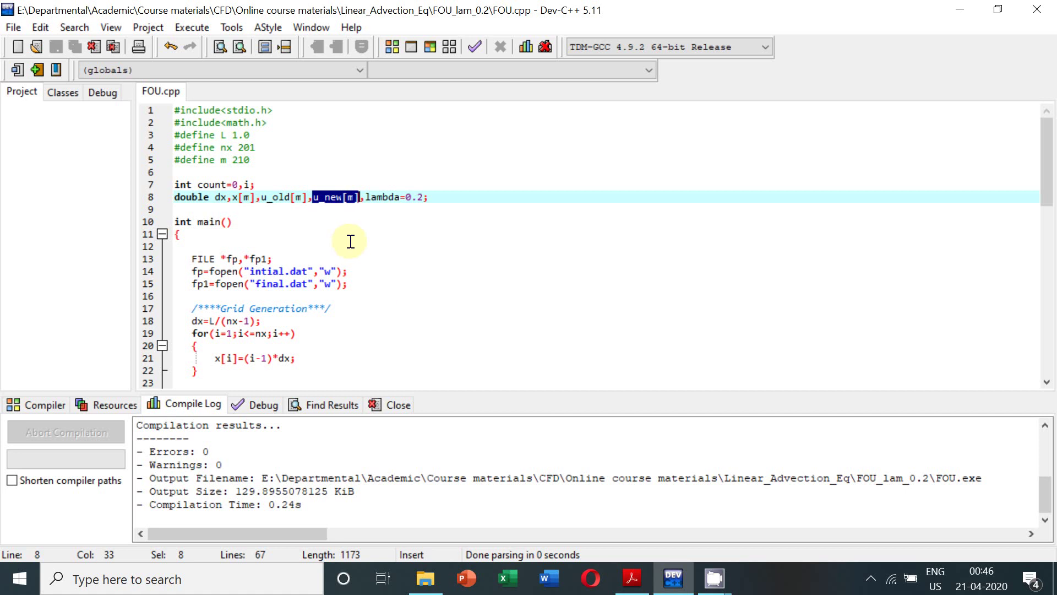
drag(366, 197, 428, 196)
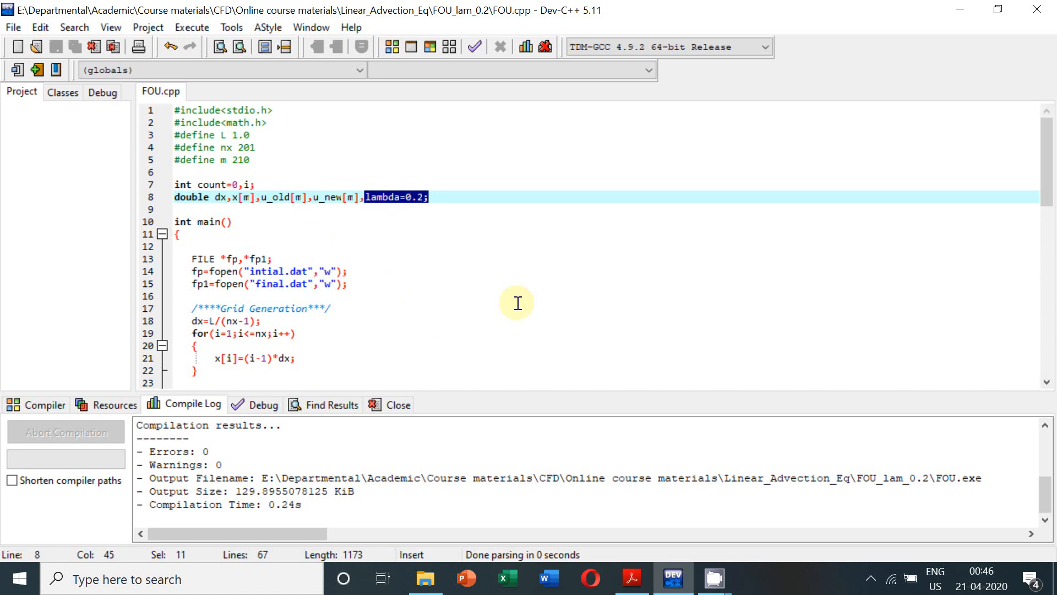
scroll(516, 302, down, 1)
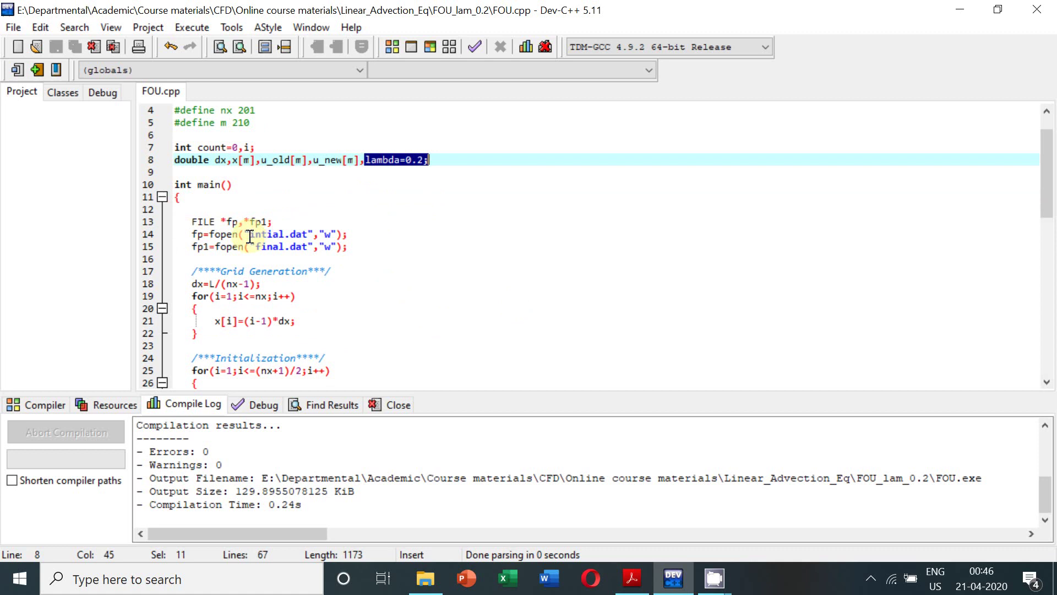
Step: Point out the fopen statements creating the intial.dat and final.dat output files
drag(249, 234, 341, 234)
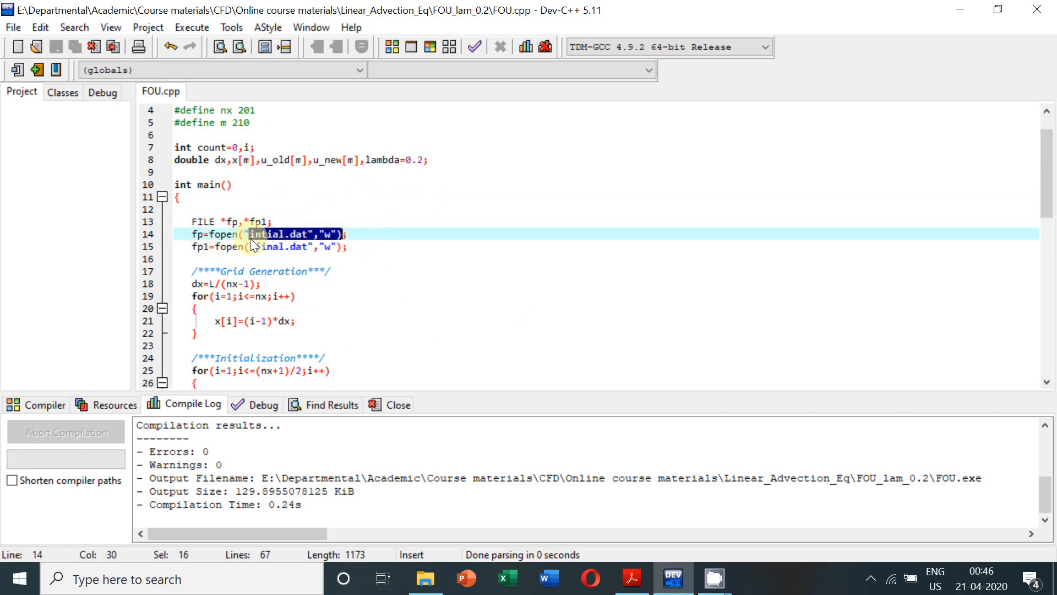
drag(248, 234, 314, 234)
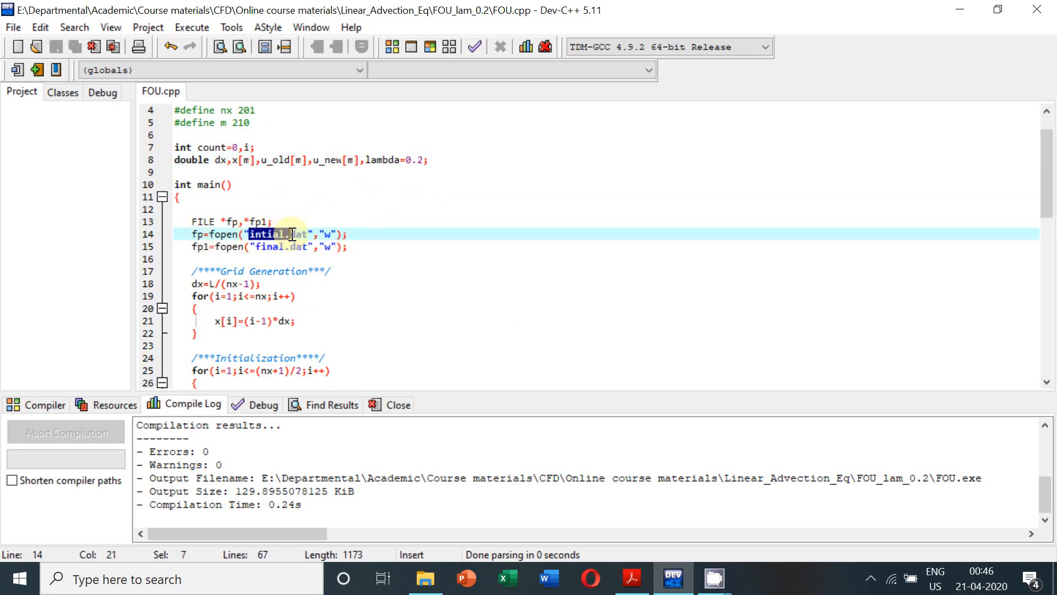
drag(252, 246, 335, 248)
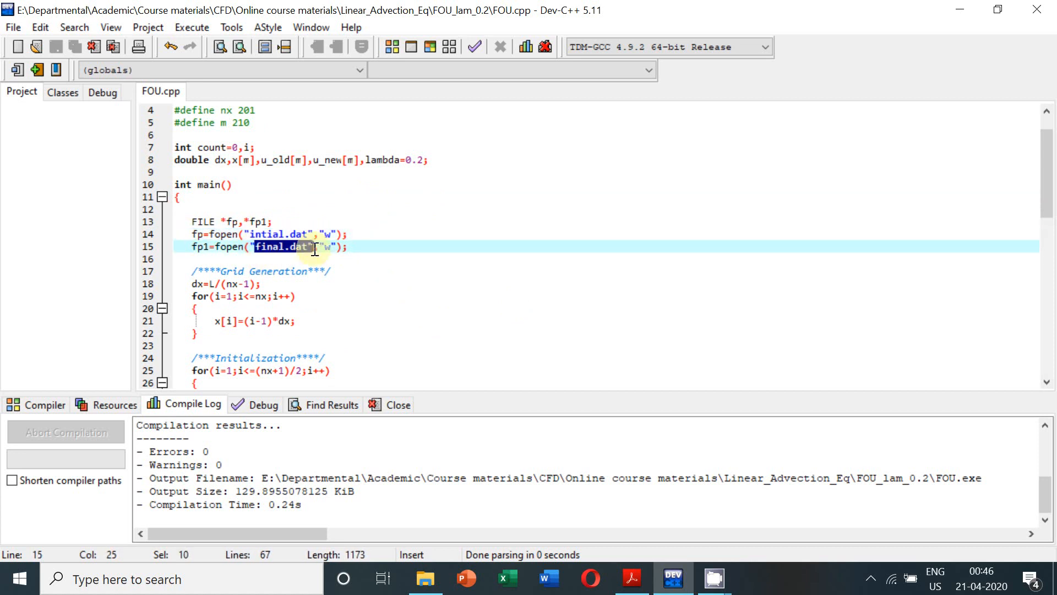
scroll(609, 314, down, 2)
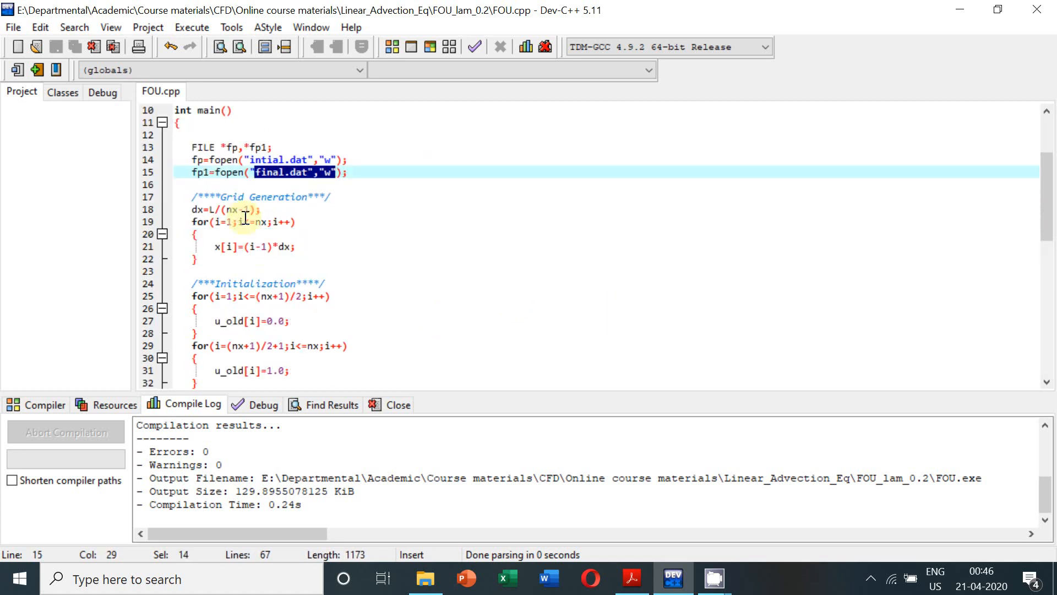
Step: Walk through the grid spacing dx=L/(nx-1) and the x[i]=(i-1)*dx grid loop
drag(190, 210, 272, 214)
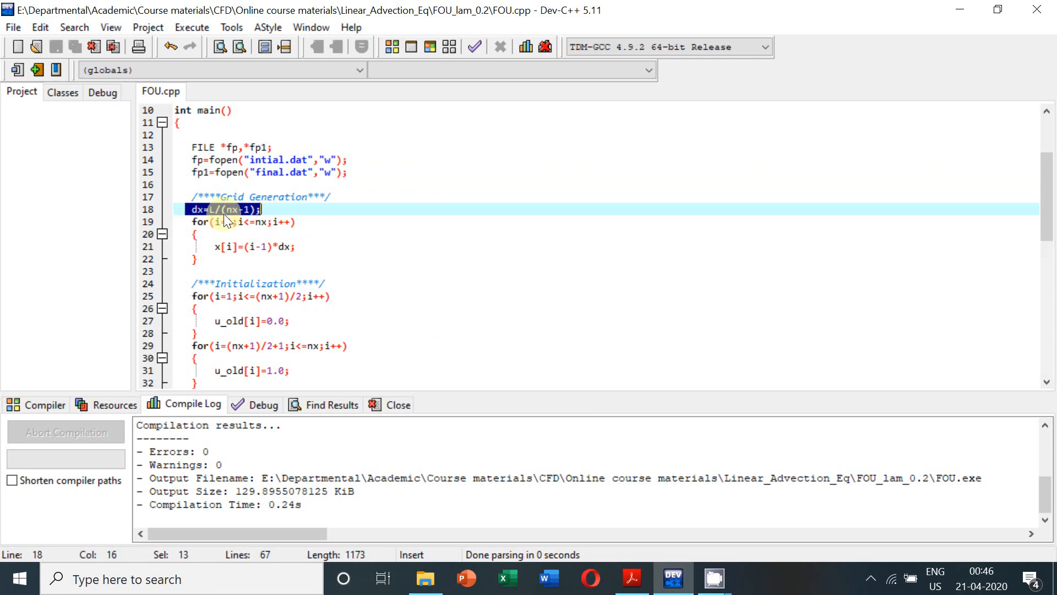
click(214, 209)
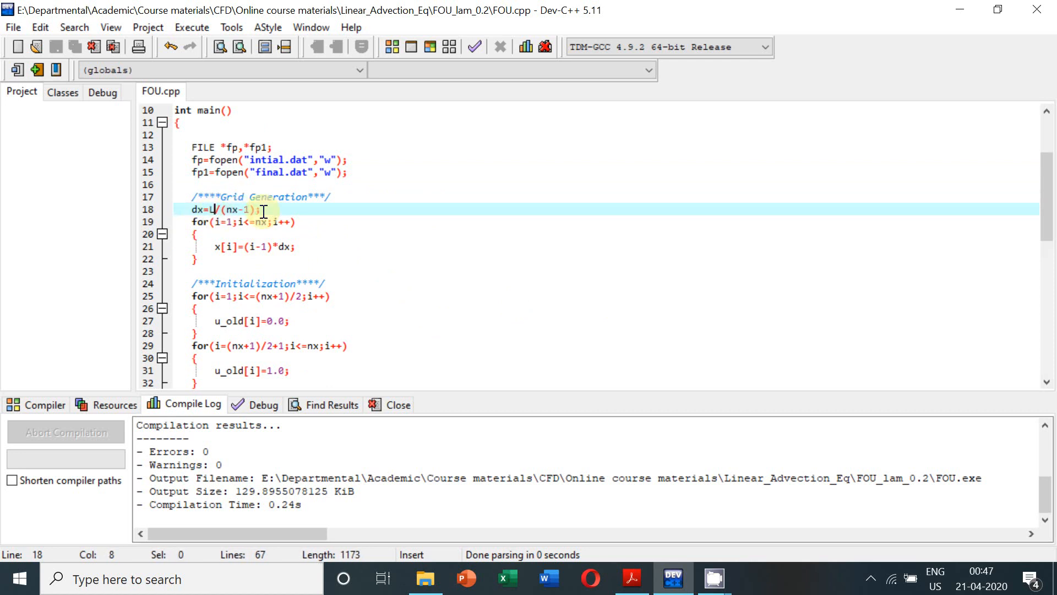
scroll(281, 223, up, 3)
scroll(240, 265, down, 2)
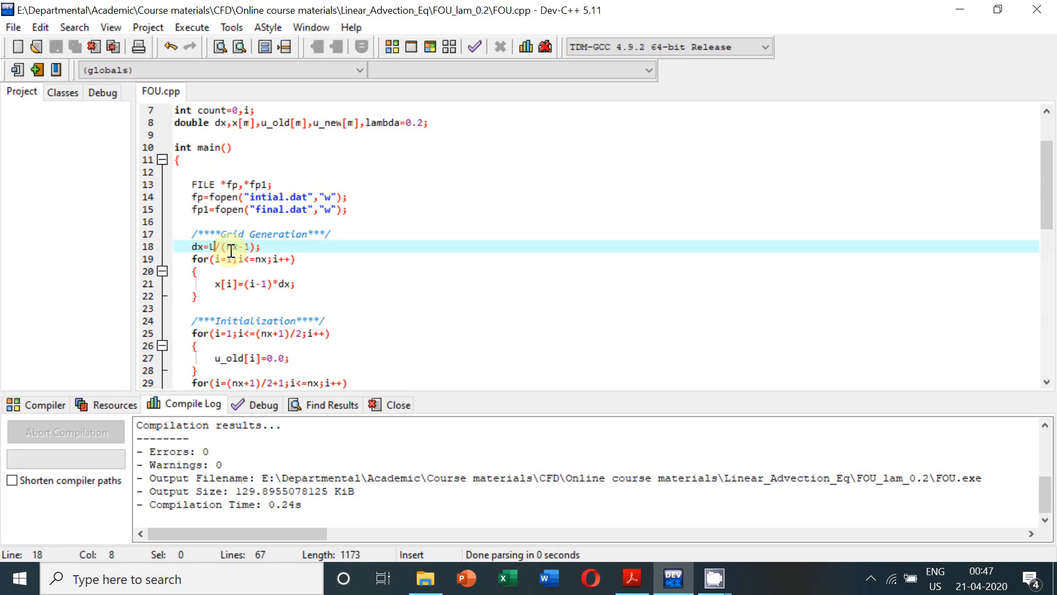
drag(225, 247, 258, 246)
click(593, 309)
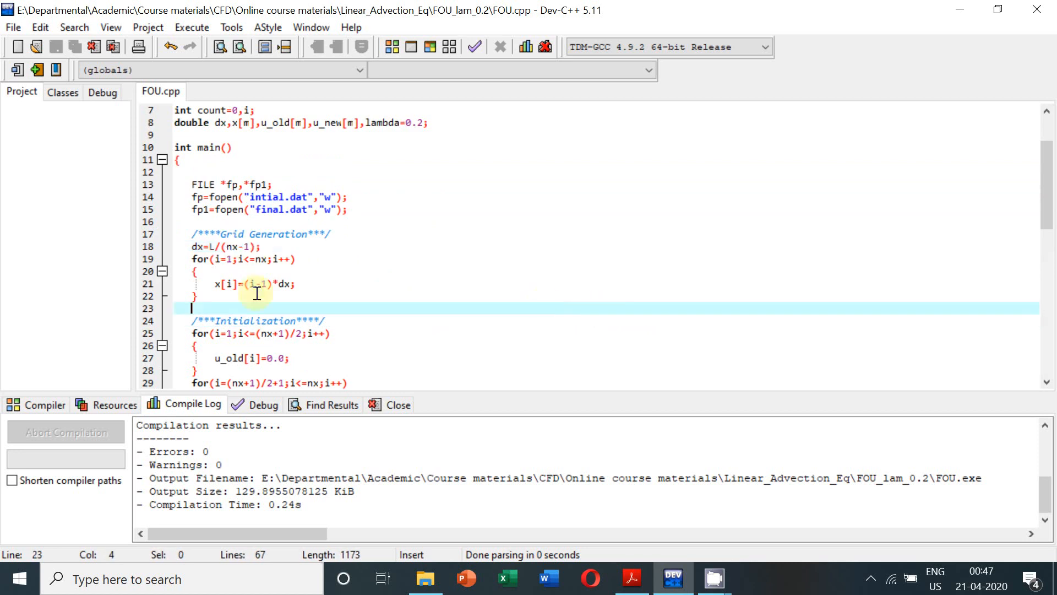
drag(192, 258, 220, 295)
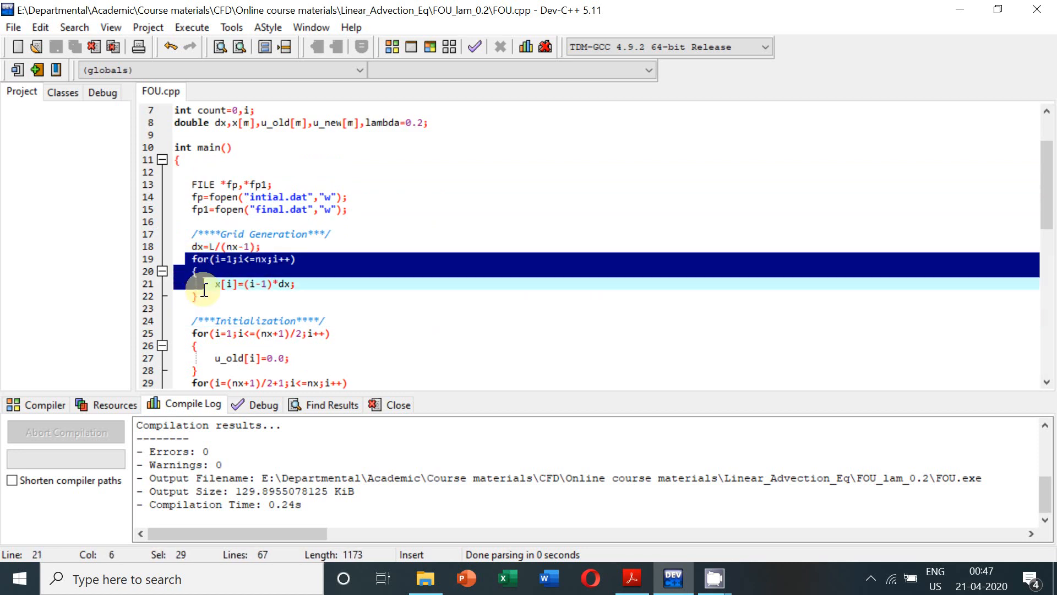
click(217, 283)
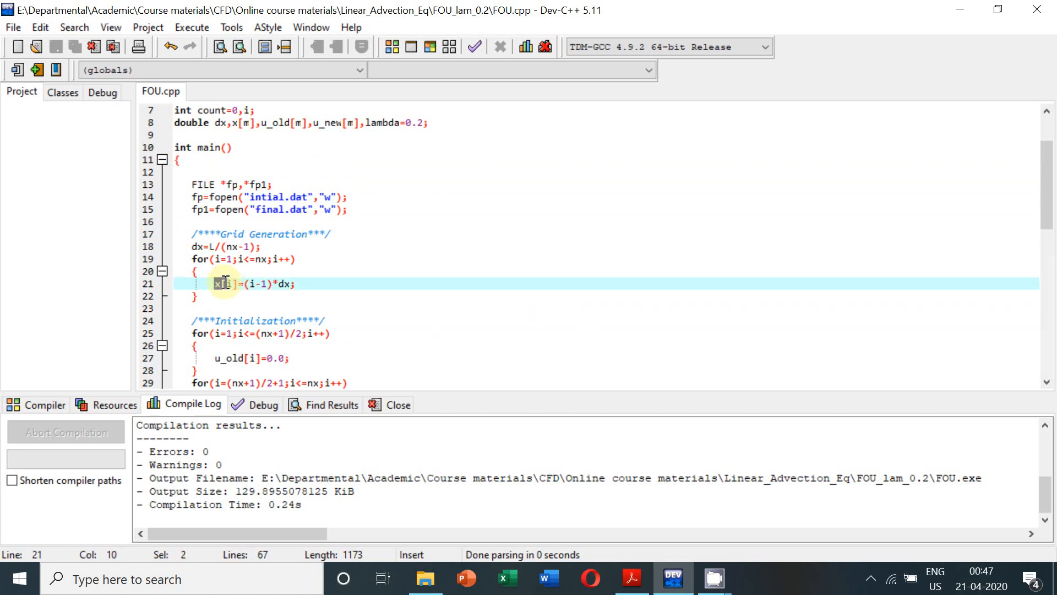
drag(214, 284, 305, 286)
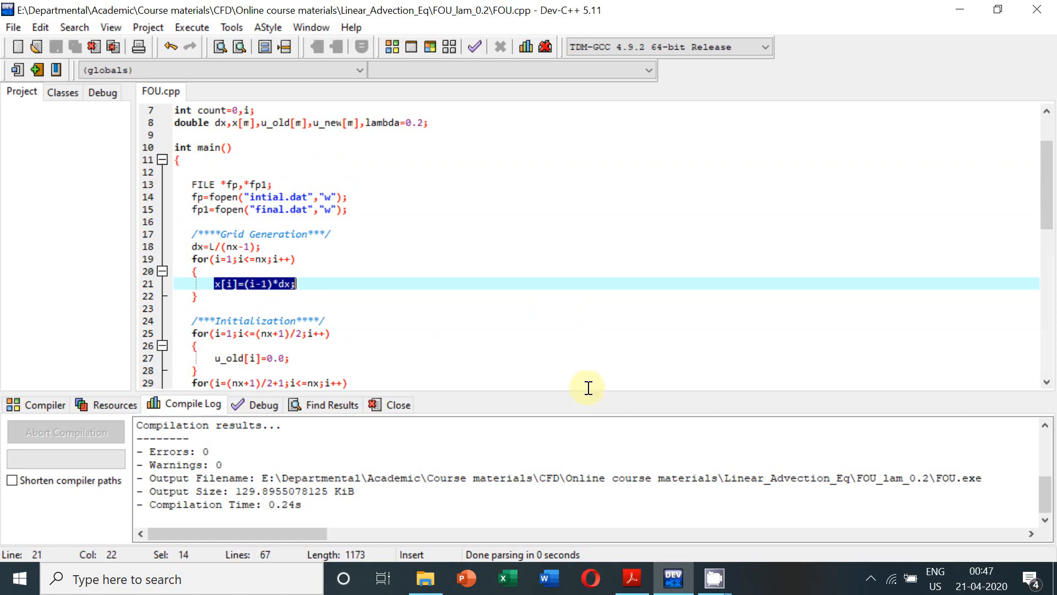
scroll(425, 256, down, 5)
scroll(426, 256, down, 5)
scroll(425, 256, down, 5)
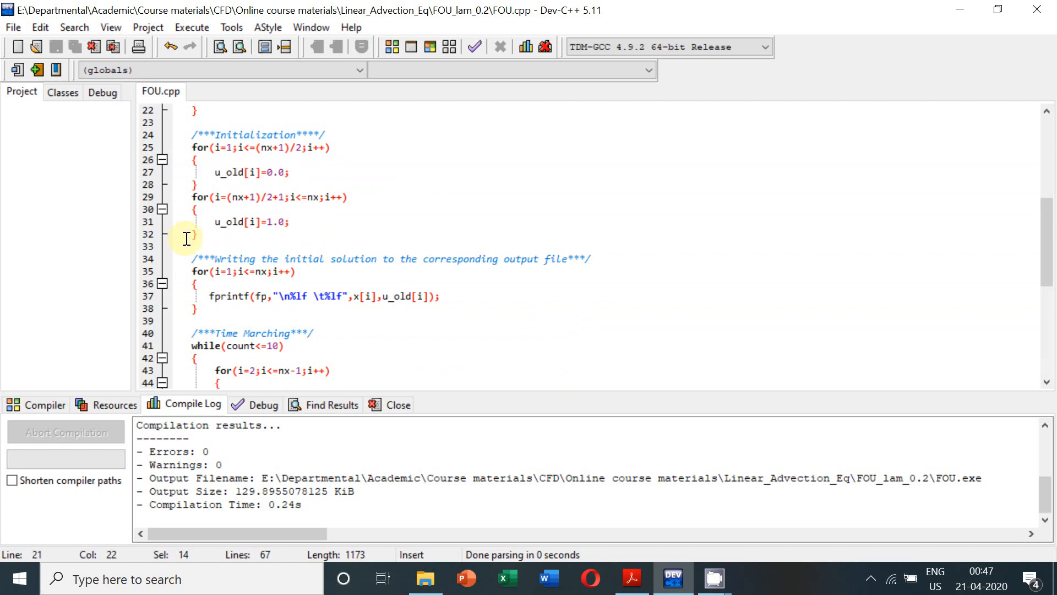
scroll(187, 239, up, 1)
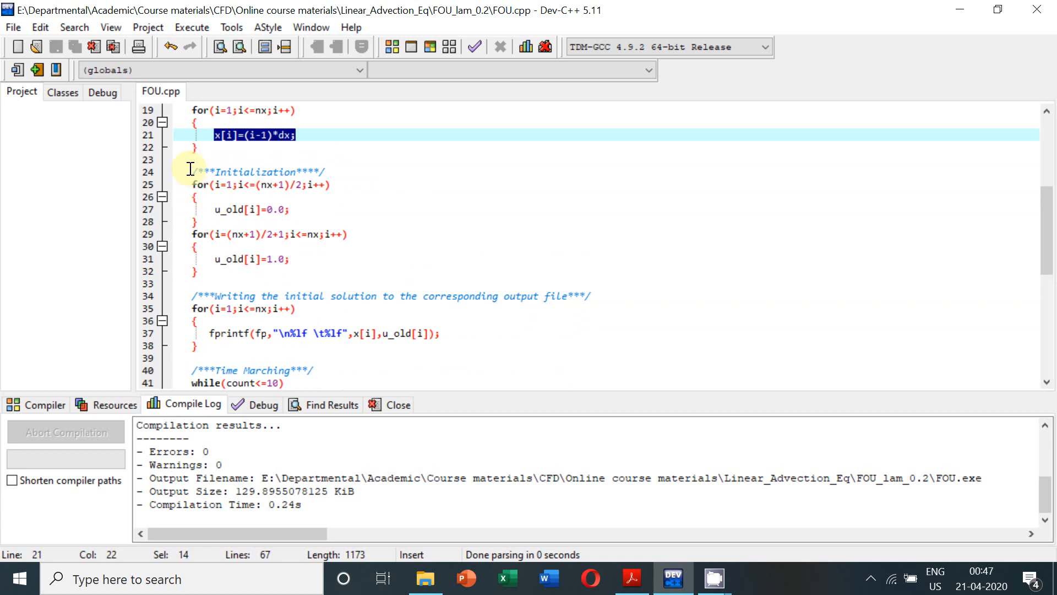
Step: Walk through the initialization loop setting u_old to 0.0 and the fprintf of the initial solution
drag(190, 170, 217, 234)
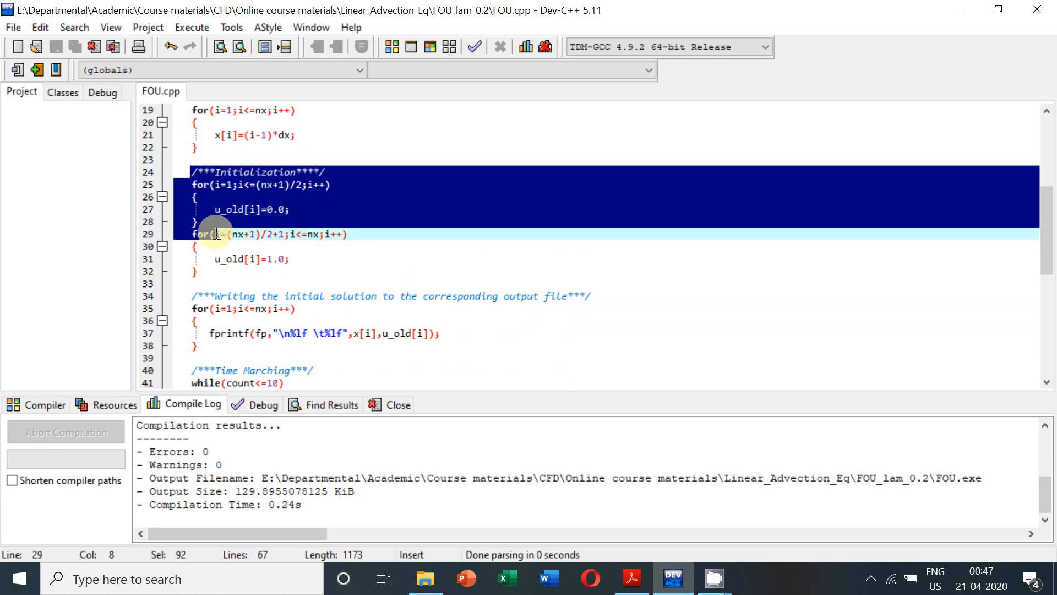
click(208, 198)
drag(193, 184, 196, 222)
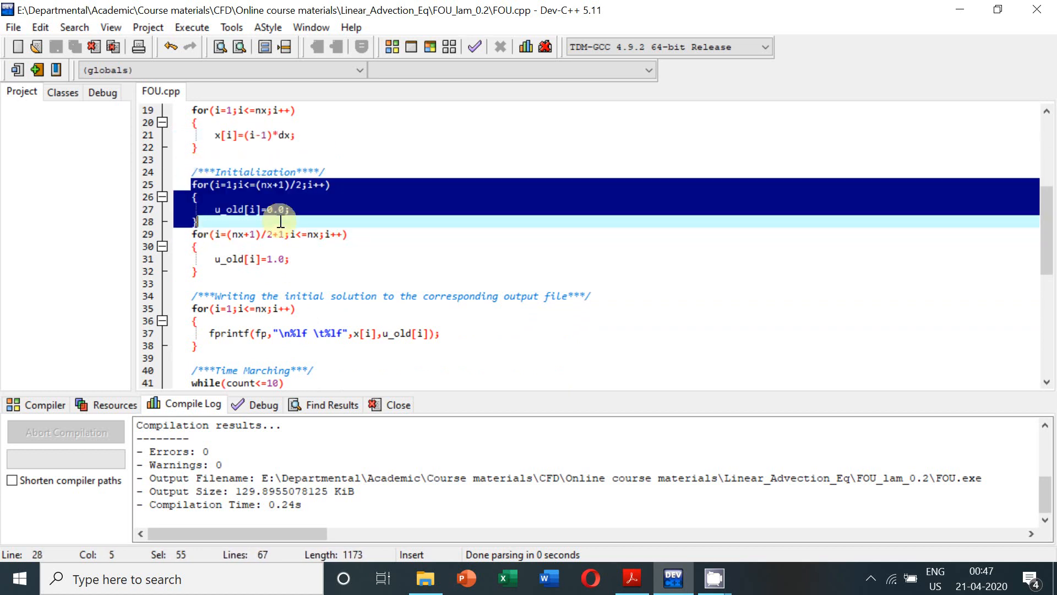
click(195, 237)
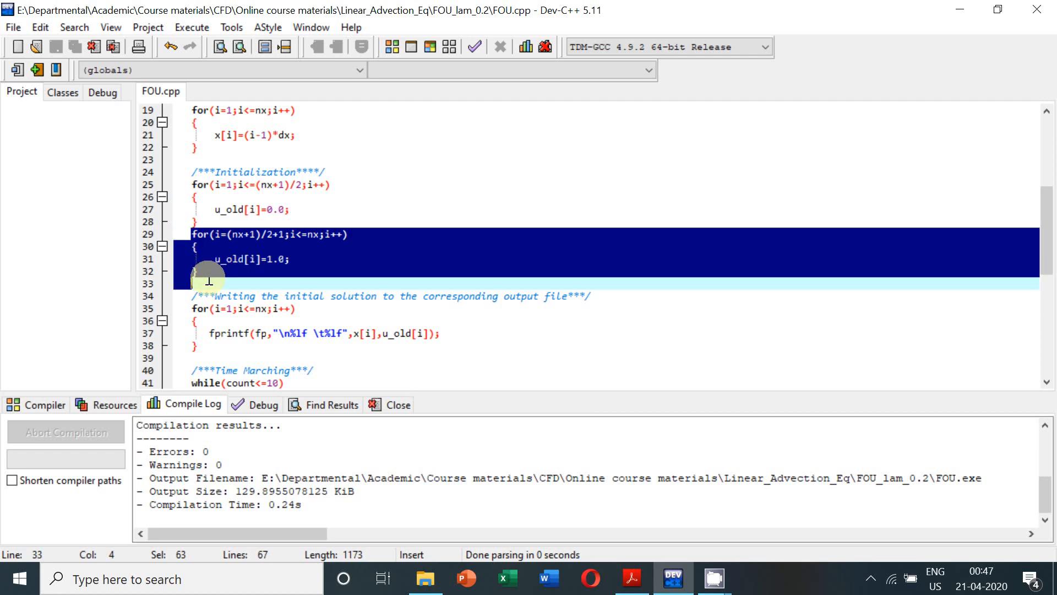
scroll(611, 260, down, 2)
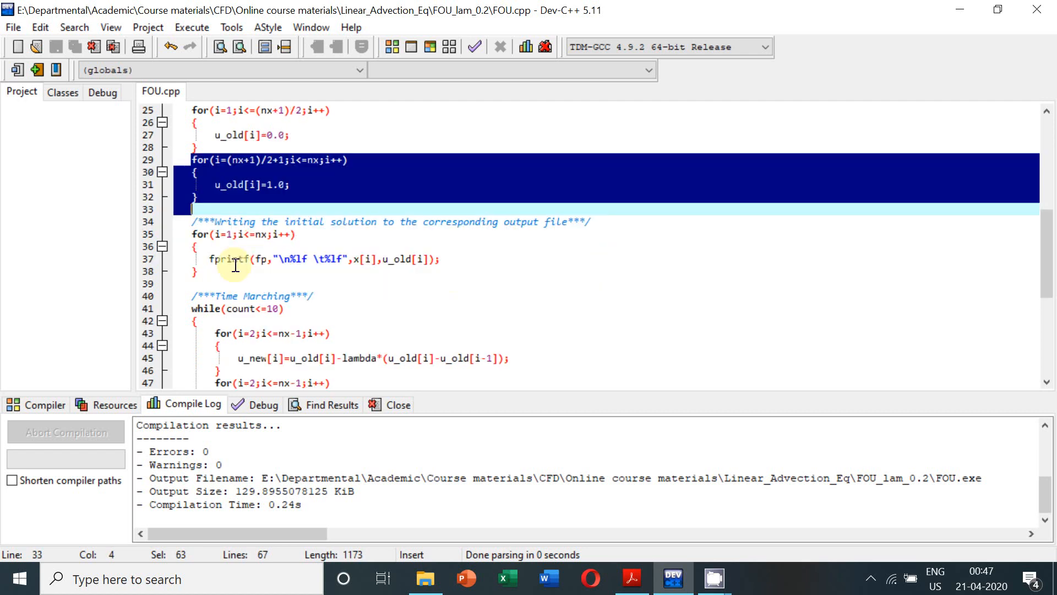
scroll(235, 264, up, 2)
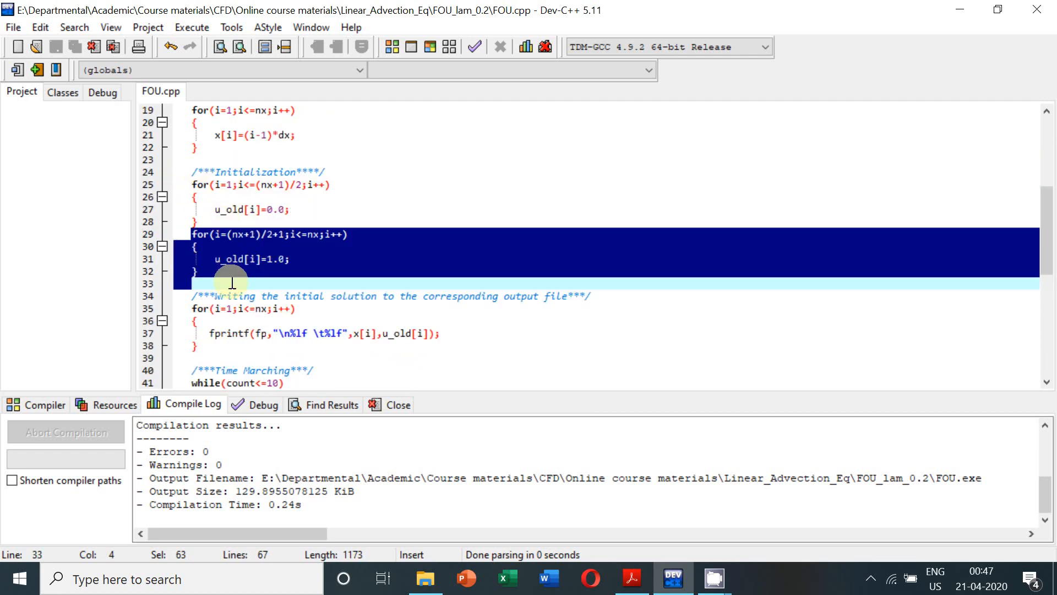
scroll(249, 248, down, 2)
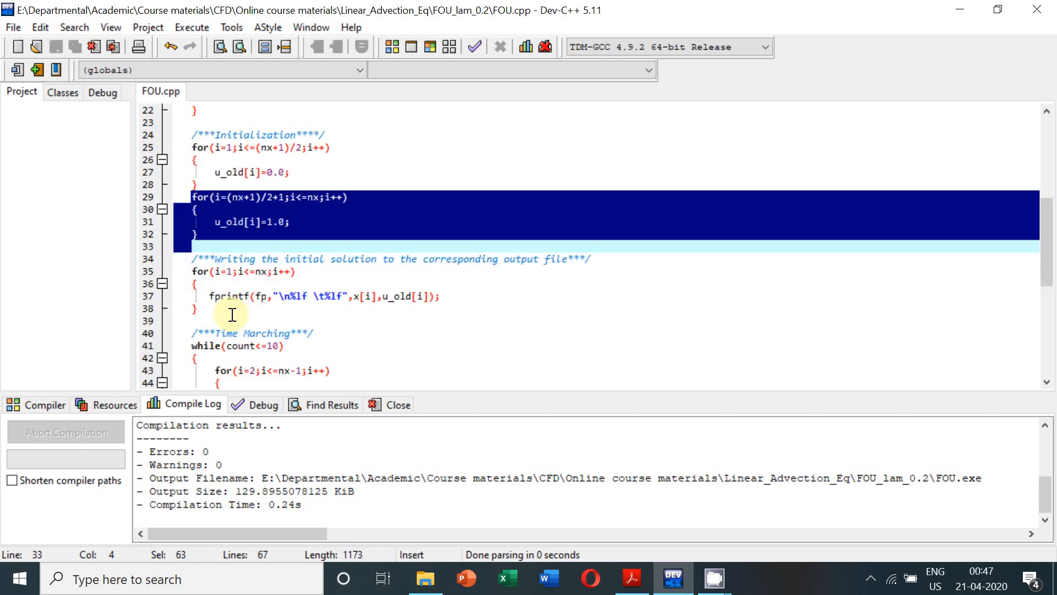
drag(259, 261, 203, 272)
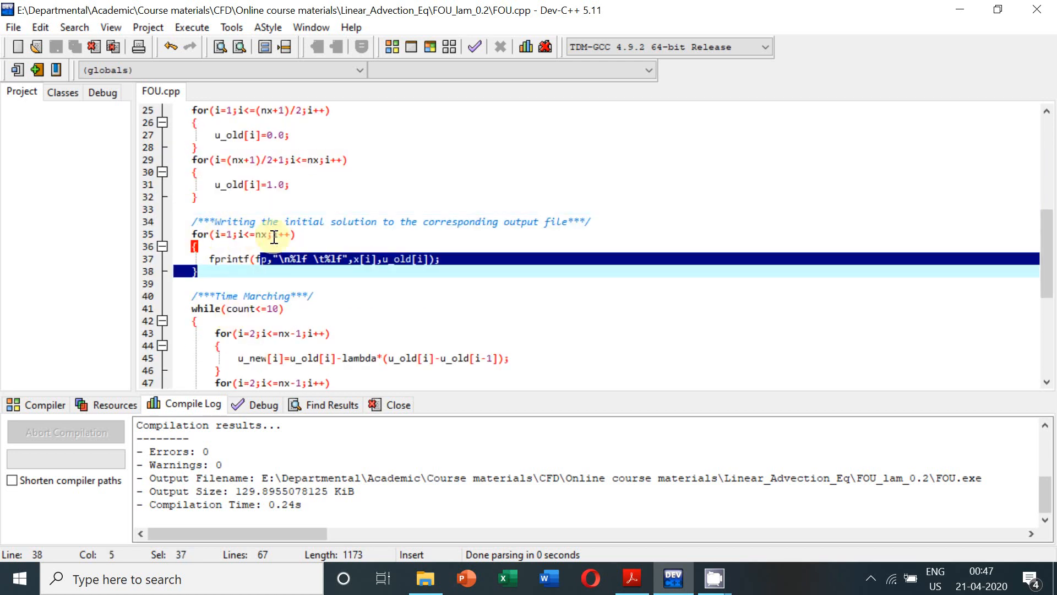
scroll(413, 281, down, 2)
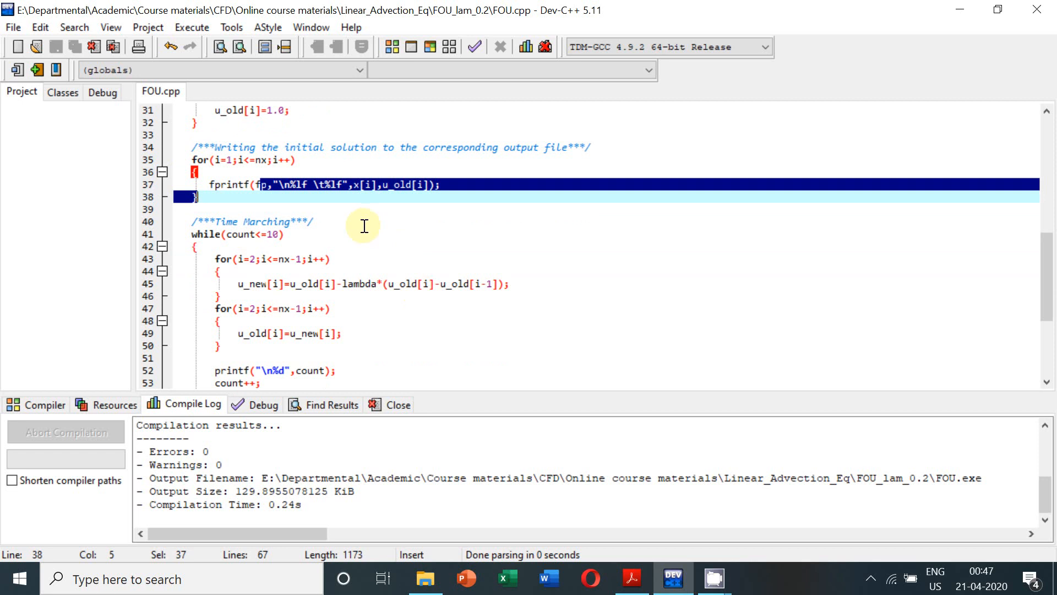
click(332, 224)
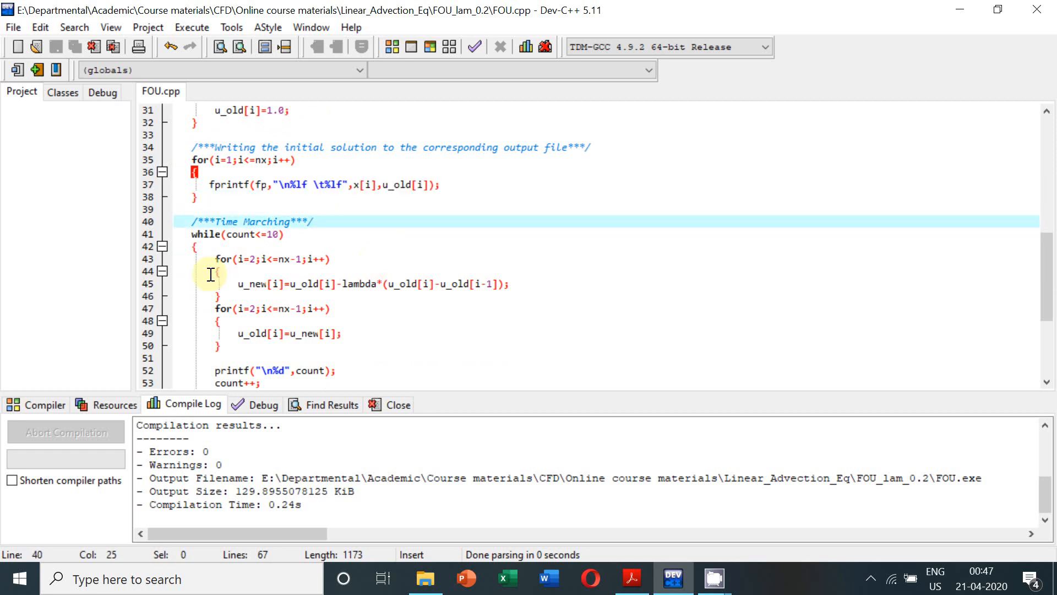
scroll(215, 277, up, 5)
scroll(281, 305, up, 5)
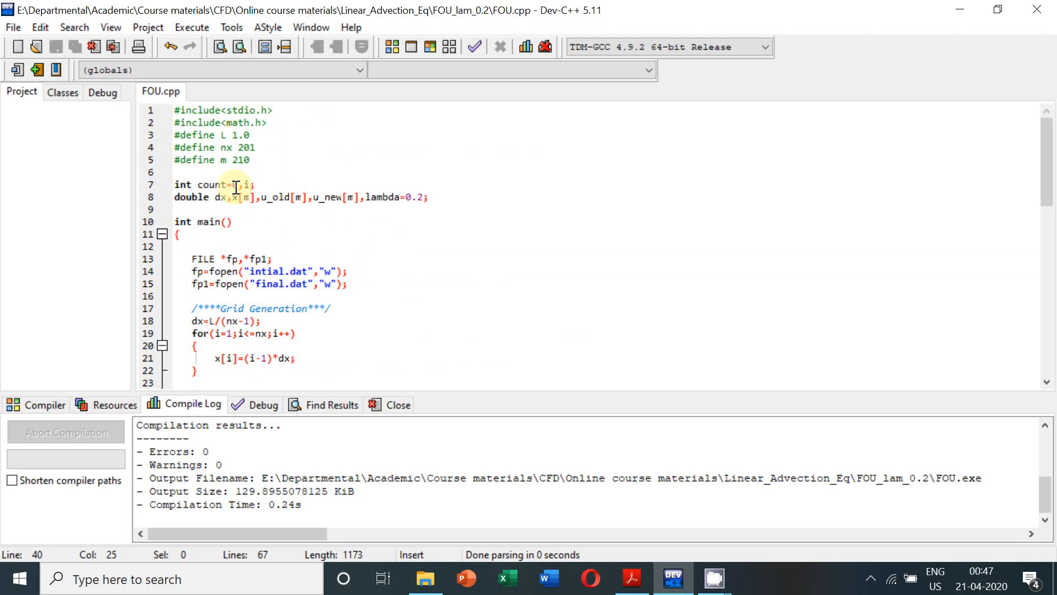
scroll(306, 285, down, 6)
Step: Check the n = 10 time level in the assignment PDF and return to FOU.cpp
click(632, 579)
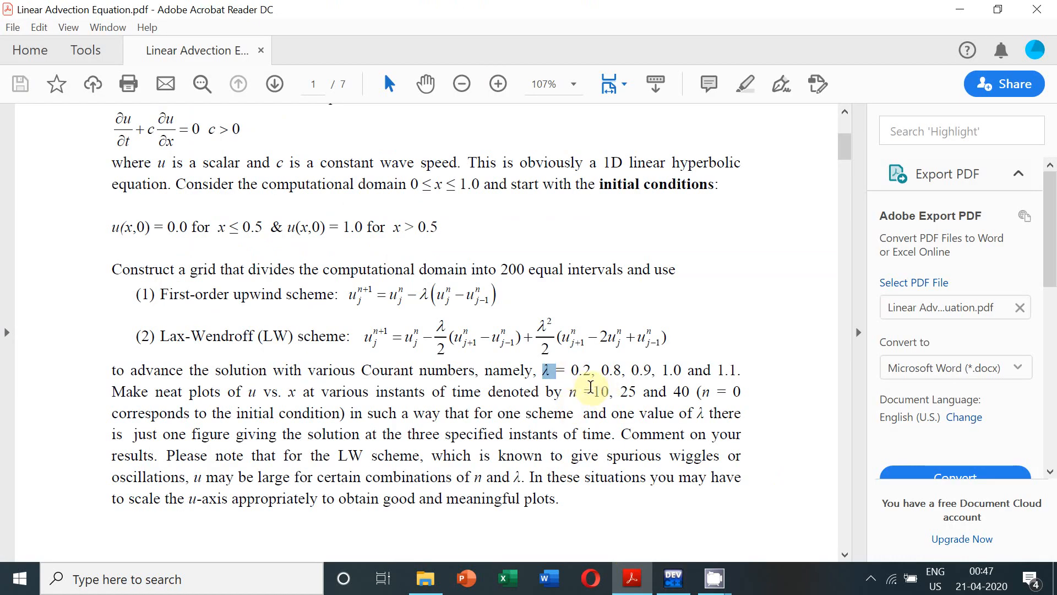
click(596, 391)
double_click(603, 391)
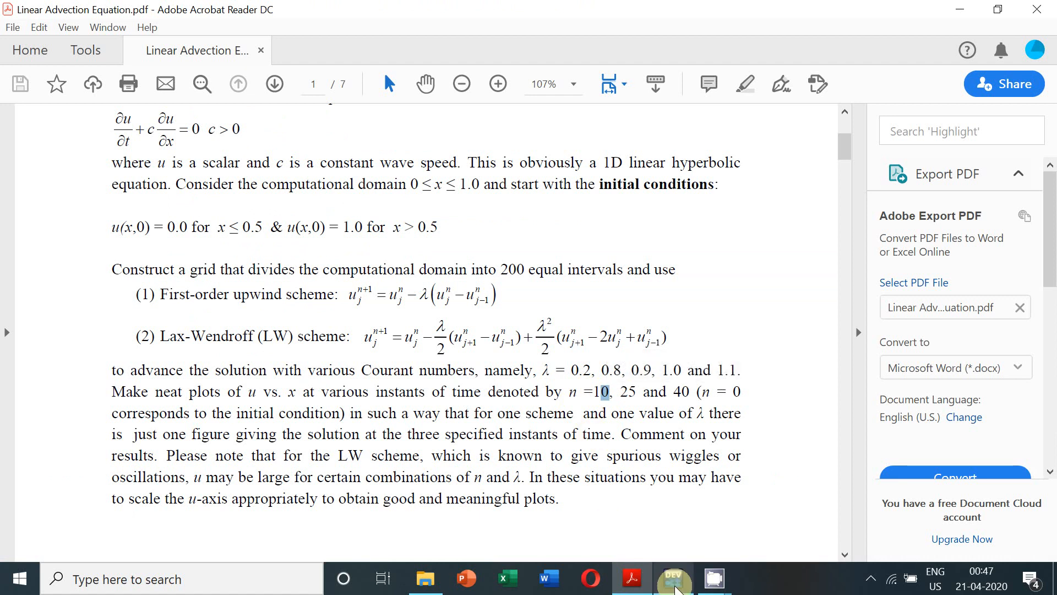
click(672, 578)
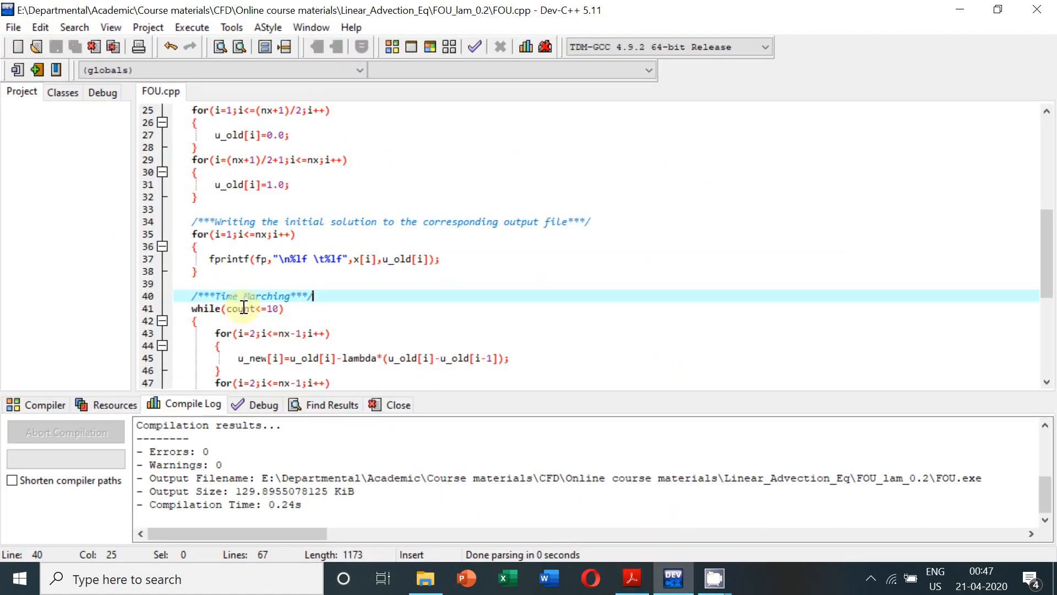
Step: Select the u_new[i] upwind update statement inside the count<=10 time loop
click(281, 307)
scroll(300, 346, down, 2)
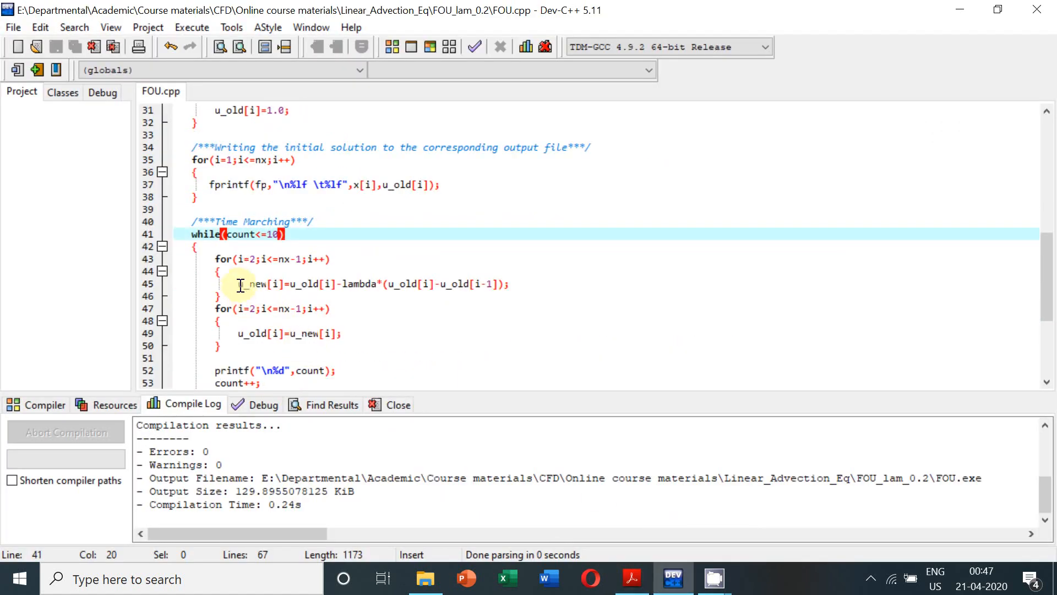
mouse_move(237, 283)
mouse_down()
mouse_move(330, 300)
mouse_move(298, 284)
mouse_move(497, 284)
mouse_up()
click(289, 283)
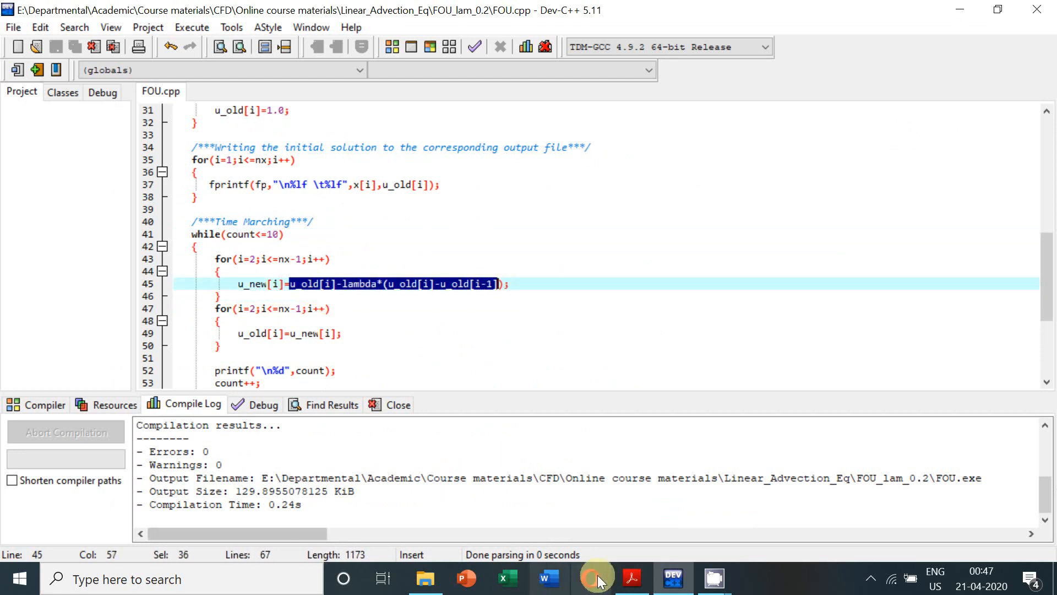
drag(237, 283, 525, 283)
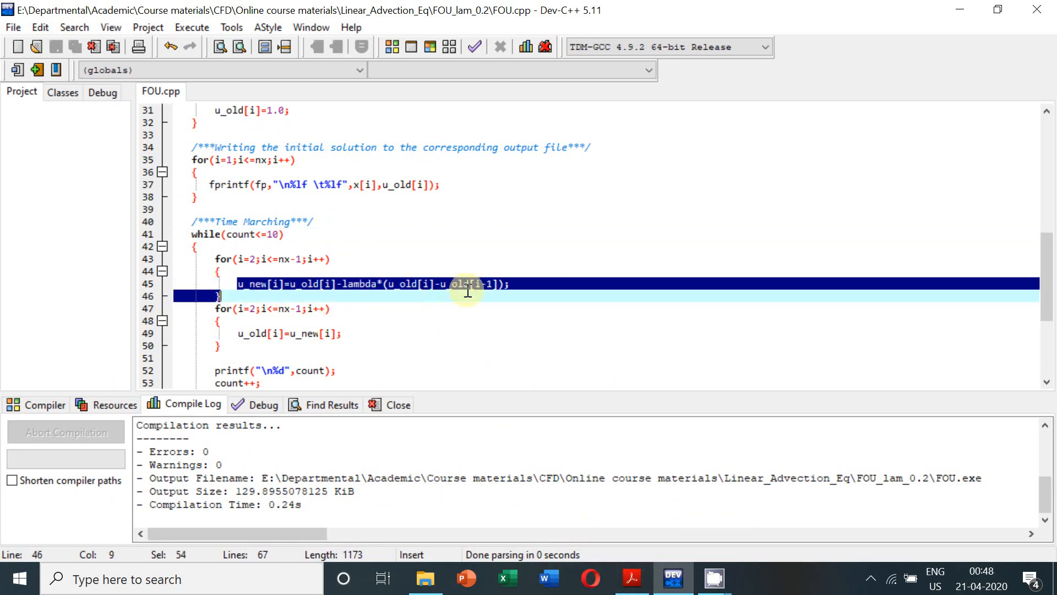
Step: Highlight the first-order upwind equation in the assignment PDF, then return to FOU.cpp
click(632, 578)
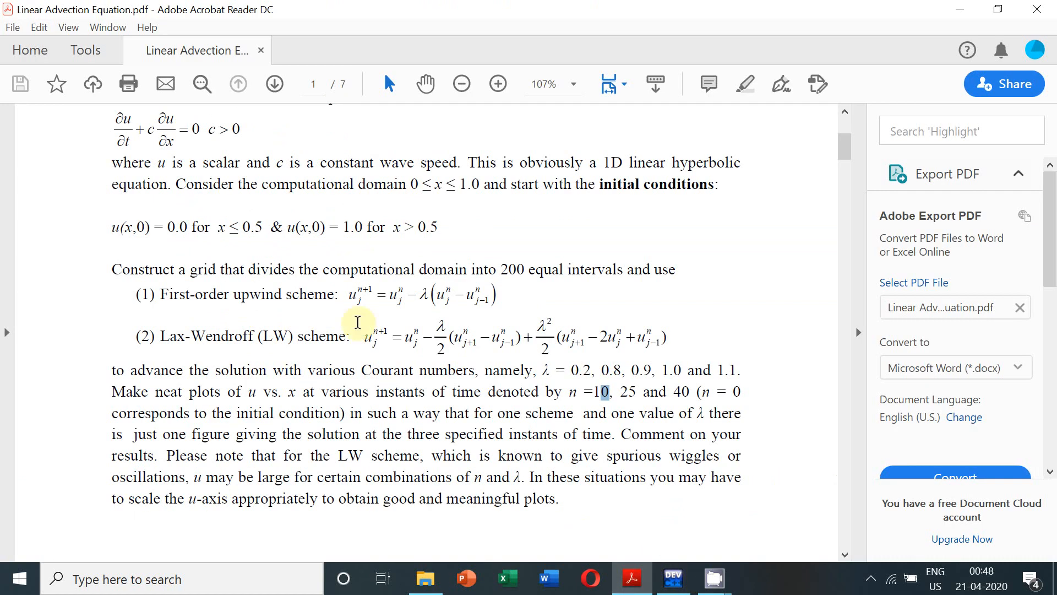
drag(350, 295, 499, 297)
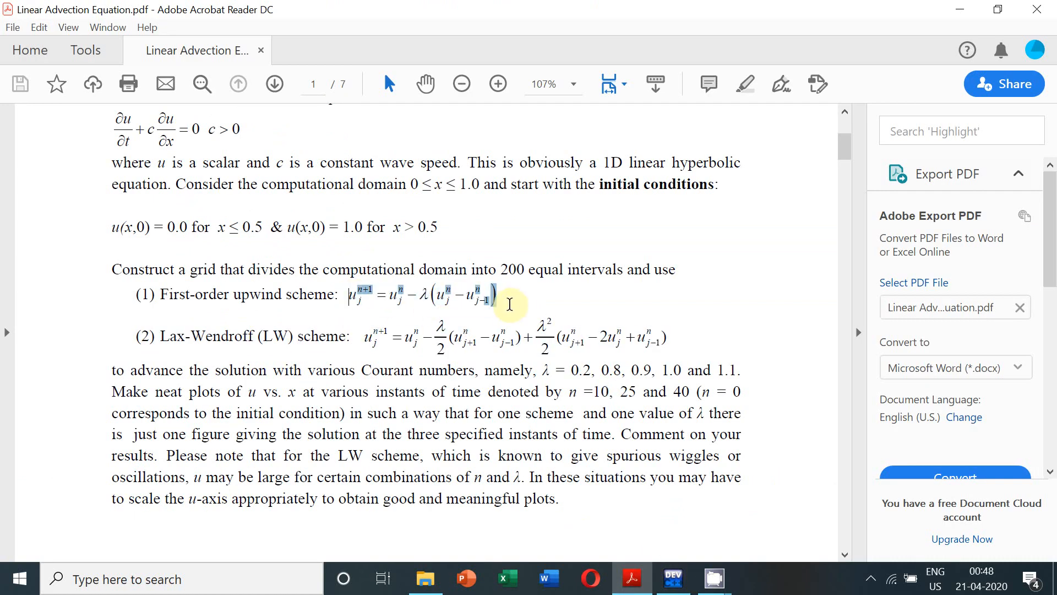
mouse_move(673, 579)
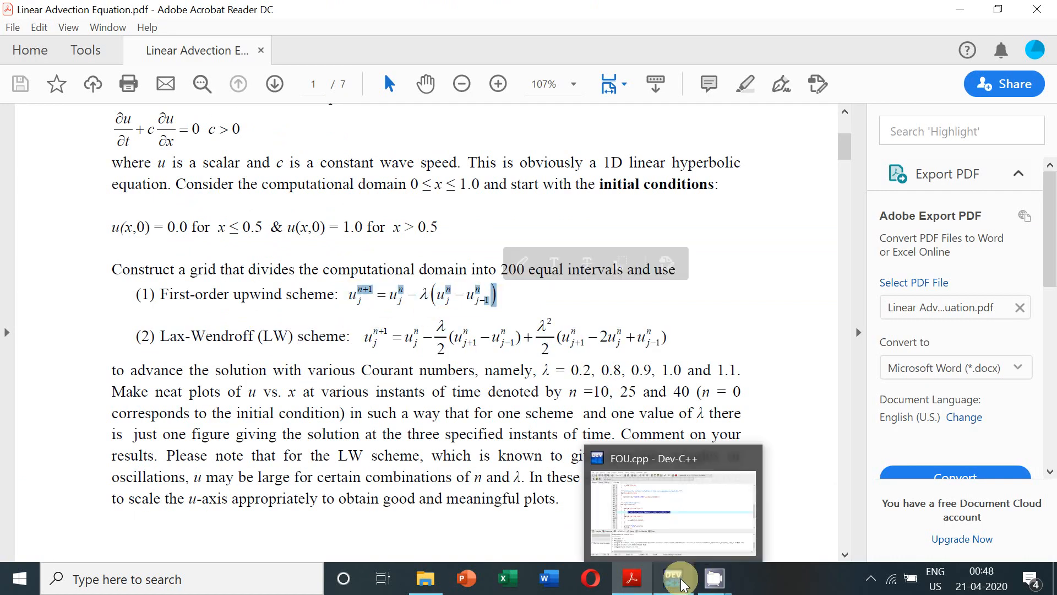
click(667, 529)
scroll(579, 273, down, 2)
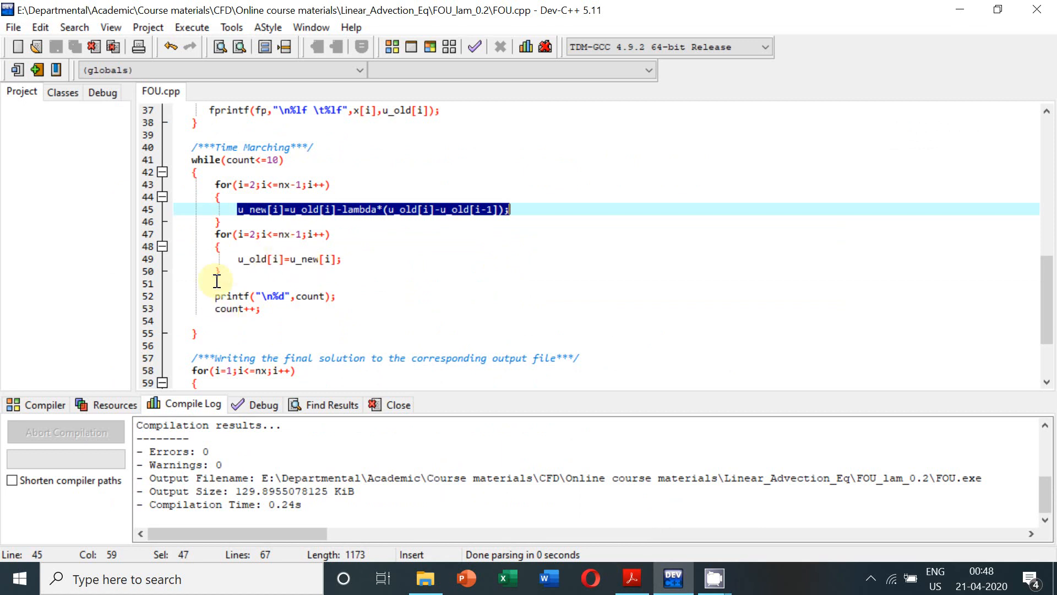
drag(266, 159, 279, 159)
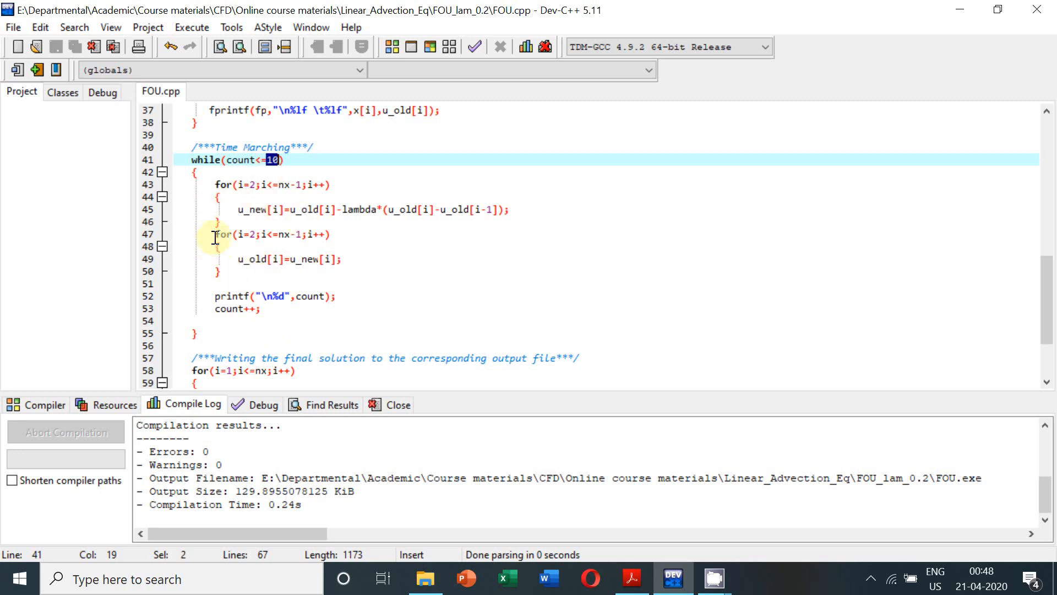
drag(215, 234, 233, 281)
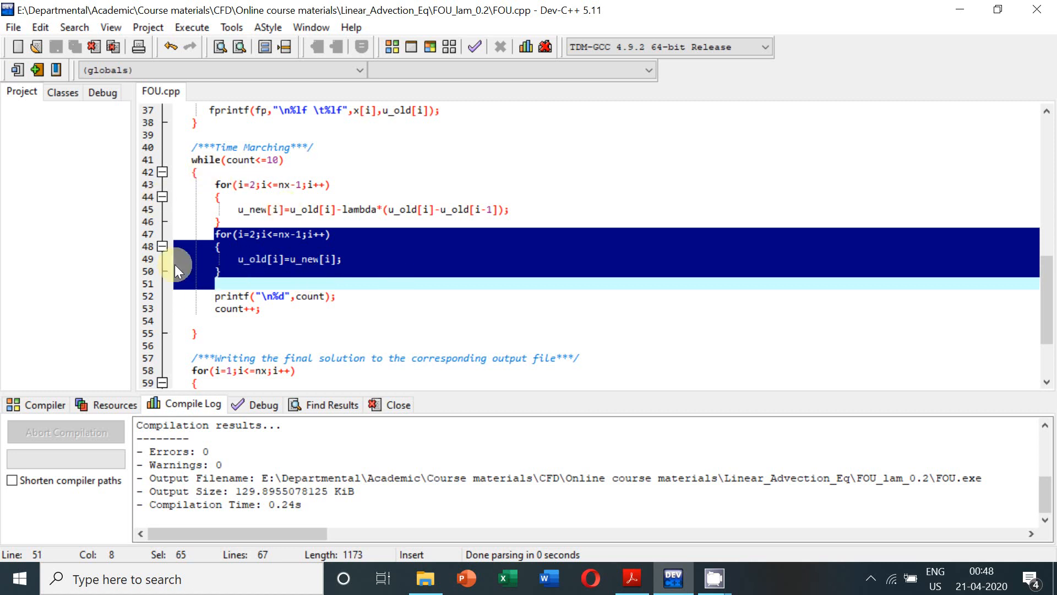
scroll(410, 256, down, 1)
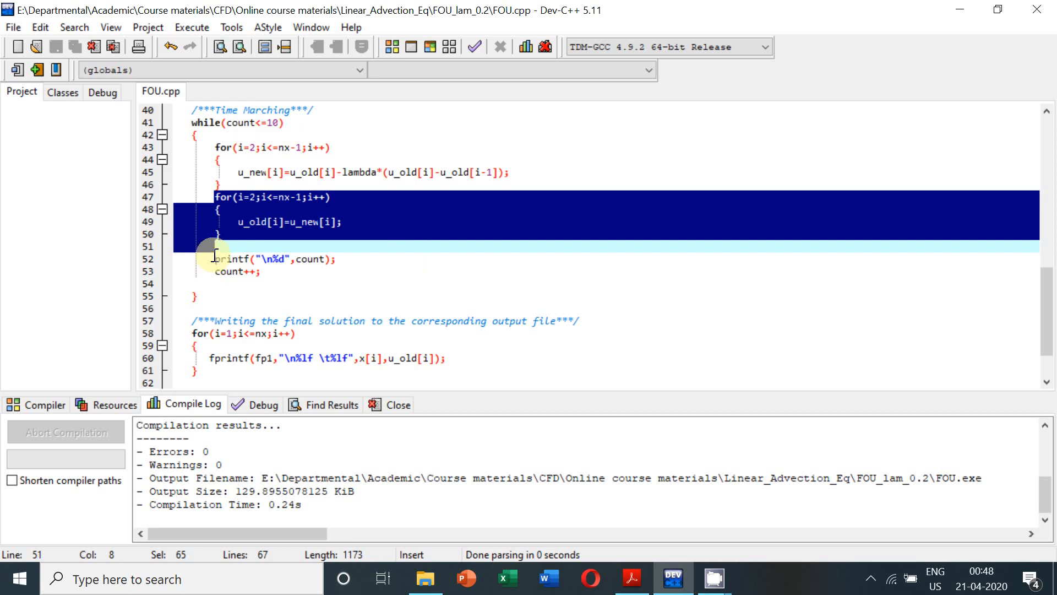
drag(215, 259, 354, 259)
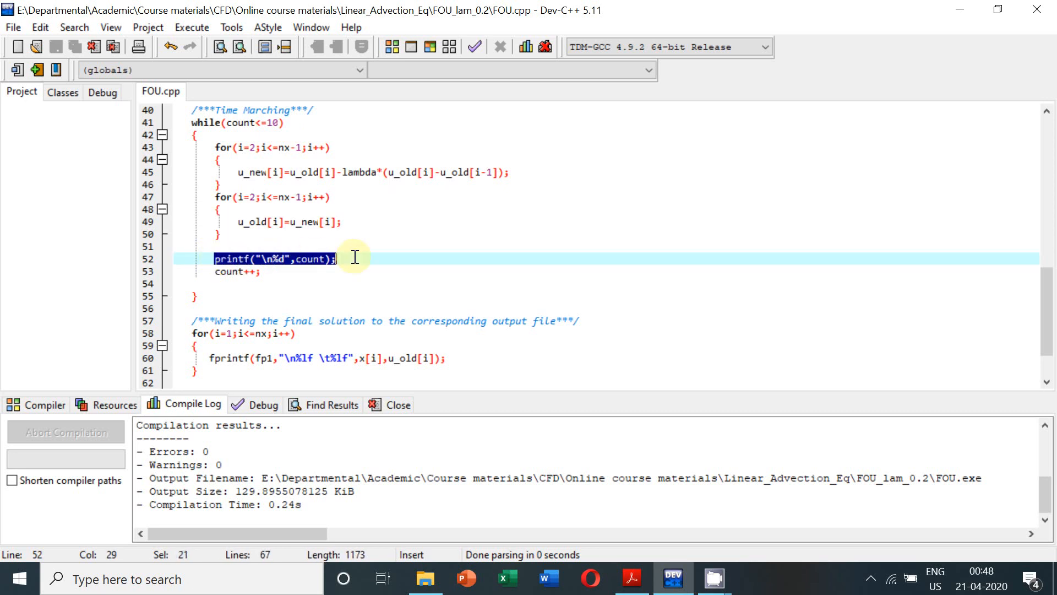
click(215, 258)
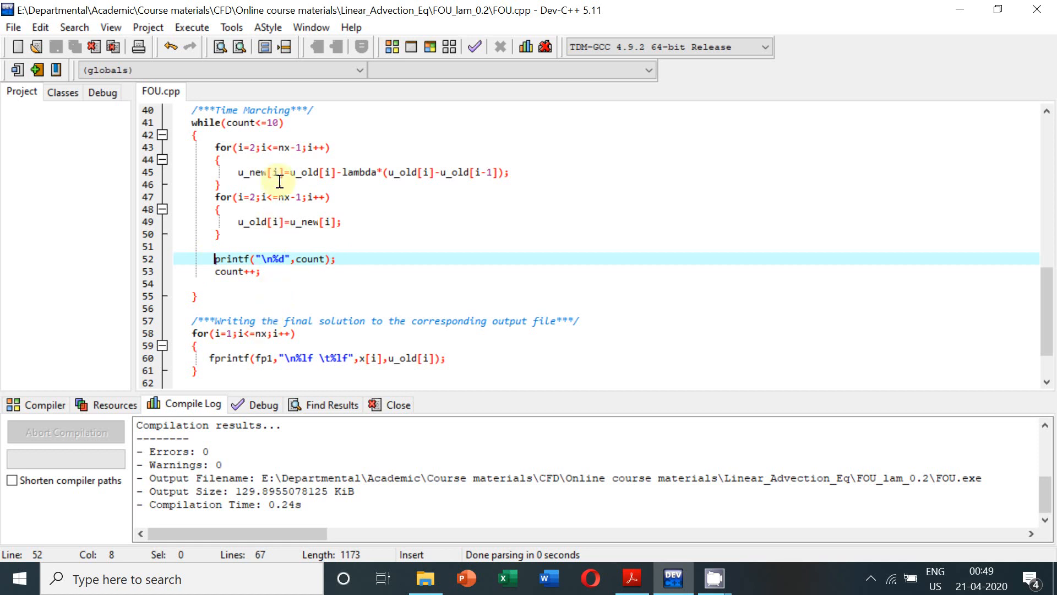
double_click(273, 122)
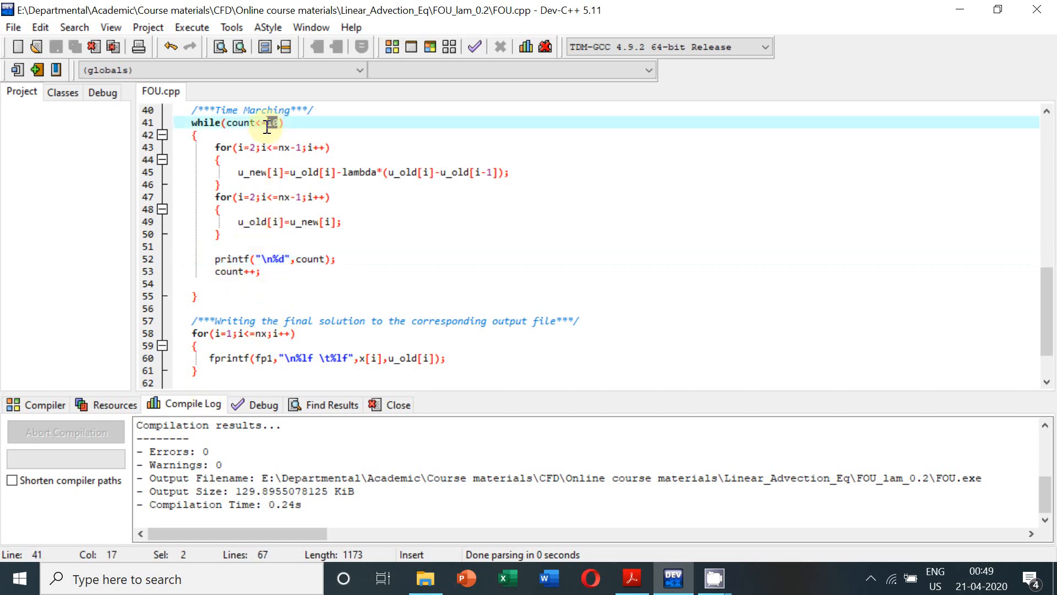
scroll(406, 364, down, 2)
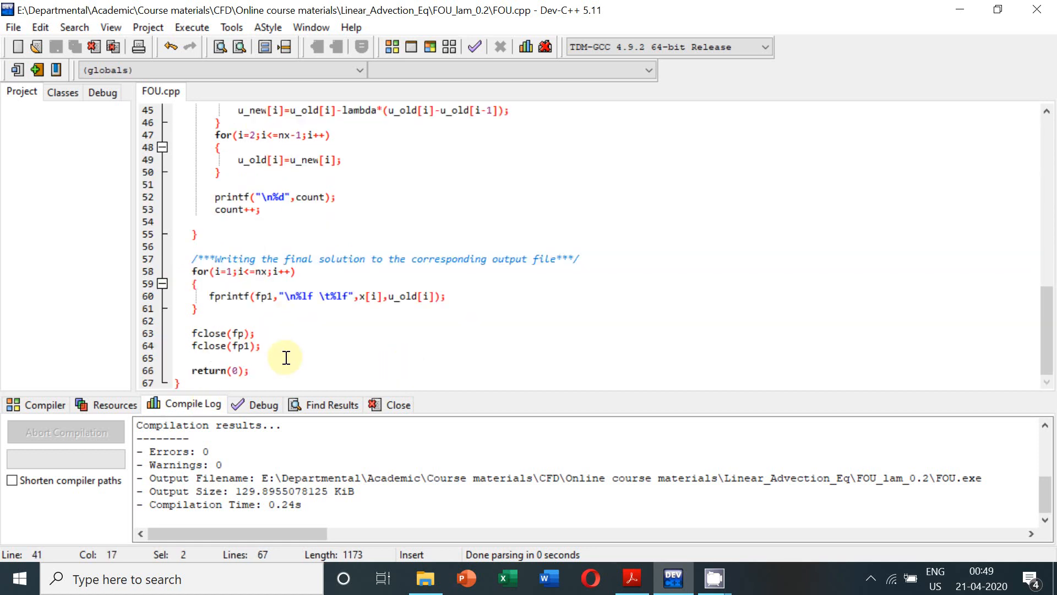
scroll(281, 355, up, 3)
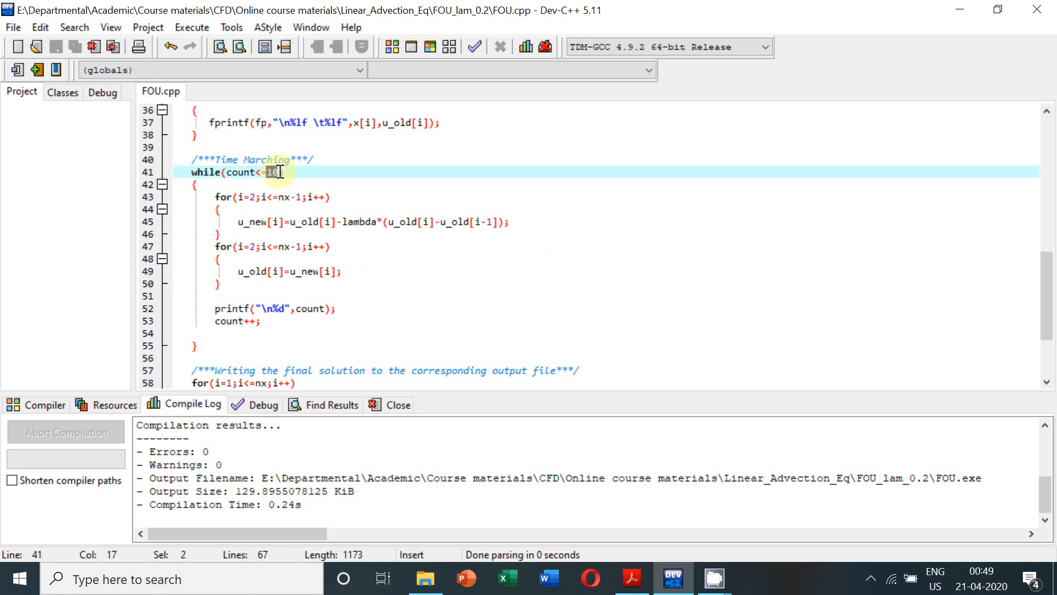
click(282, 172)
scroll(339, 248, down, 3)
scroll(339, 248, down, 1)
scroll(339, 272, up, 3)
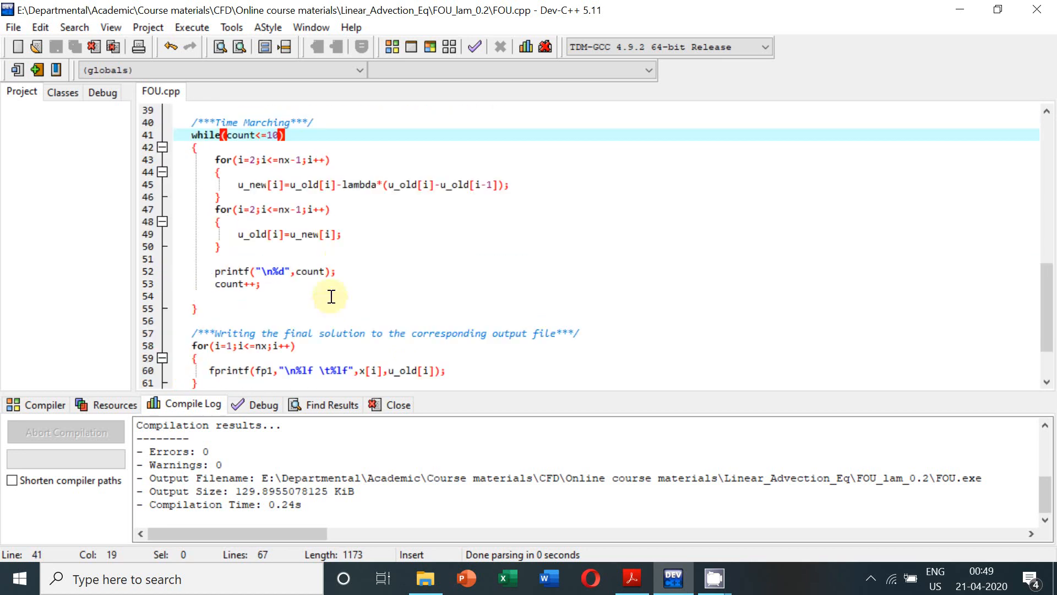
scroll(330, 296, down, 3)
scroll(314, 239, up, 3)
scroll(289, 256, down, 2)
scroll(248, 273, down, 1)
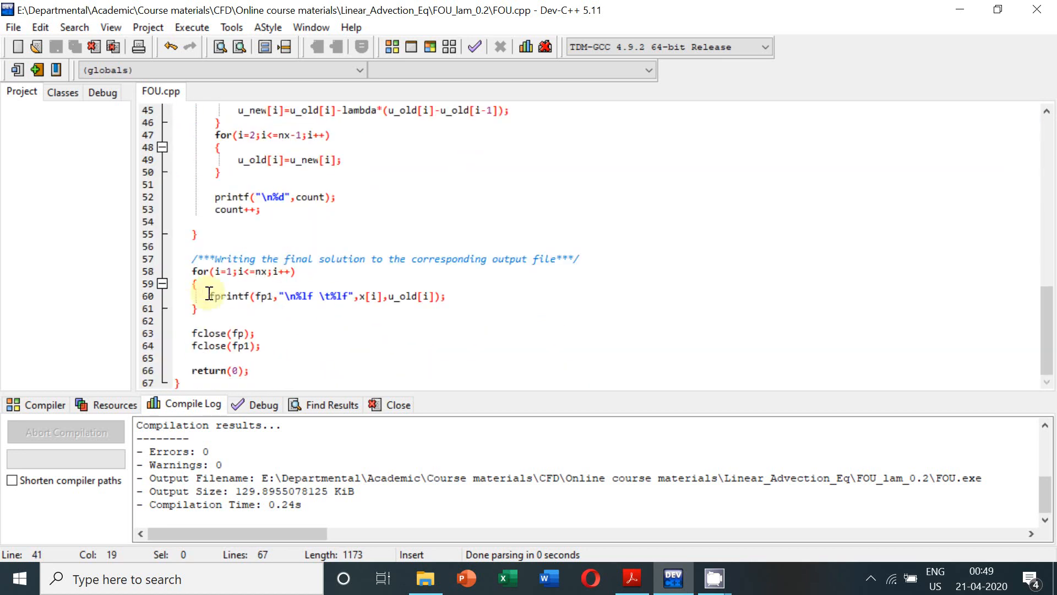
drag(192, 259, 221, 331)
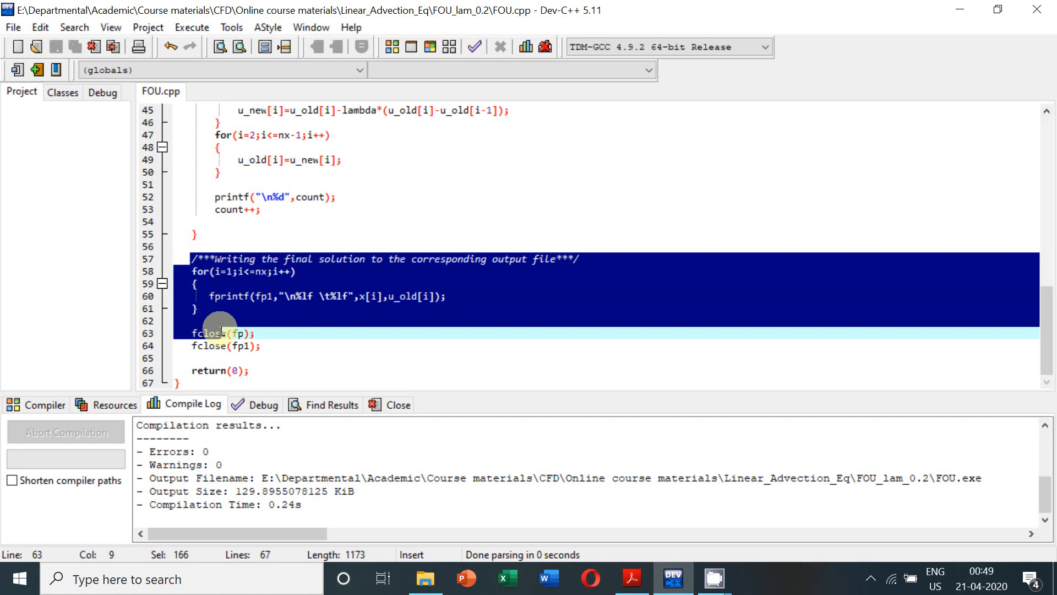
click(265, 309)
drag(263, 296, 437, 296)
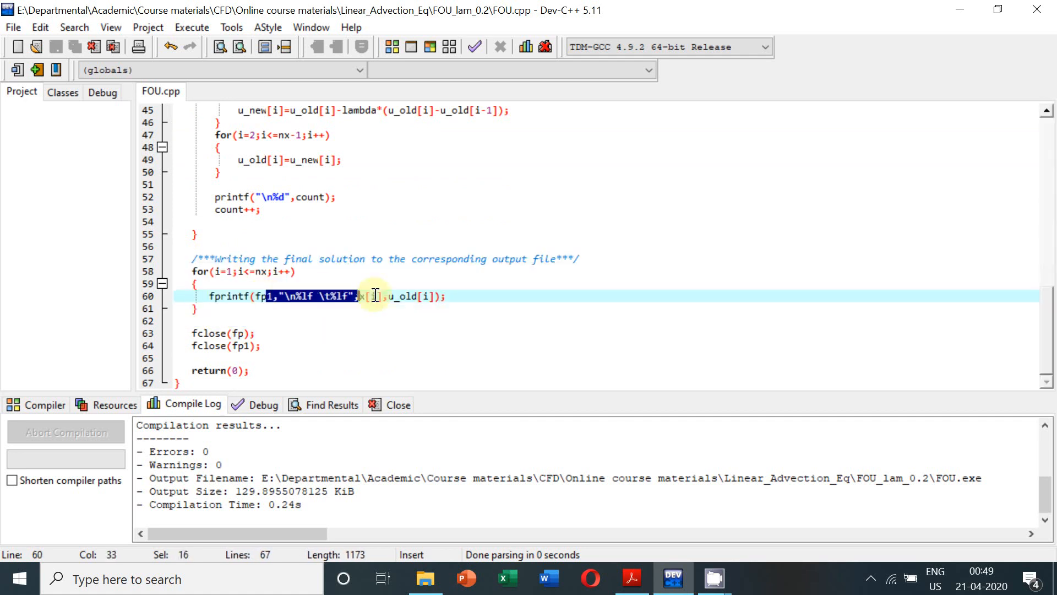
click(481, 306)
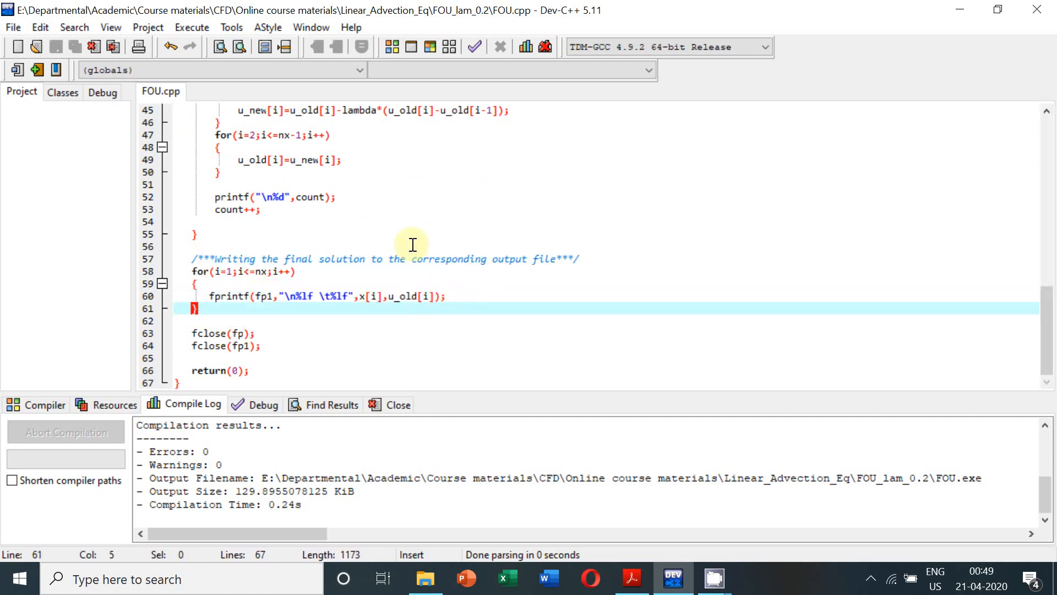
scroll(427, 308, up, 3)
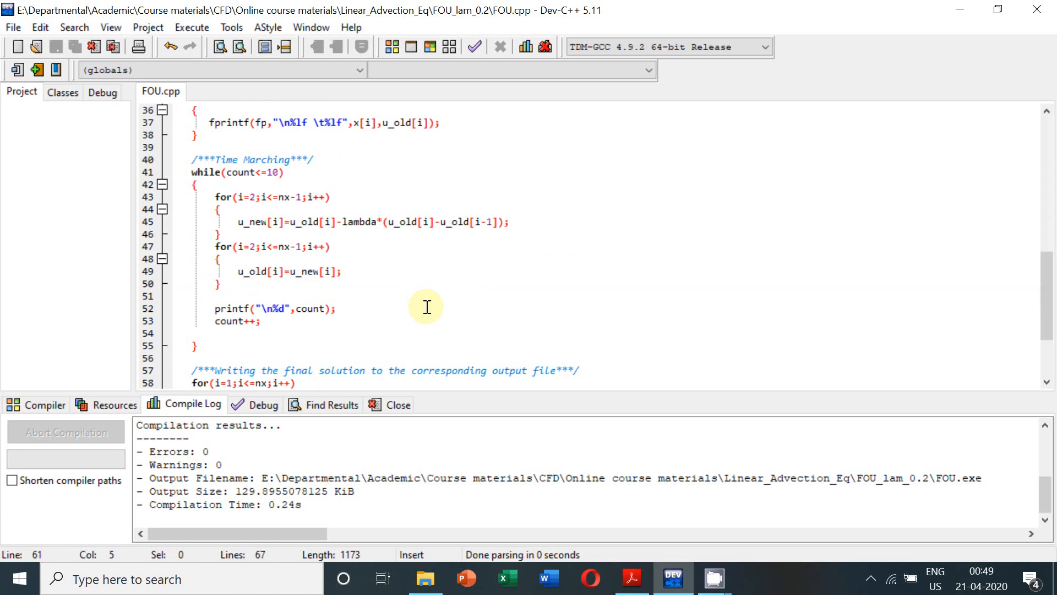
scroll(427, 307, up, 1)
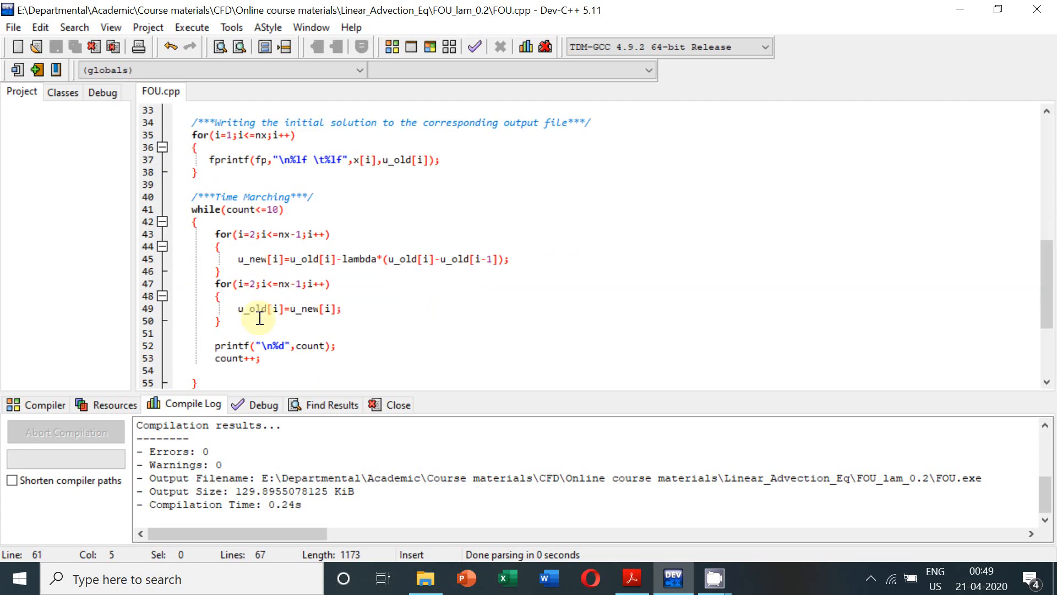
scroll(246, 308, up, 1)
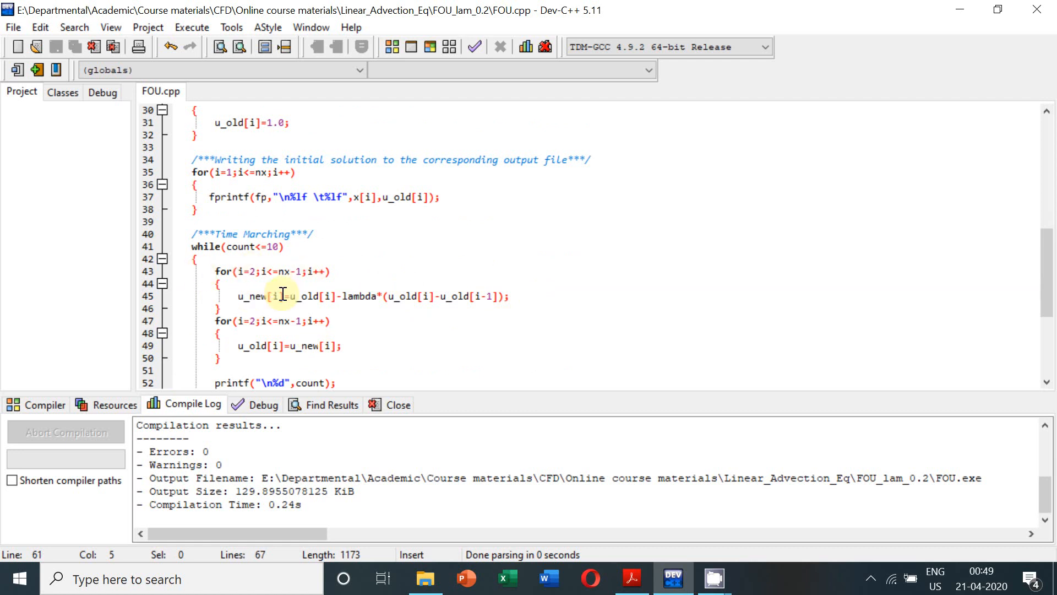
drag(239, 296, 561, 296)
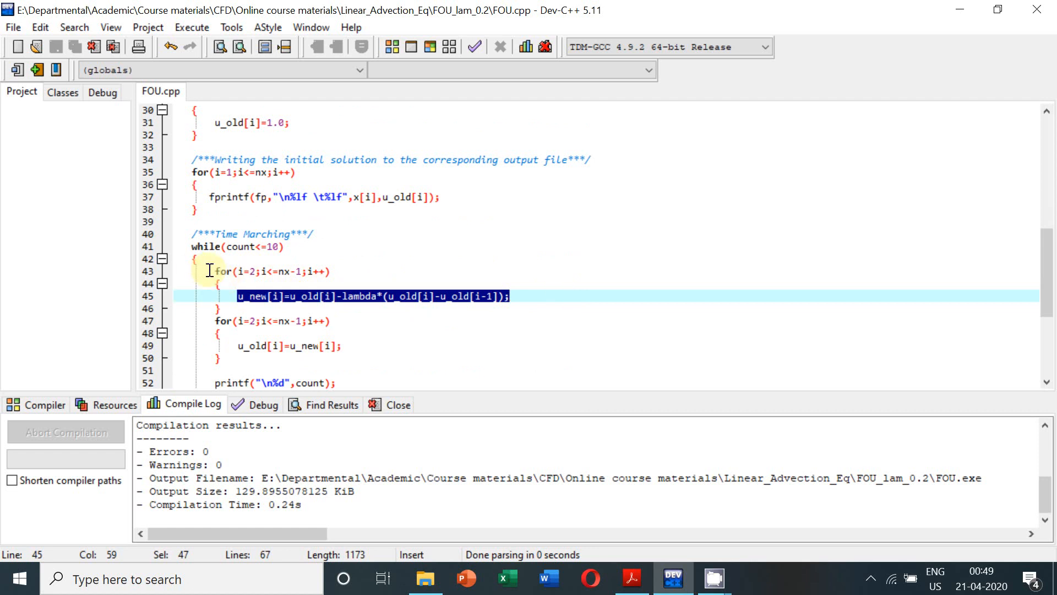
drag(216, 270, 334, 281)
scroll(334, 282, down, 2)
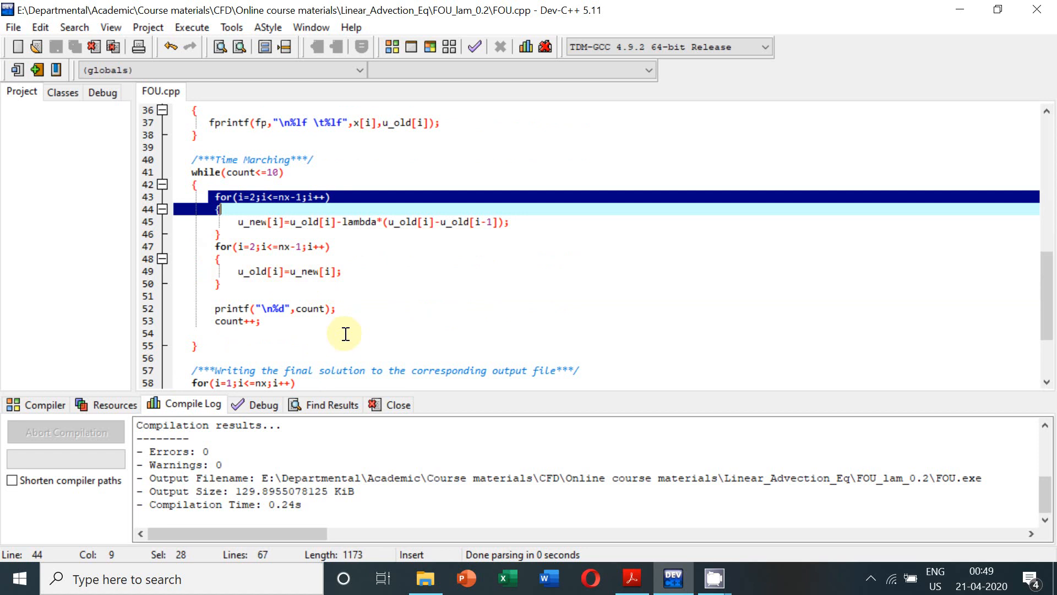
click(314, 327)
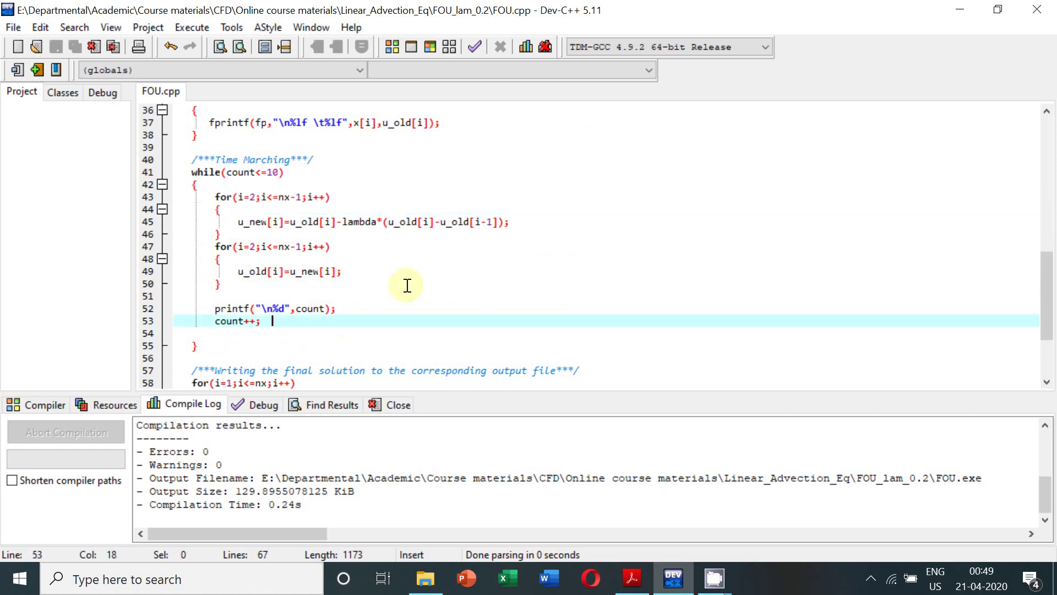
click(192, 26)
Step: Compile and run FOU, printing iterations 0–10, then close its console window
click(203, 44)
click(191, 28)
click(208, 61)
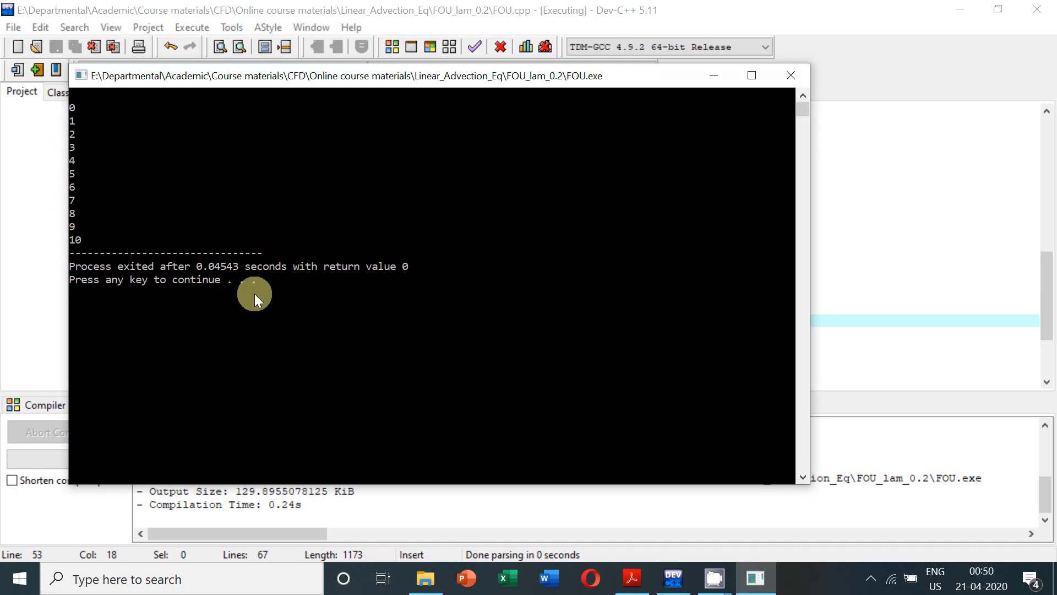
key(Return)
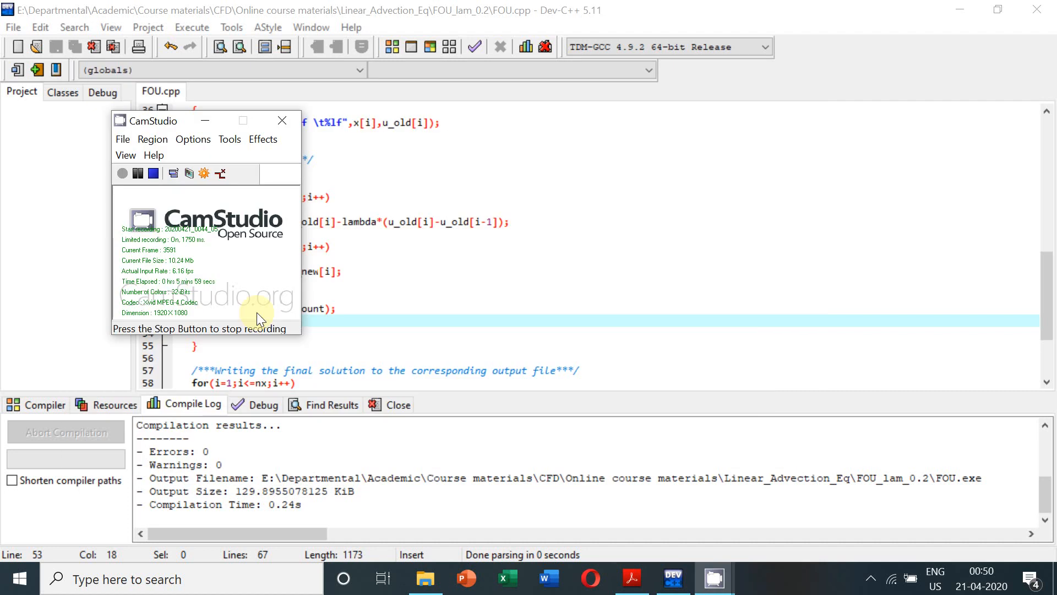
Step: Inspect the compiled FOU application's options in the FOU_lam_0.2 folder without choosing any
click(425, 578)
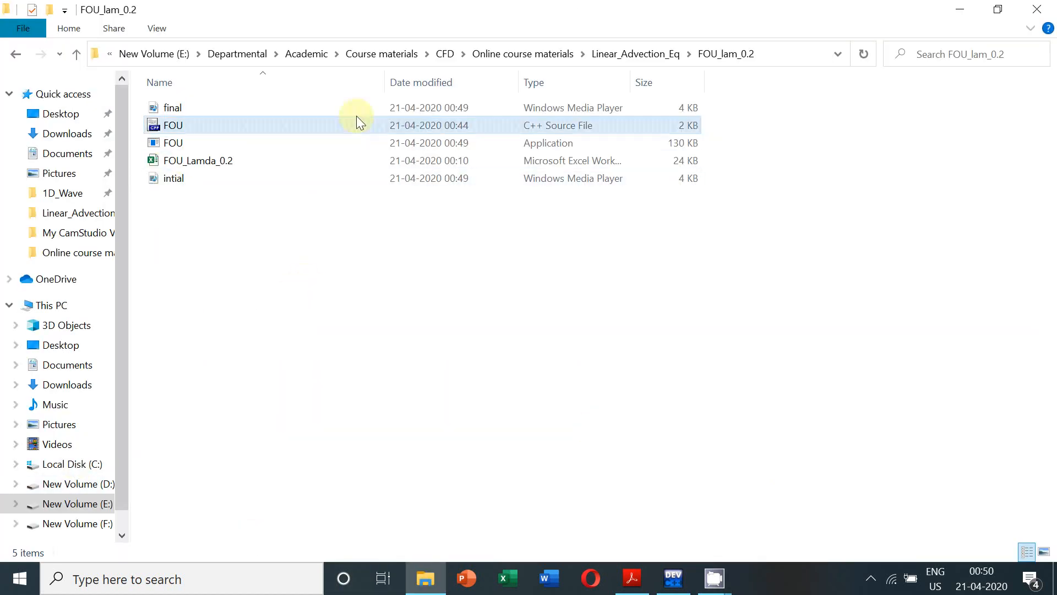
click(170, 140)
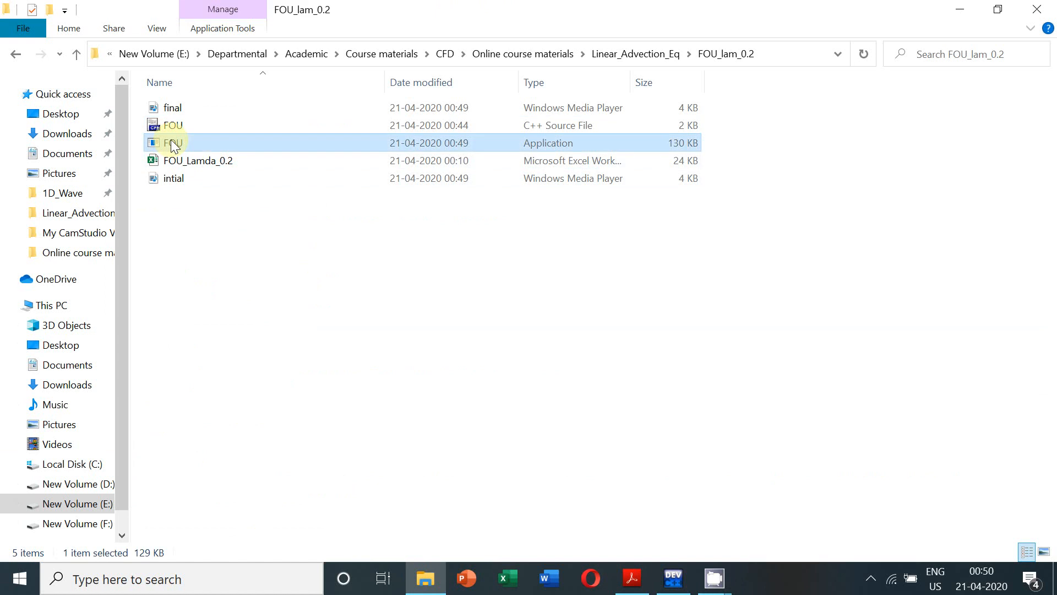
right_click(172, 140)
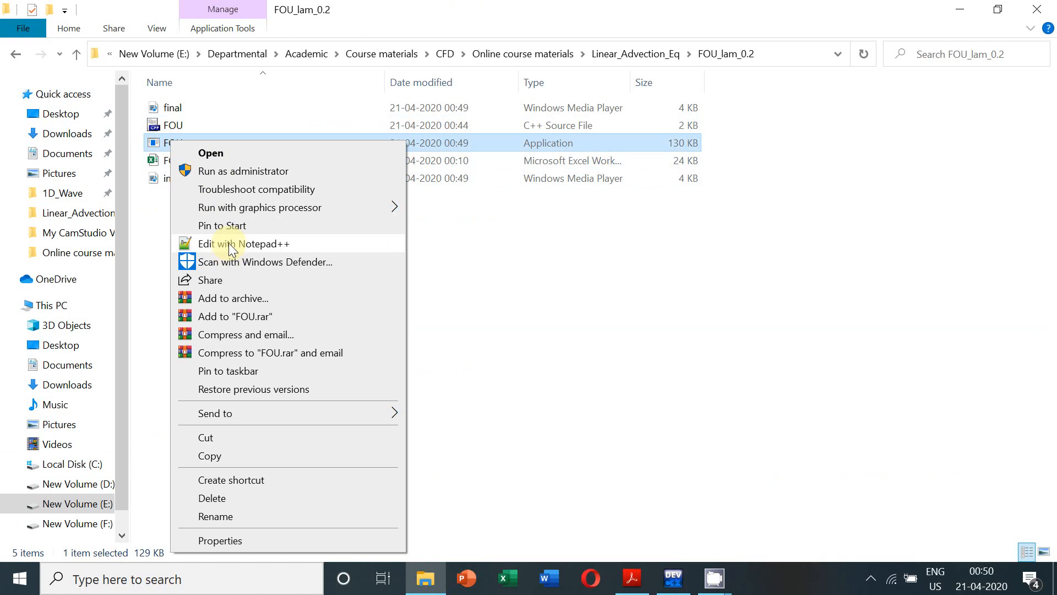
click(561, 306)
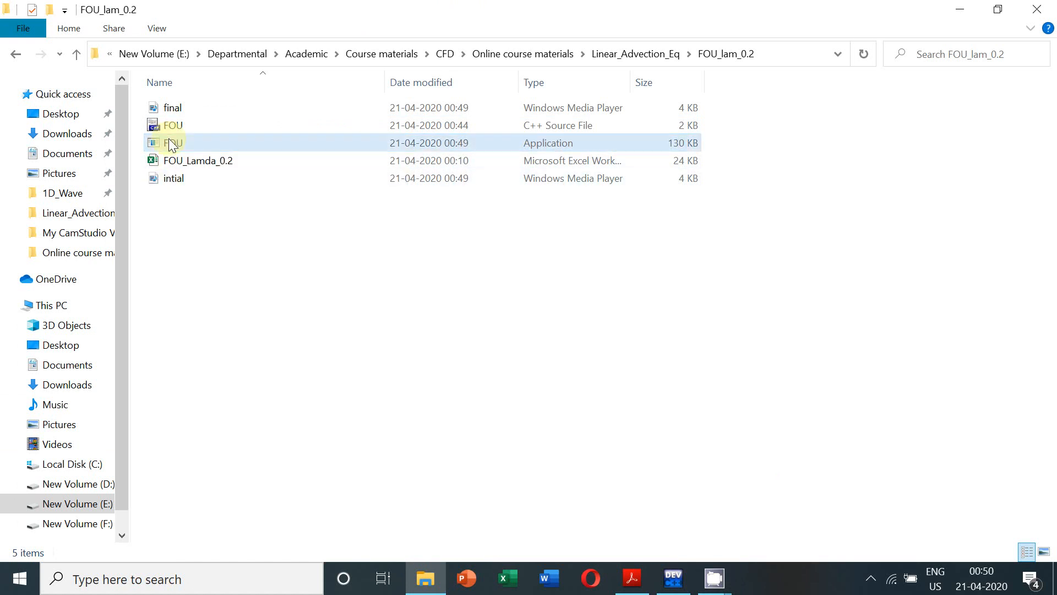
Step: Open intial.dat in Notepad++ and select all its grid position and zero value lines
right_click(168, 174)
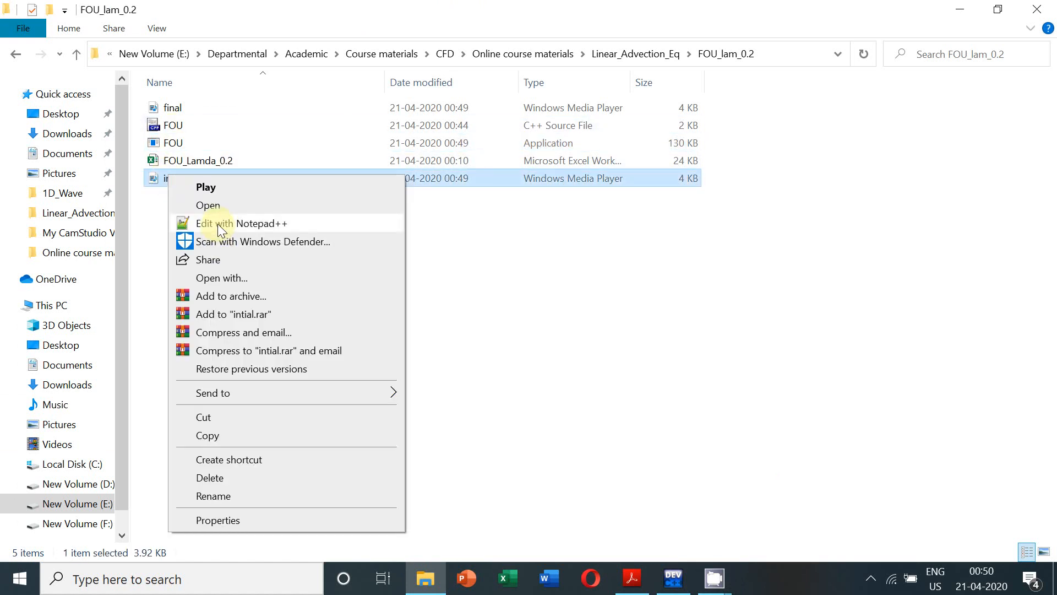
click(218, 224)
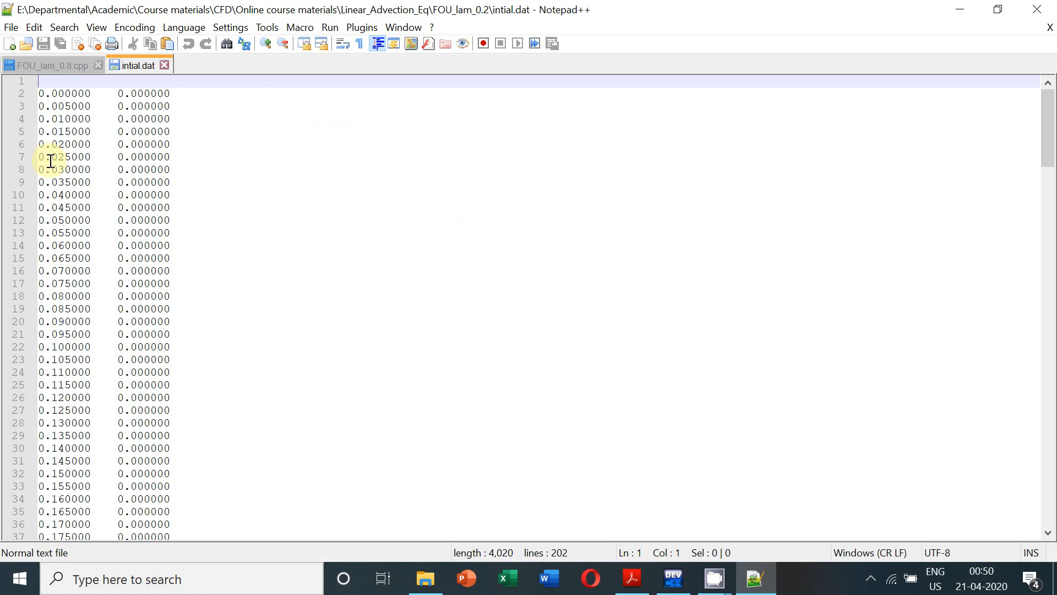
key(ctrl+a)
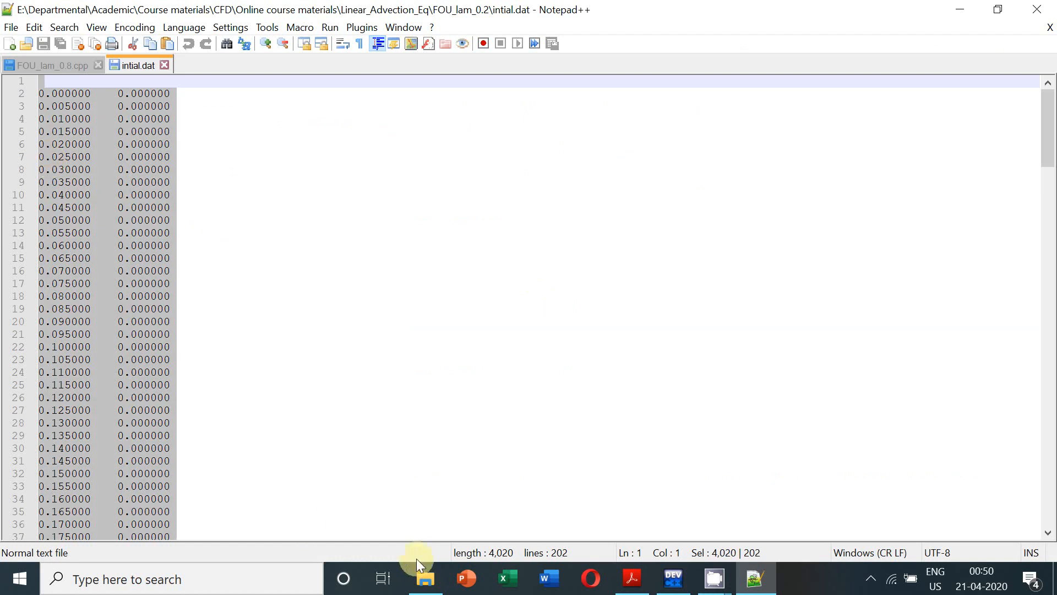
Step: Launch Excel with a blank workbook and paste the initial profile data at cell B2
click(178, 579)
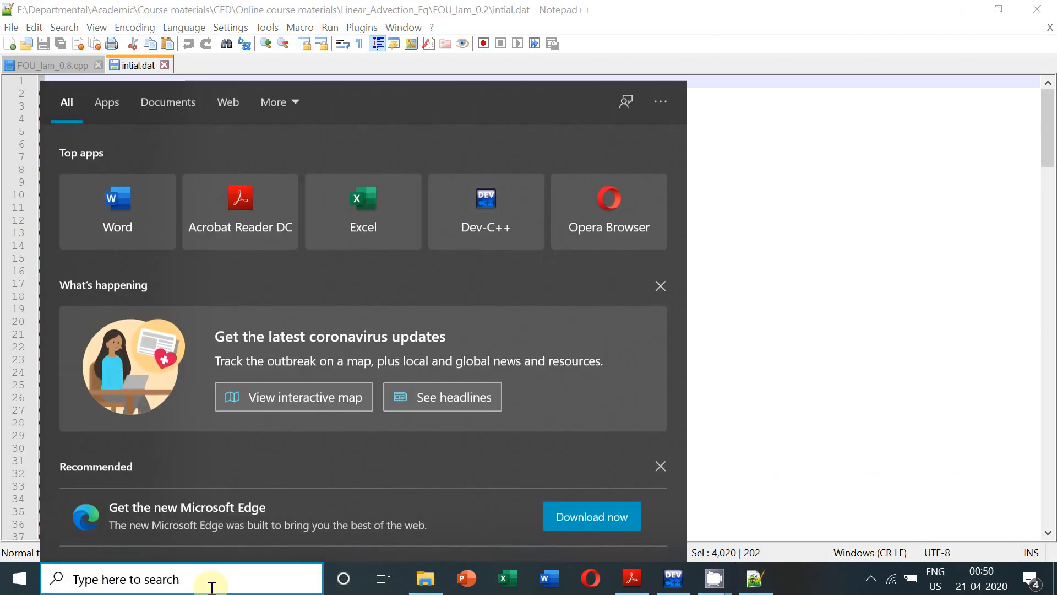
text(excel)
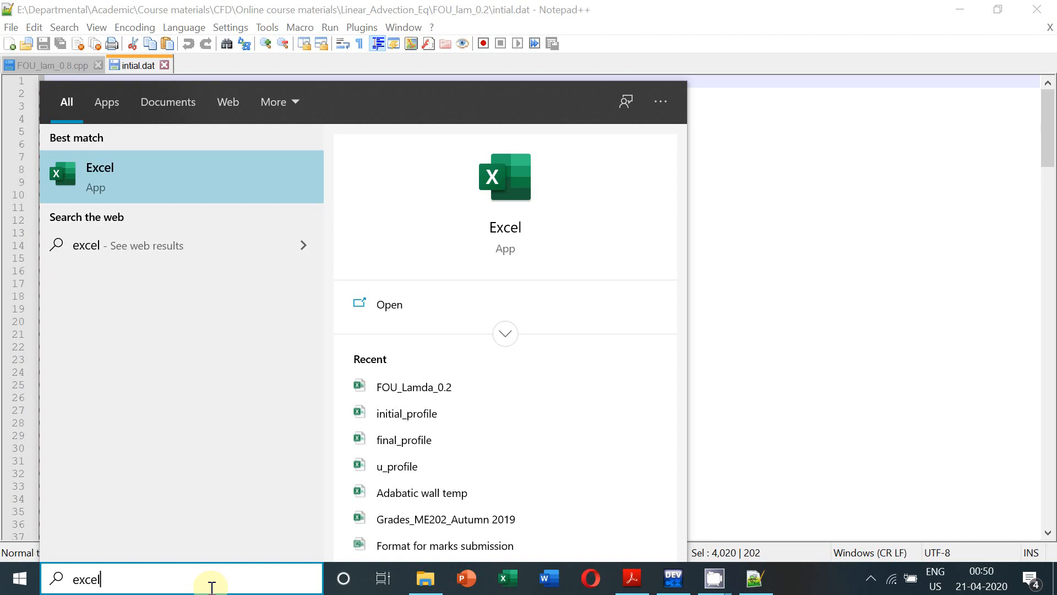
click(239, 165)
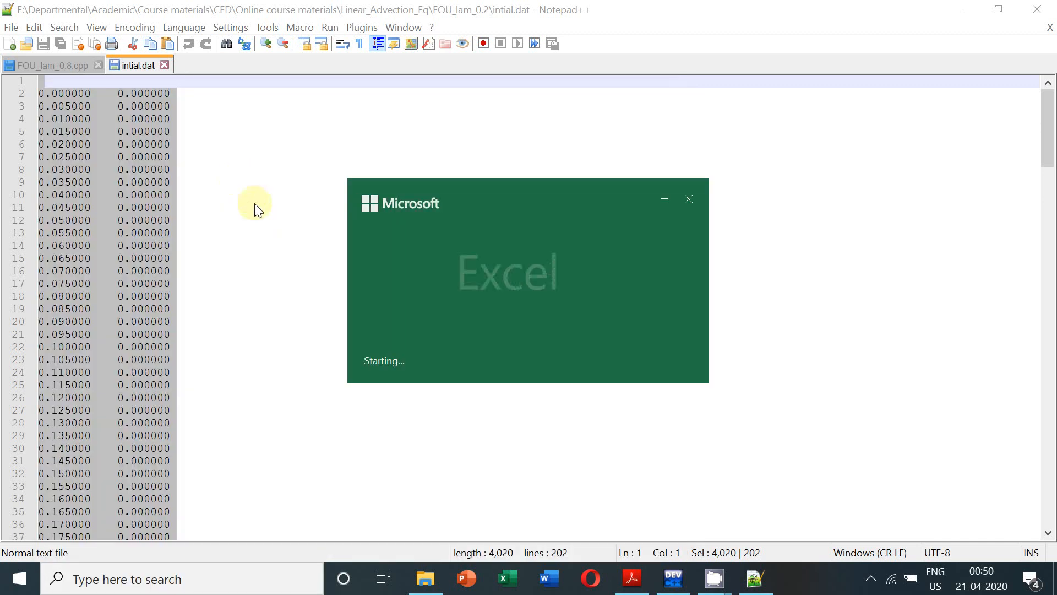
click(211, 186)
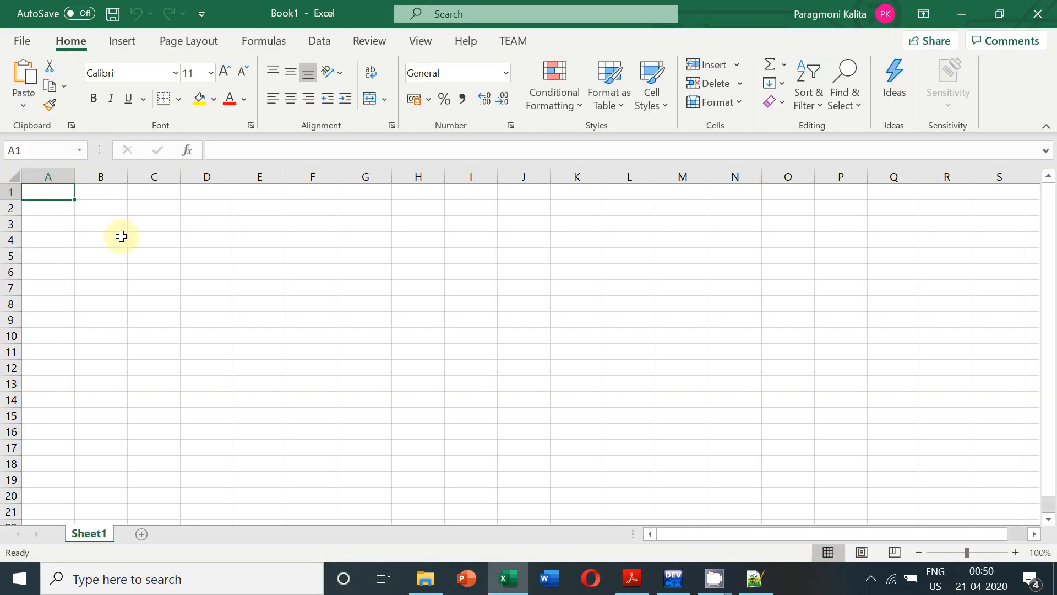
click(89, 213)
key(ctrl+v)
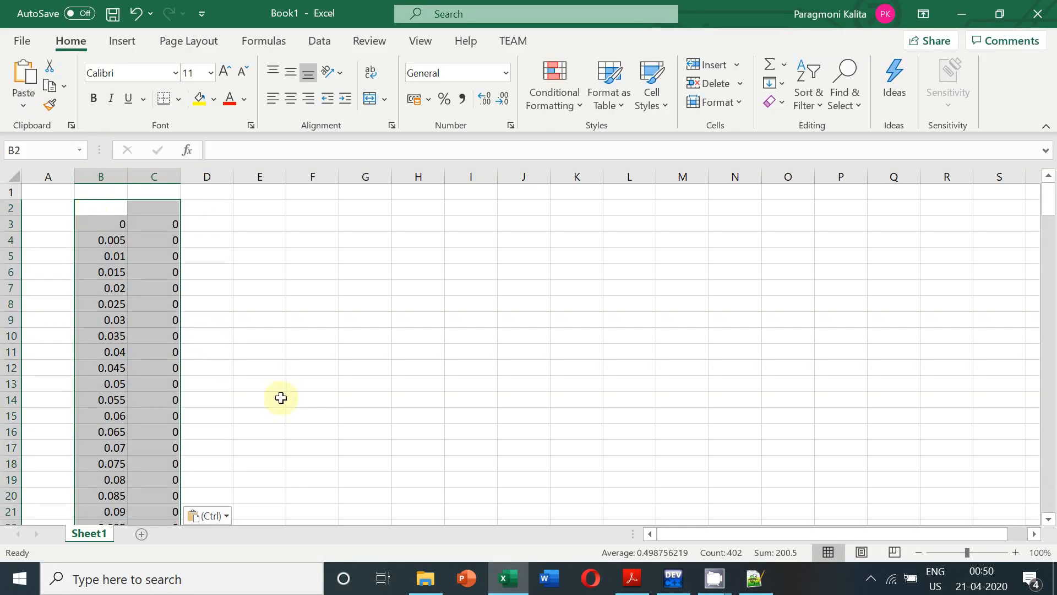
Step: Open final.dat in Notepad++, select all its values and switch back to Excel
click(426, 583)
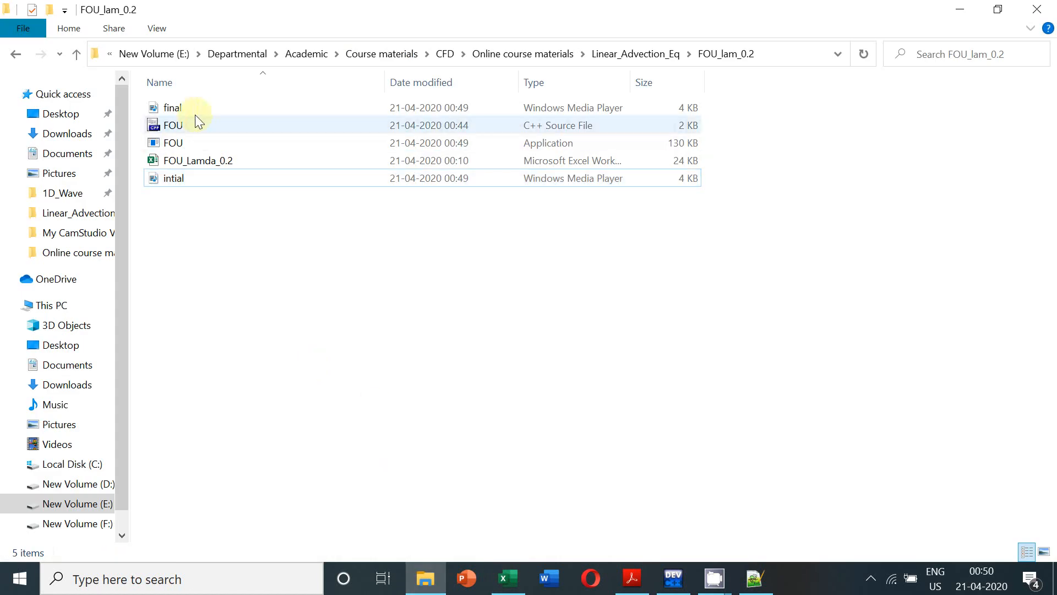
right_click(171, 110)
click(242, 154)
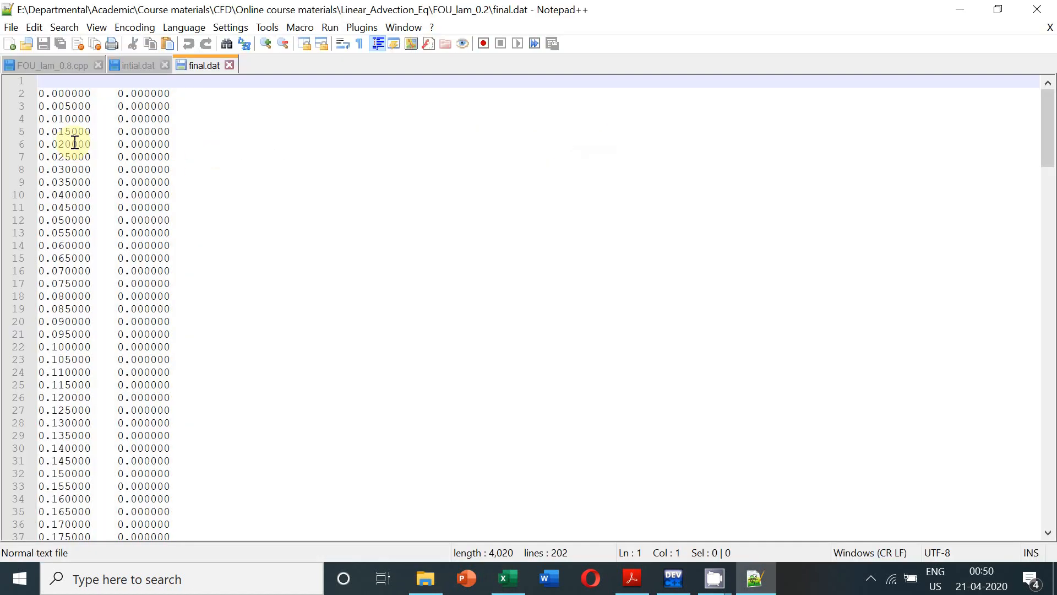
key(ctrl+a)
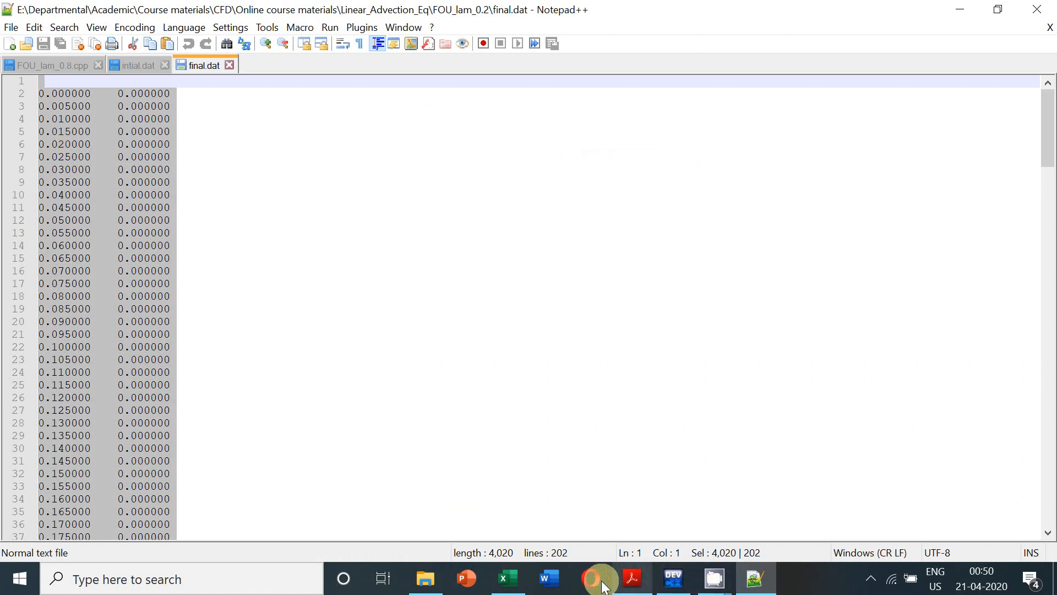
click(508, 579)
Step: Paste the final profile data at E1 and delete the duplicate x column E
click(259, 191)
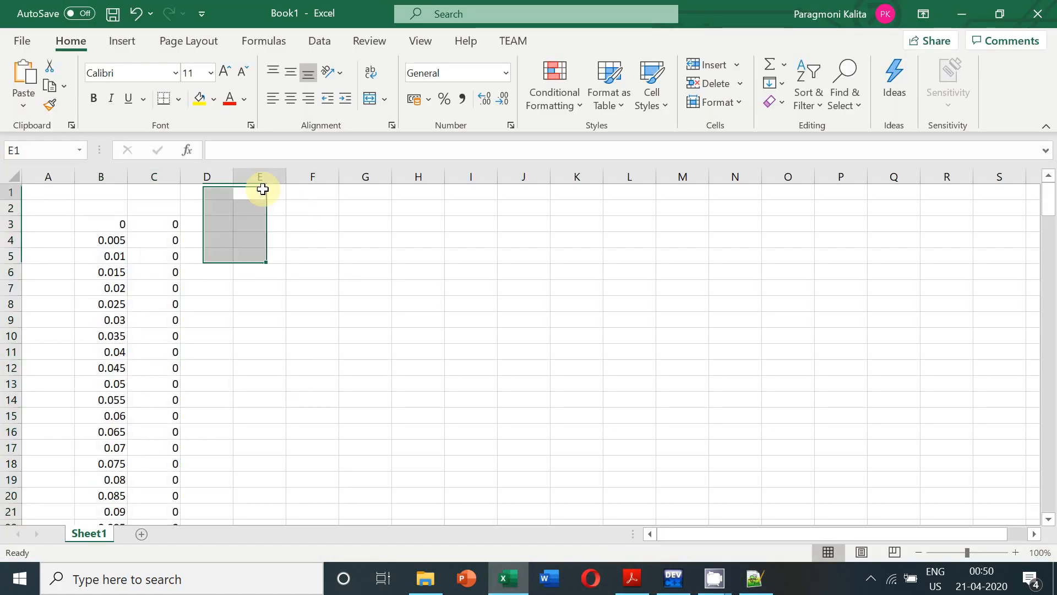
key(ctrl+v)
click(448, 312)
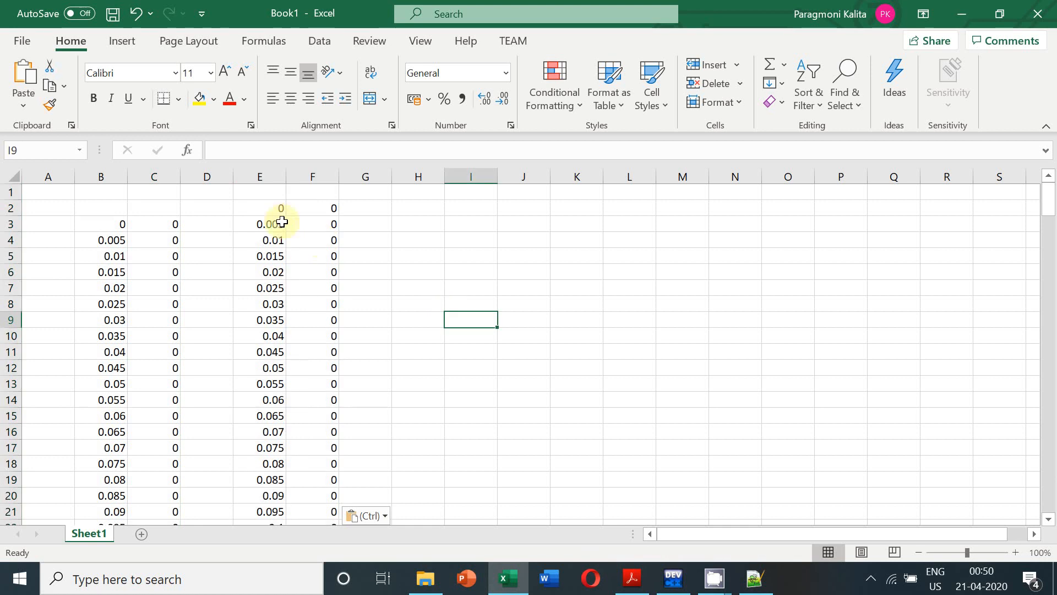
click(266, 207)
click(259, 175)
right_click(259, 176)
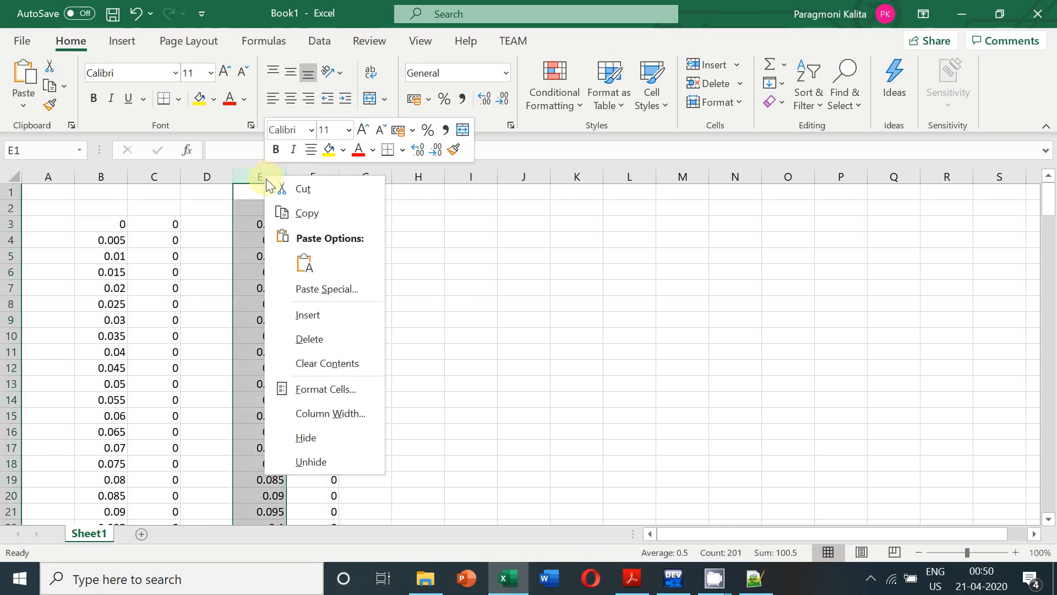
click(329, 339)
Step: Cut the final u values from column E and paste them at D3 beside the initial data
click(472, 334)
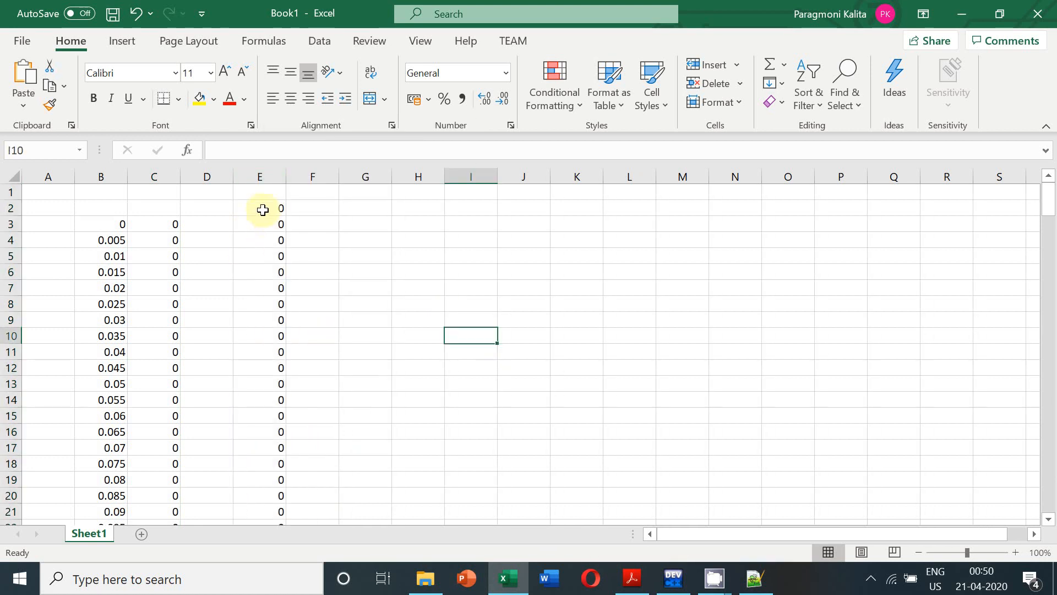
mouse_move(259, 207)
mouse_down()
mouse_move(269, 566)
mouse_move(271, 474)
mouse_up()
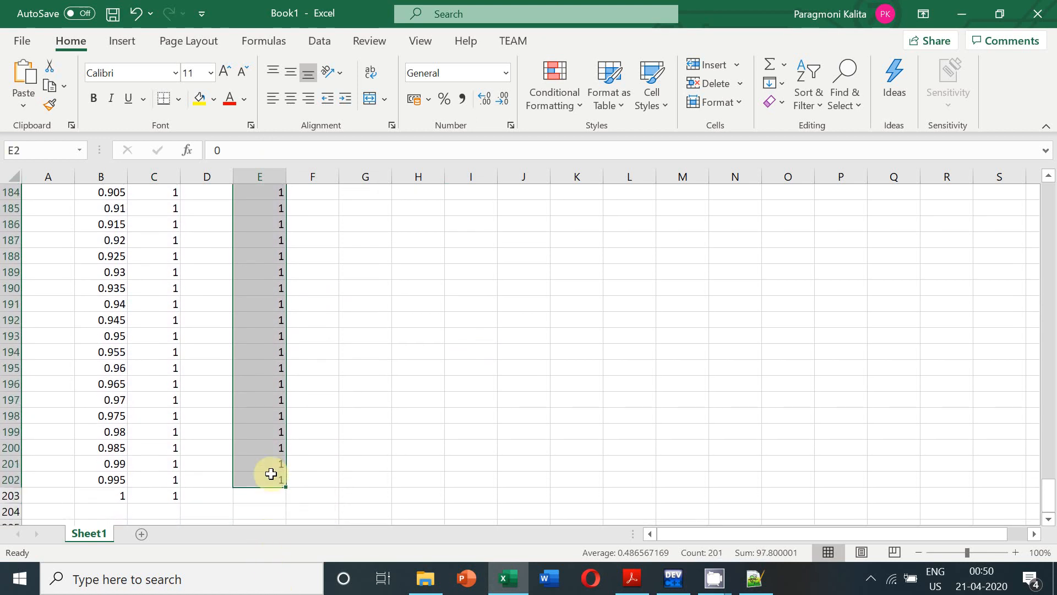
key(ctrl+x)
scroll(272, 475, up, 10)
click(207, 228)
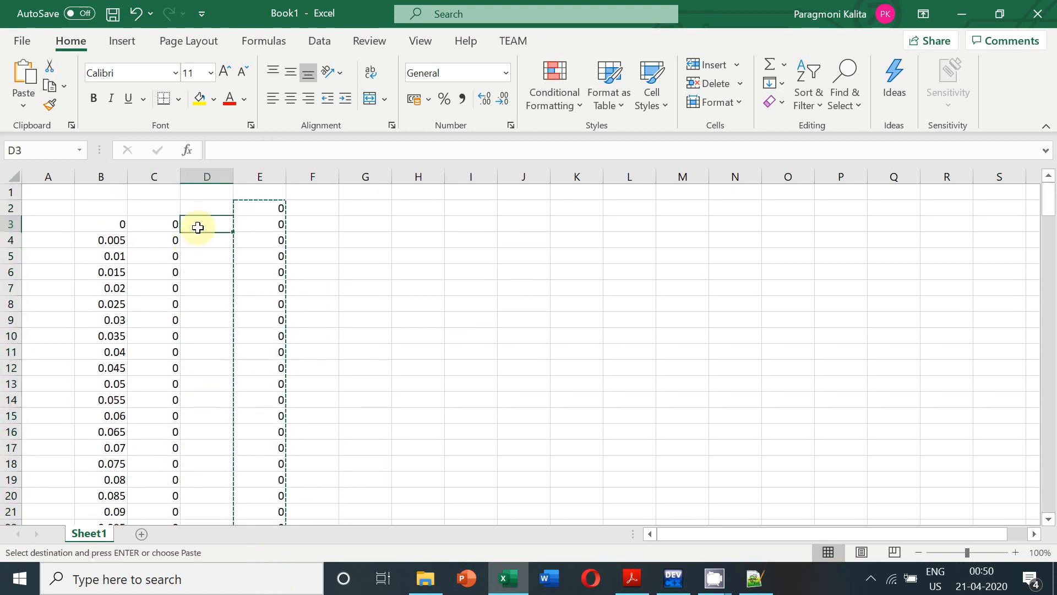
key(ctrl+v)
click(512, 351)
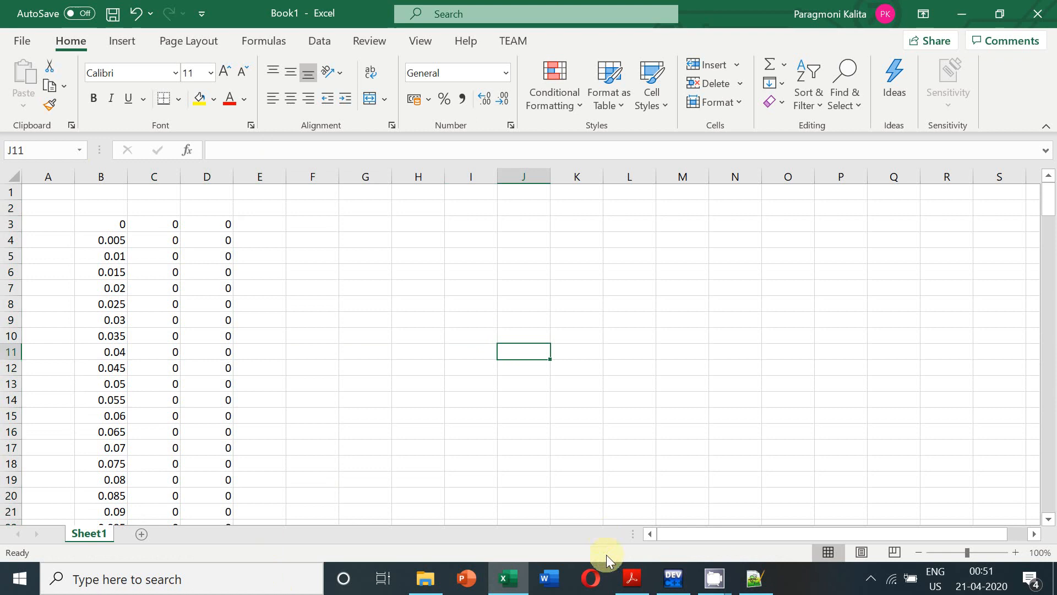
Step: Start Save As and browse into E:\Departmental\Academic
click(23, 40)
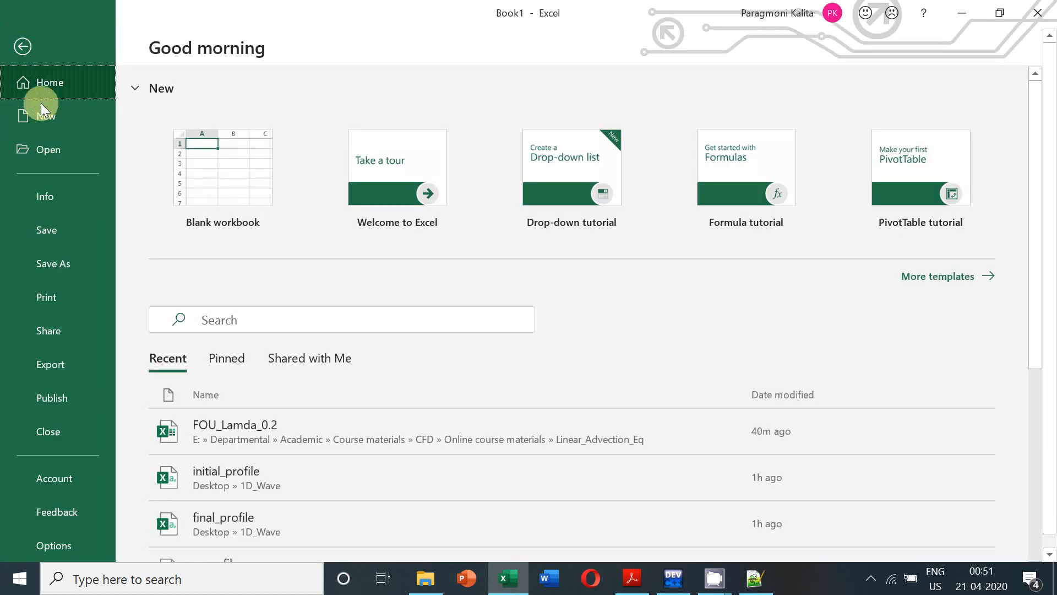
click(52, 264)
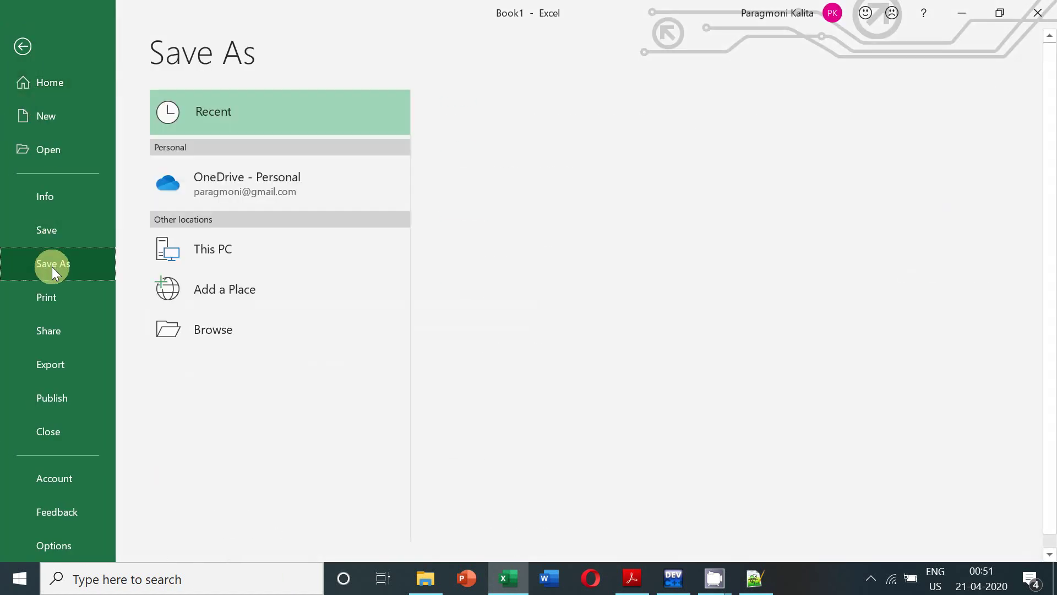
click(208, 335)
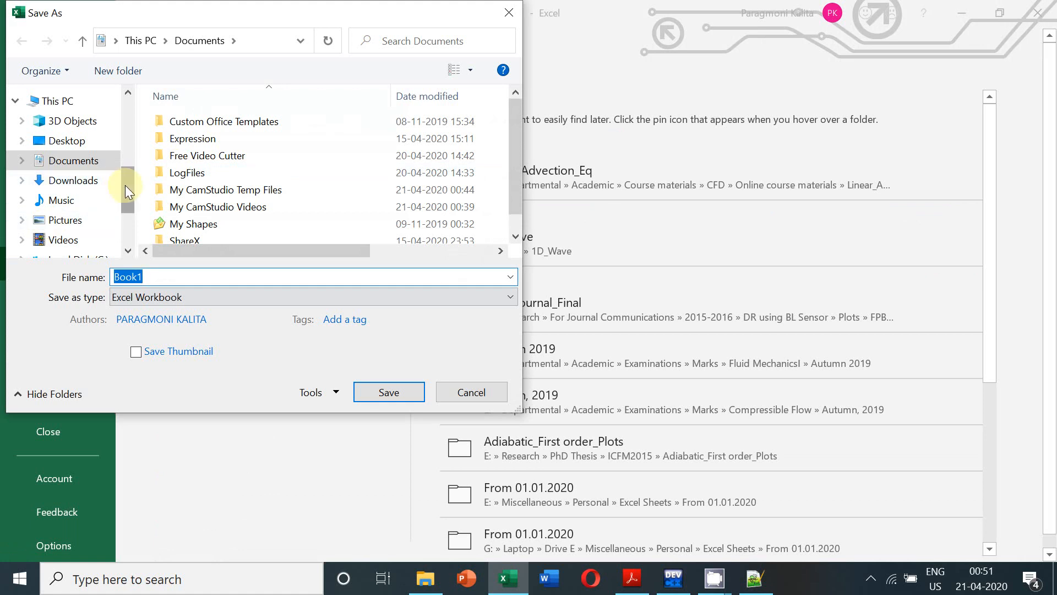
drag(125, 185, 120, 221)
click(83, 194)
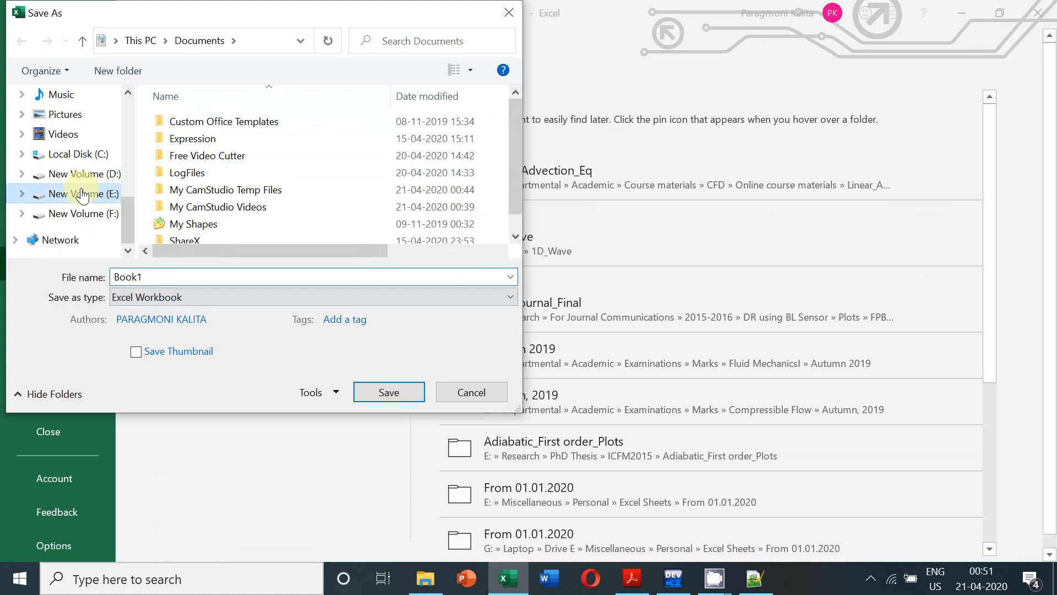
double_click(189, 138)
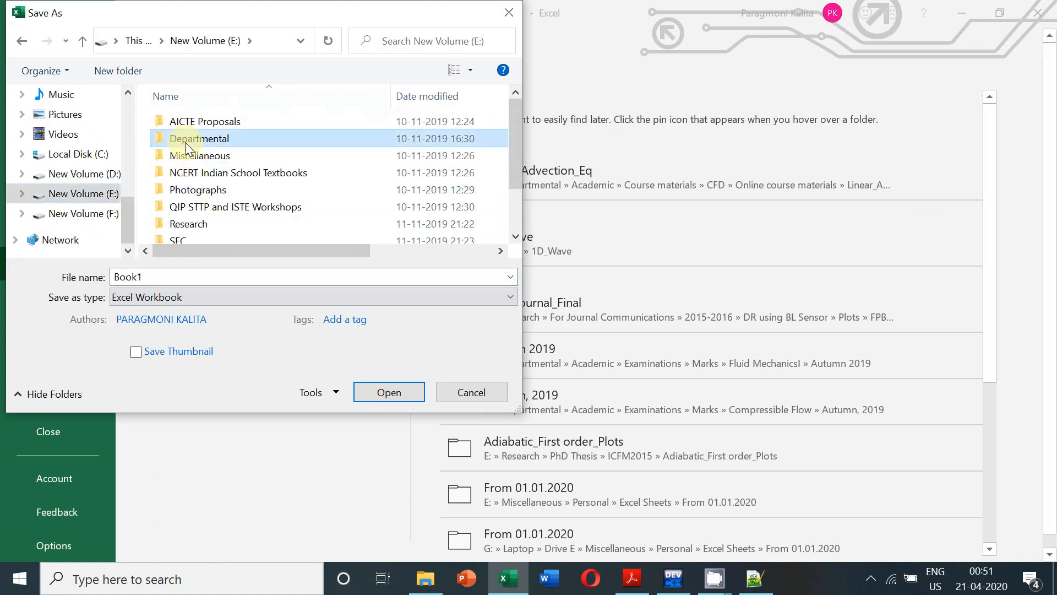
double_click(183, 124)
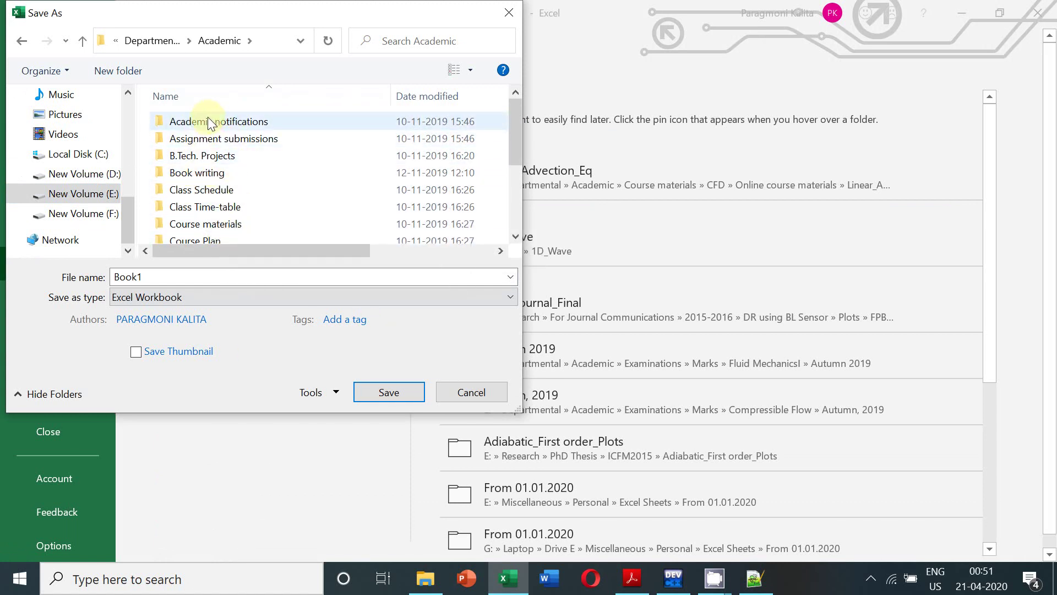
Step: Navigate Course materials > CFD > Online course materials > Linear_Advection_Eq > FOU_lam_0.2
click(203, 222)
double_click(202, 222)
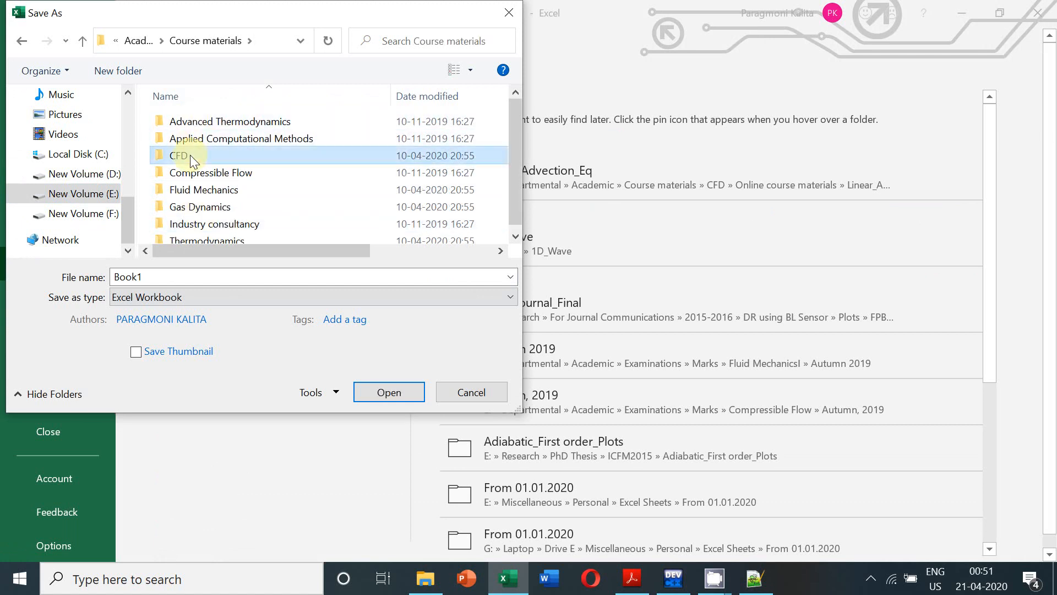
double_click(191, 155)
double_click(197, 122)
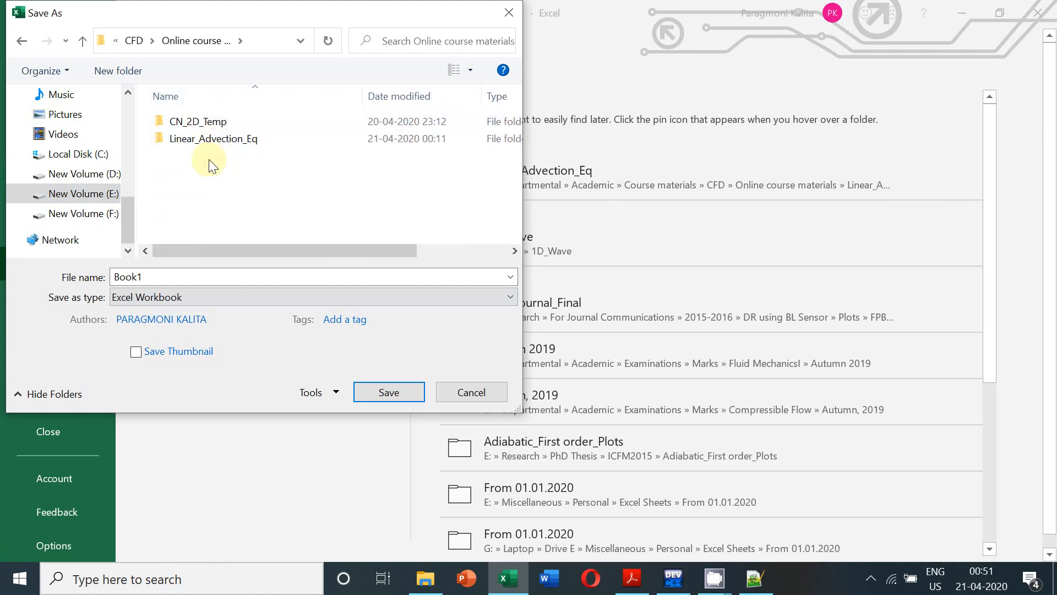
double_click(204, 140)
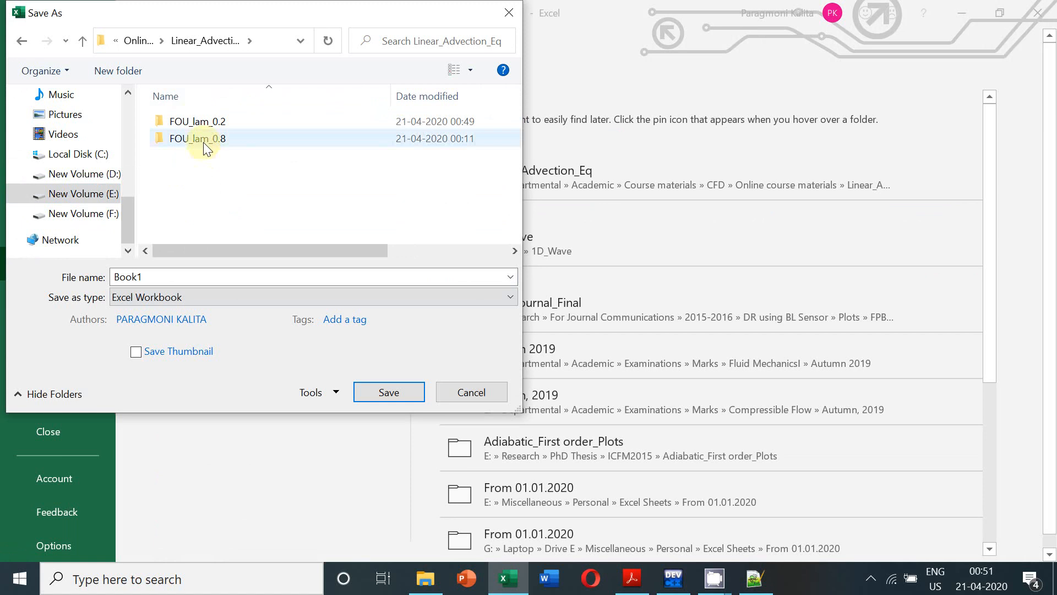
double_click(203, 124)
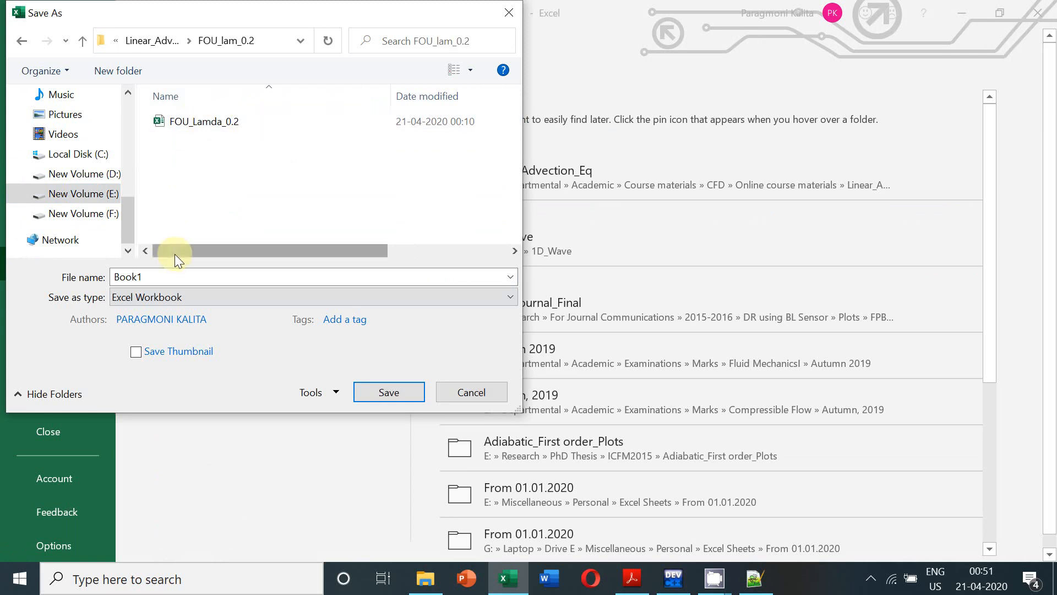
Step: Name the workbook FOU_Lamda_0.2_Demo and save it
click(212, 127)
click(192, 277)
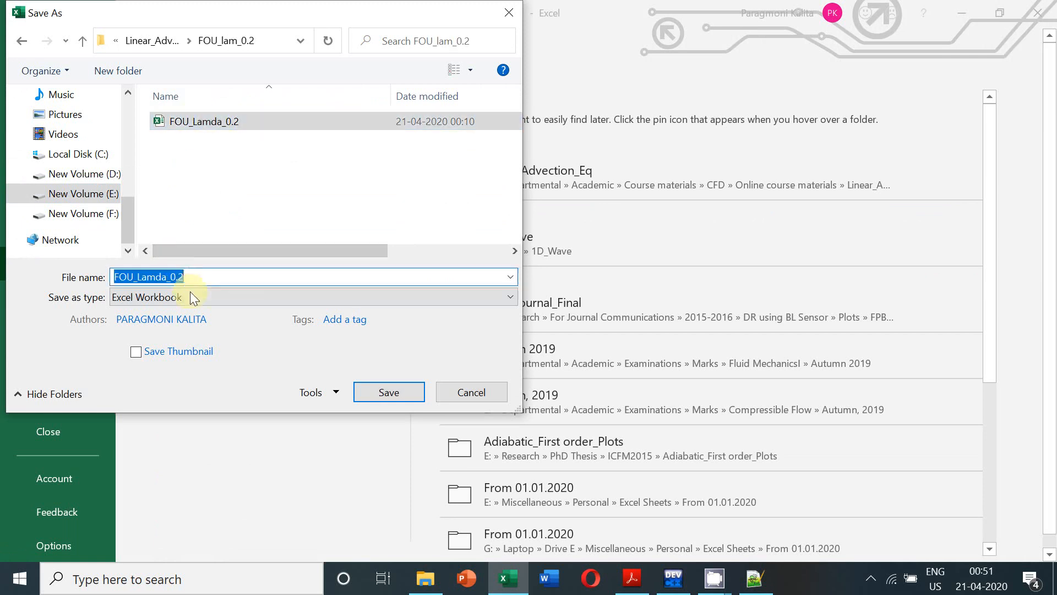
text(_Demo)
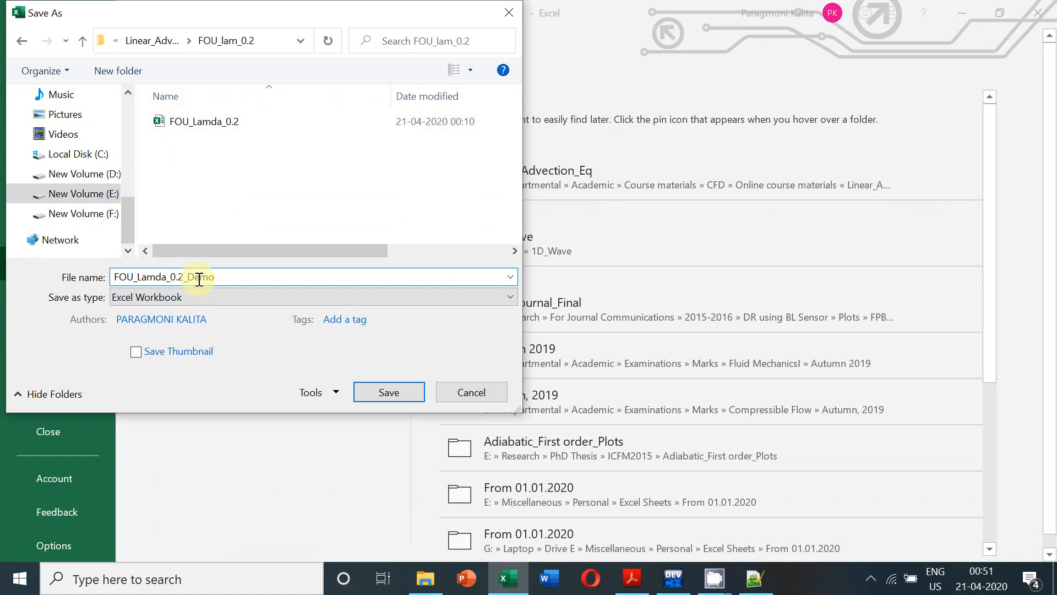
click(378, 394)
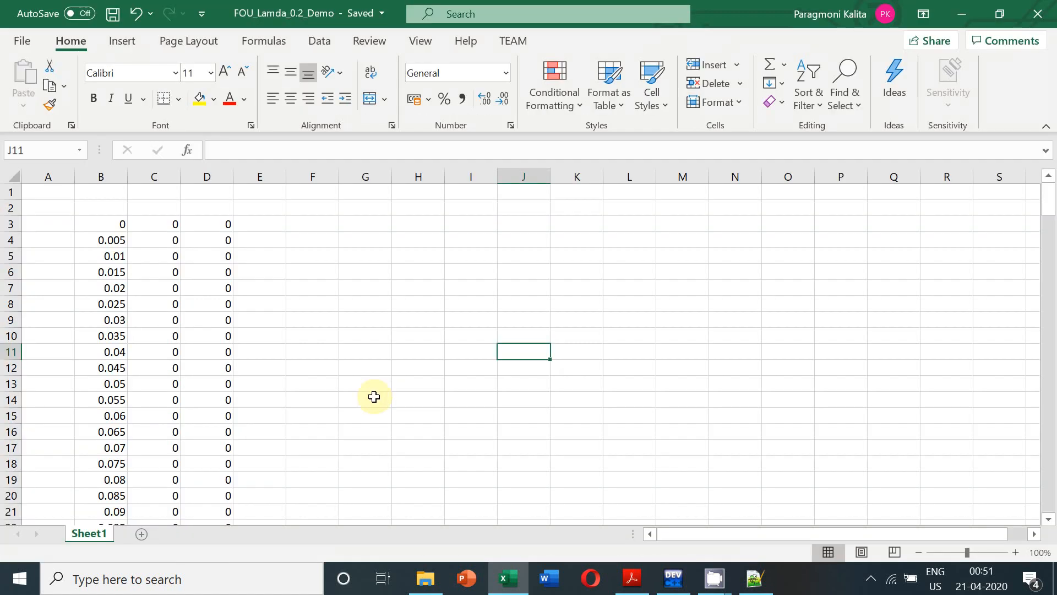
Step: Change while(count<=10) to 25, save FOU.cpp, then compile and run the solver
click(673, 578)
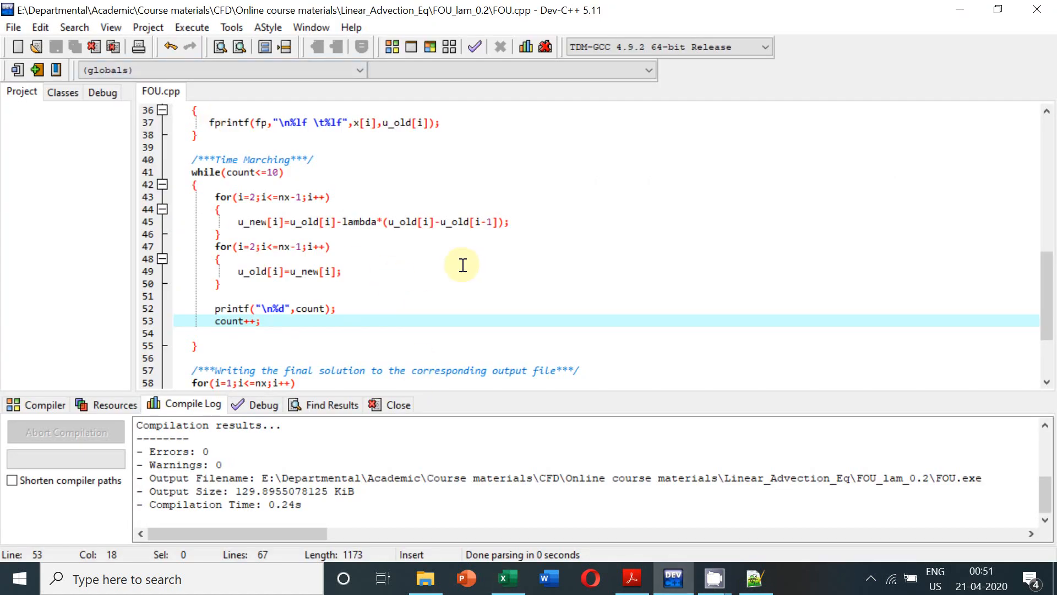
click(280, 172)
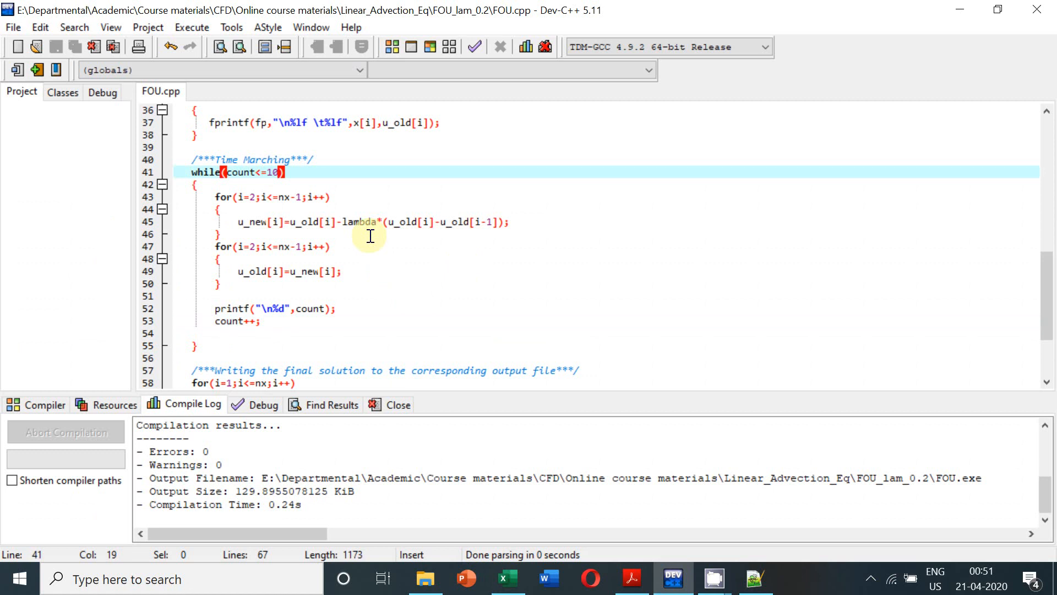
key(BackSpace)
key(BackSpace)
text(25)
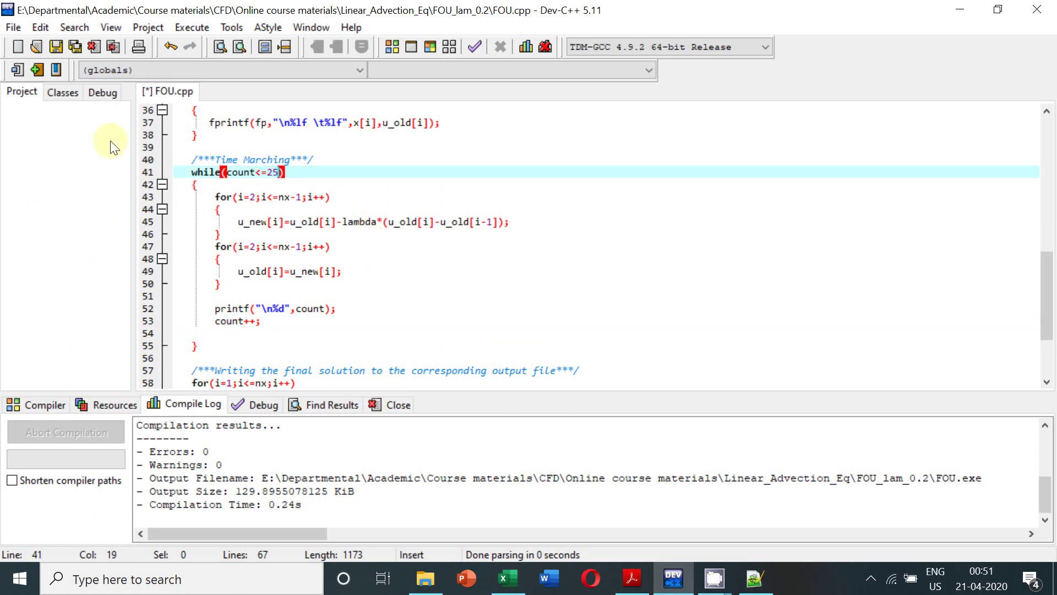
click(13, 27)
click(34, 84)
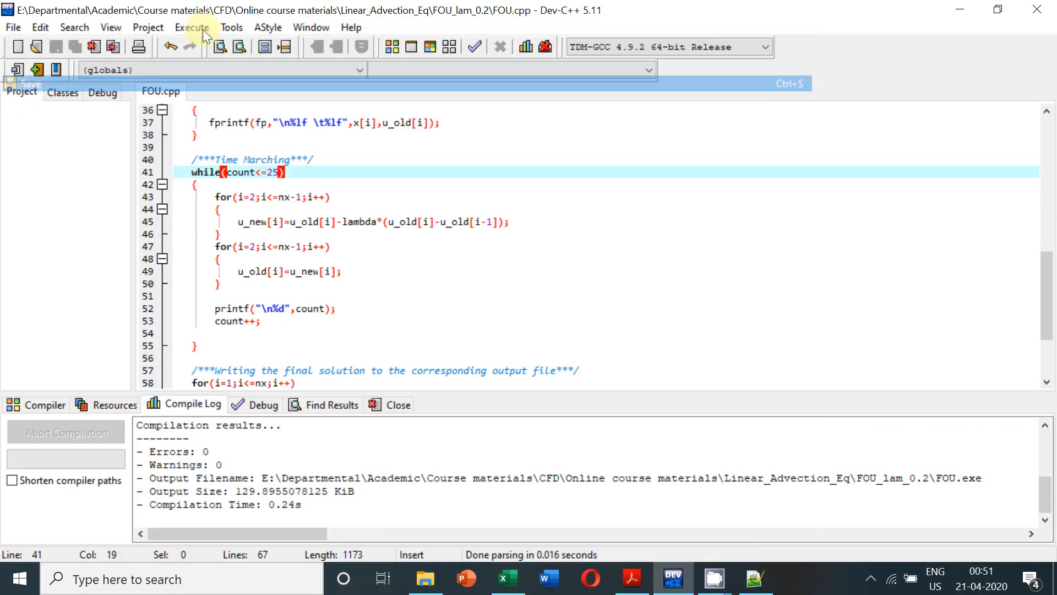
click(192, 28)
click(201, 38)
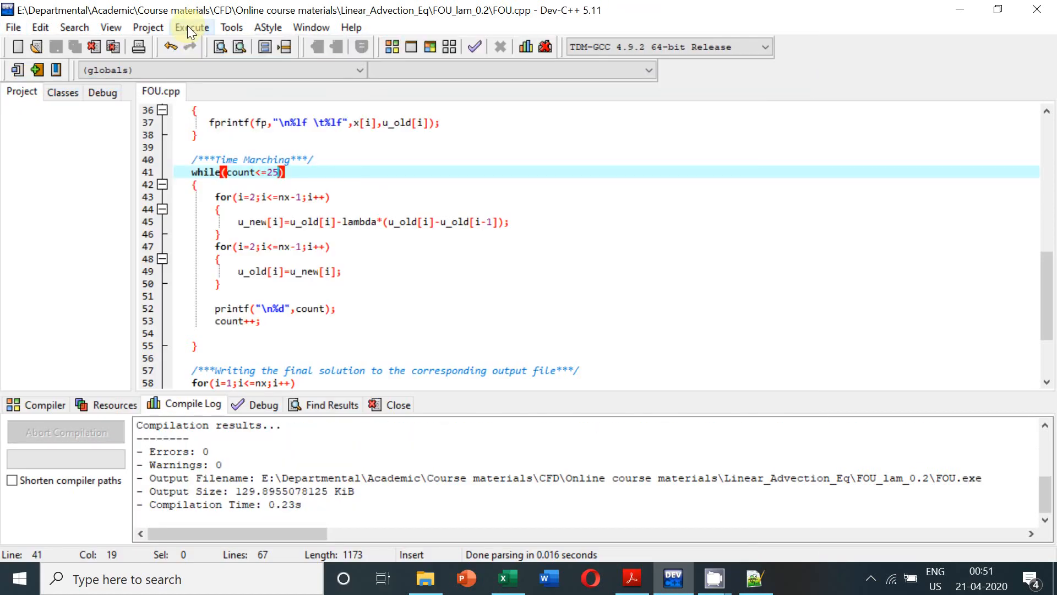
click(192, 27)
click(199, 63)
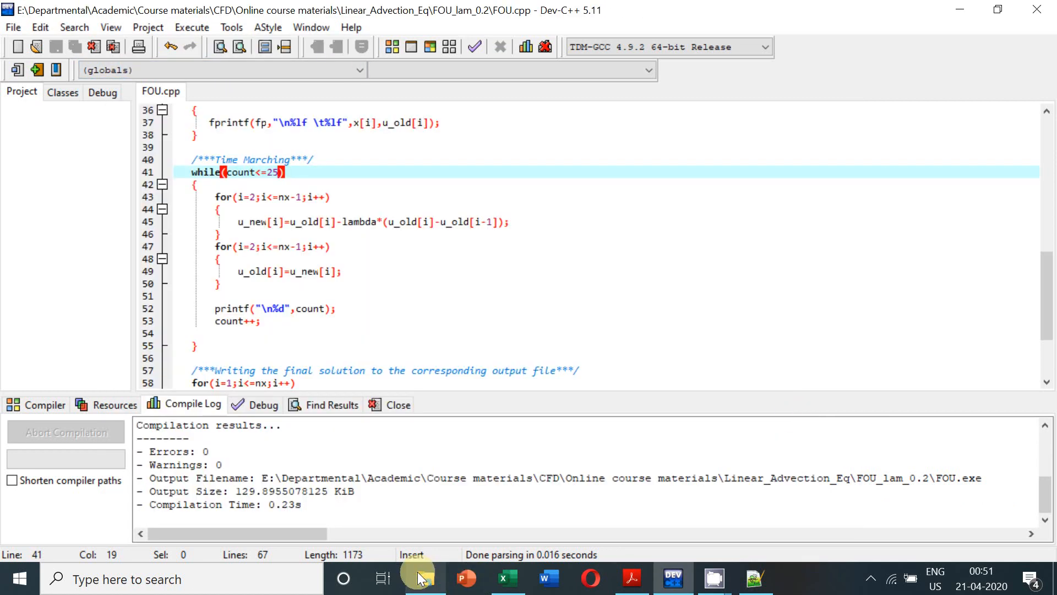
Step: Reopen final.dat in Notepad++, reload the new results and select all the data
click(425, 578)
right_click(173, 109)
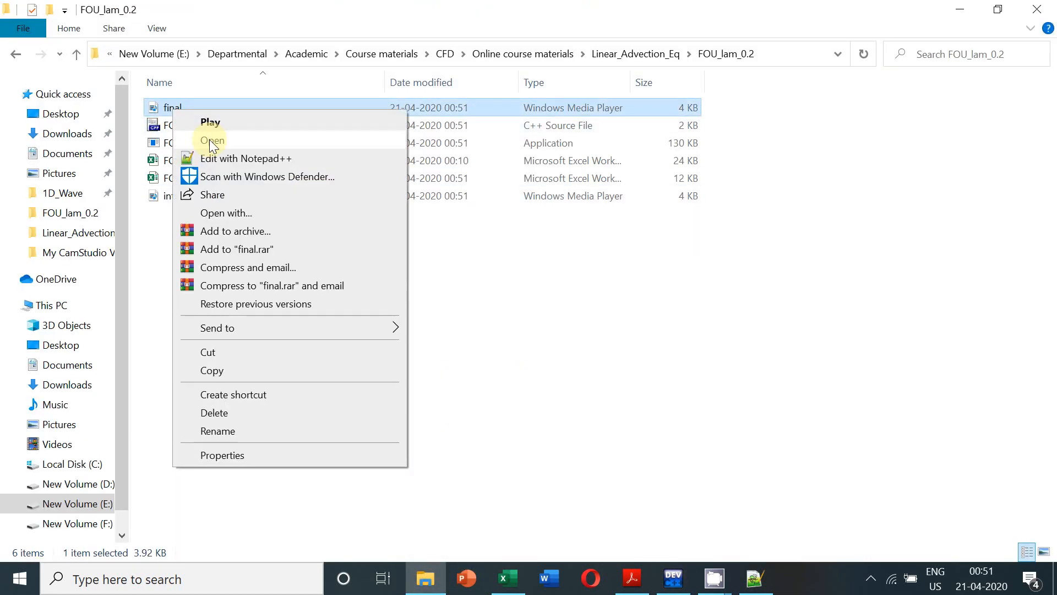
click(214, 159)
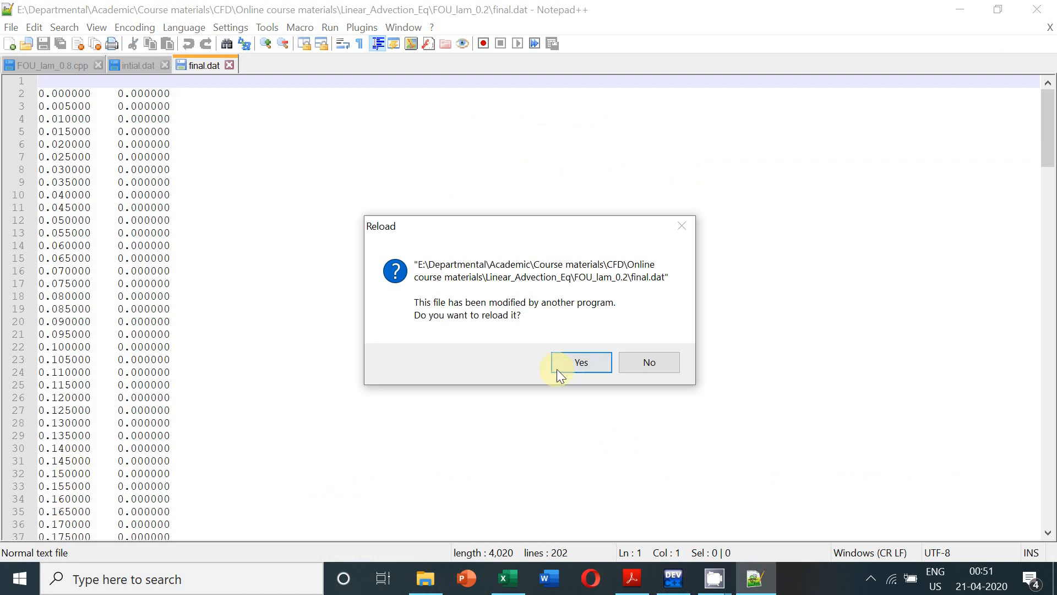
click(581, 362)
key(ctrl+a)
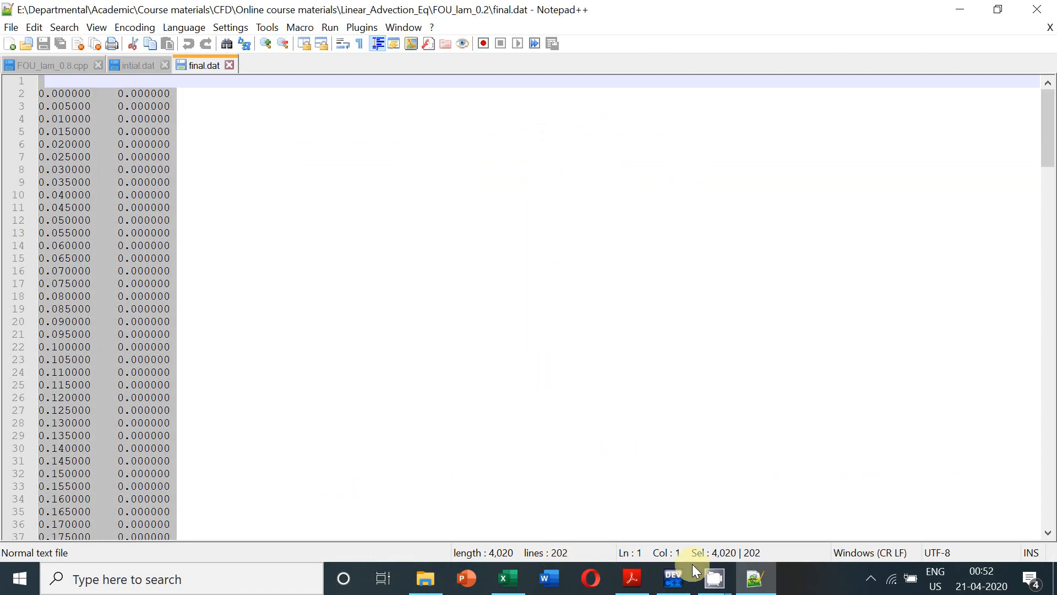
Step: Paste the 25-step results at F2 and delete the blank and duplicate x columns E:F
click(503, 579)
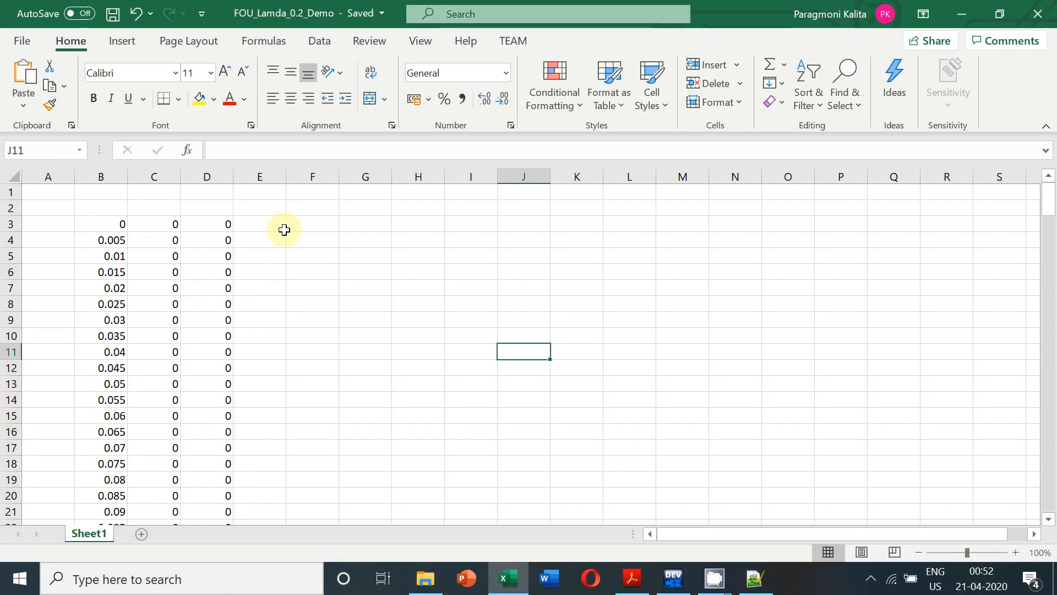
click(321, 210)
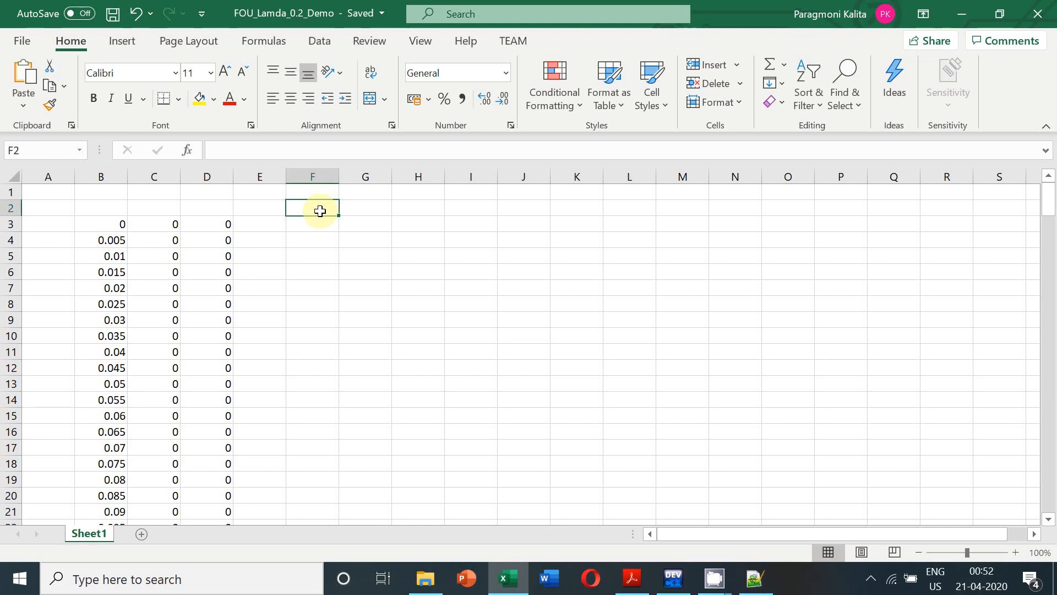
key(ctrl+v)
drag(259, 177, 312, 176)
right_click(312, 176)
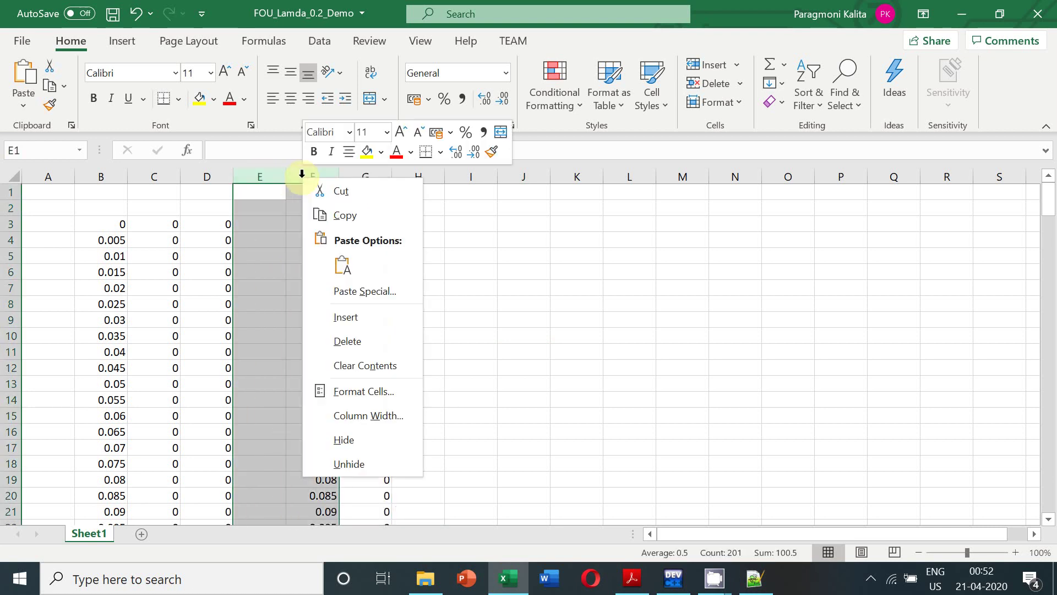
click(346, 342)
click(576, 336)
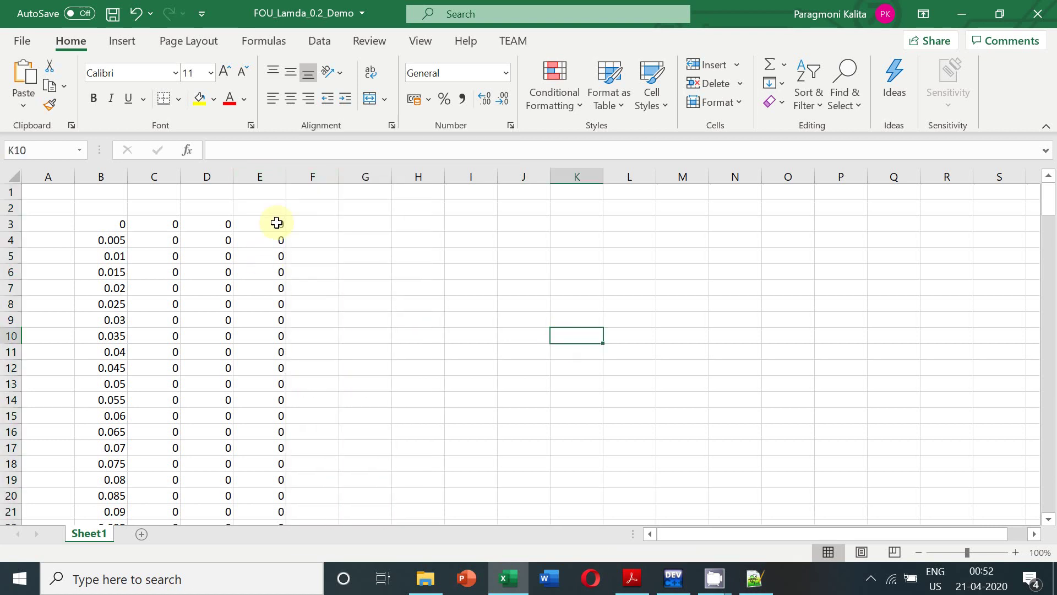
Step: Check the first-row values in B3, C3, D3 and the new solution value in E3
click(111, 221)
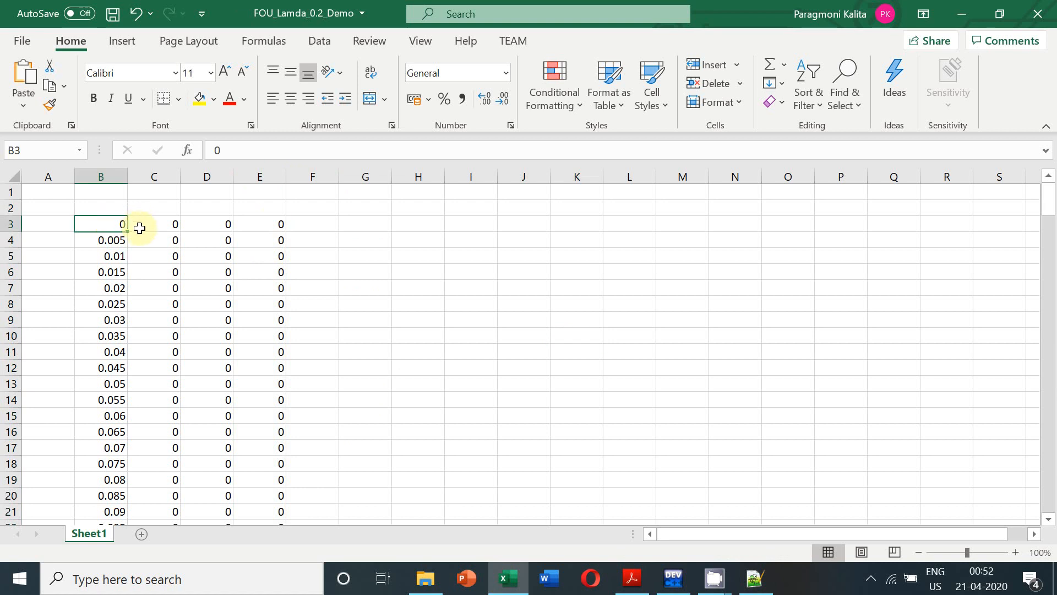
click(161, 225)
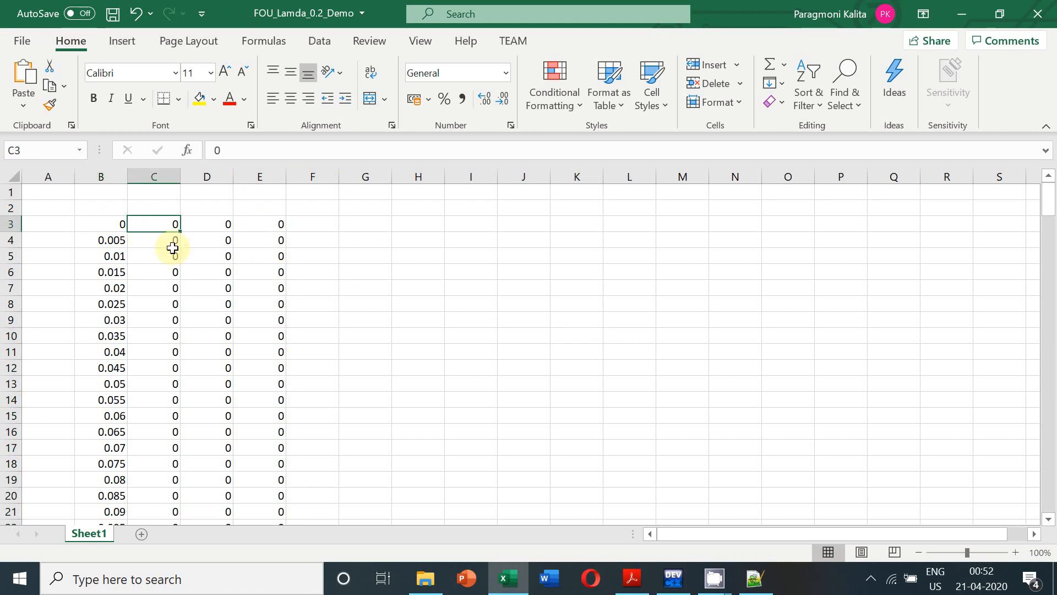
click(199, 224)
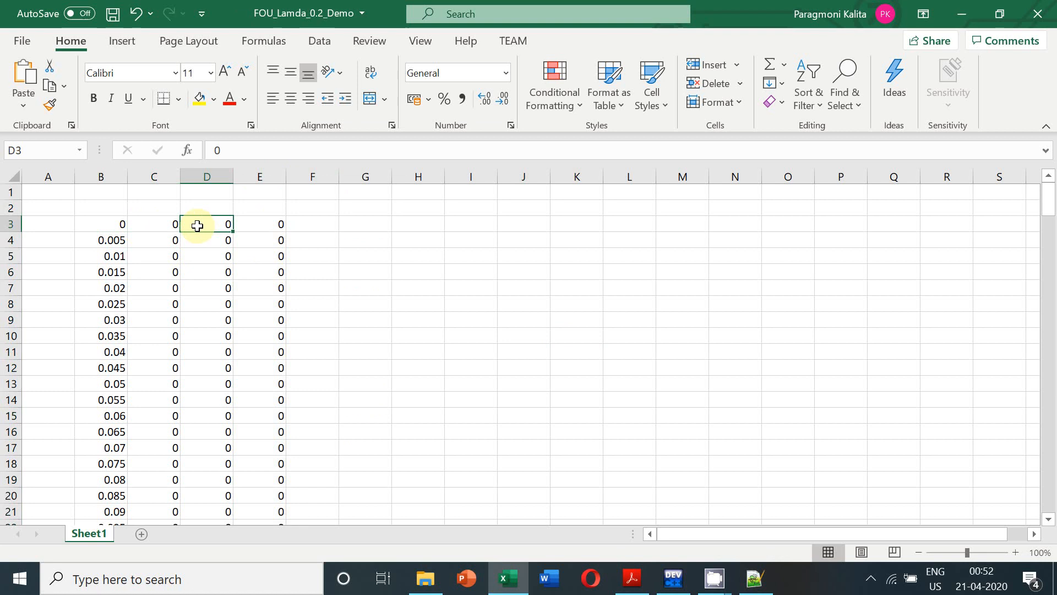
click(264, 228)
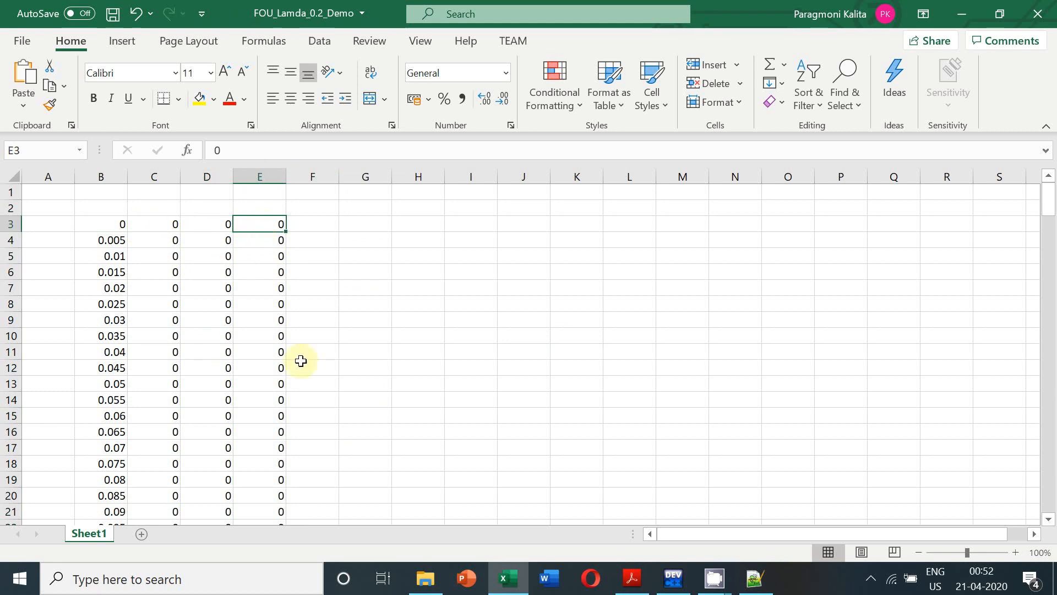
Step: Change the loop limit to 40, save, compile and run the solver, then close its console
click(673, 579)
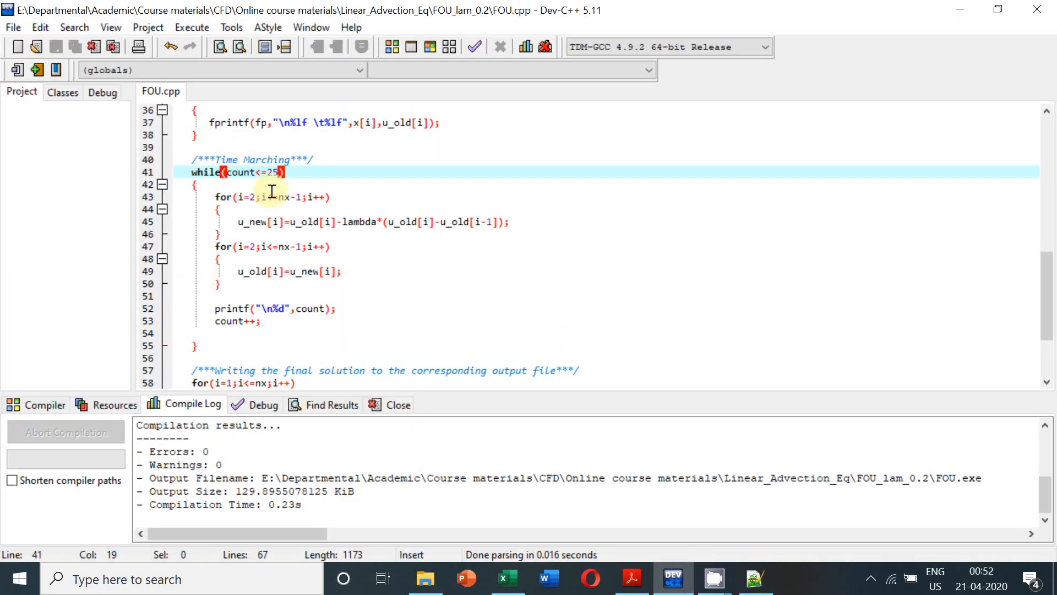
key(BackSpace)
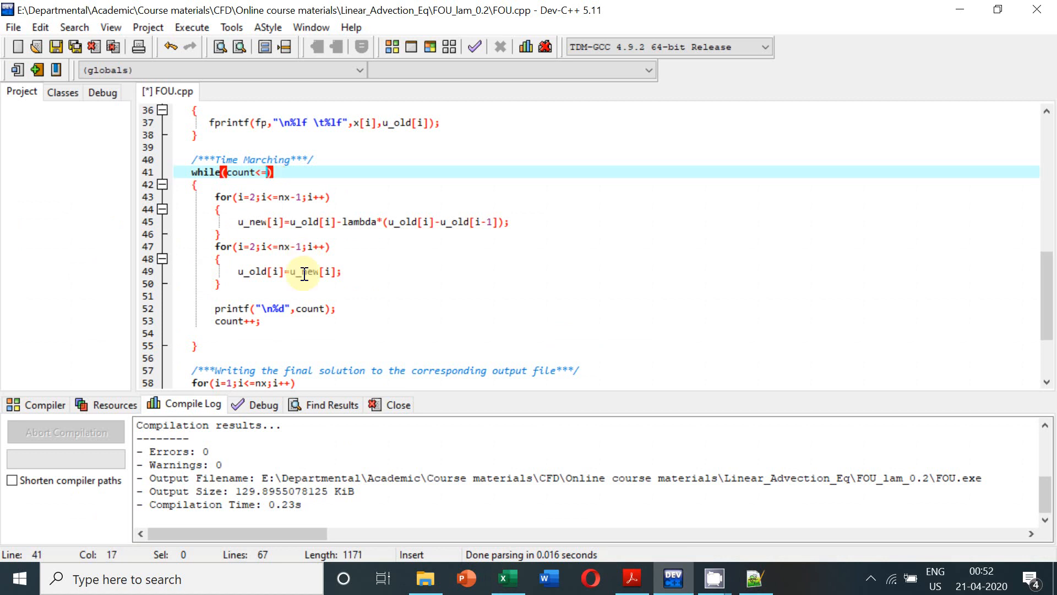
text(40)
click(14, 27)
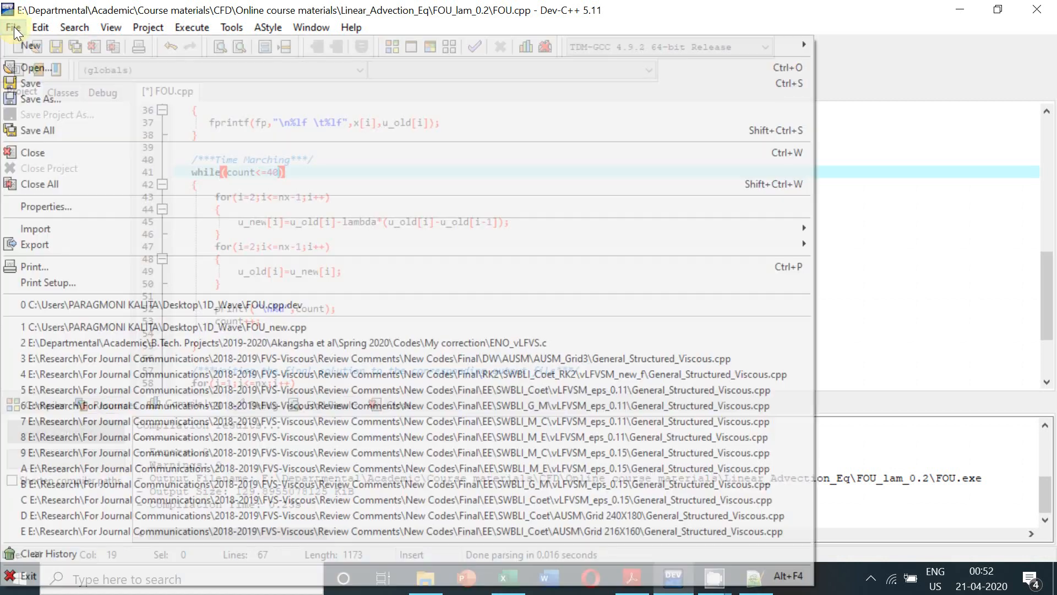
click(39, 84)
click(193, 27)
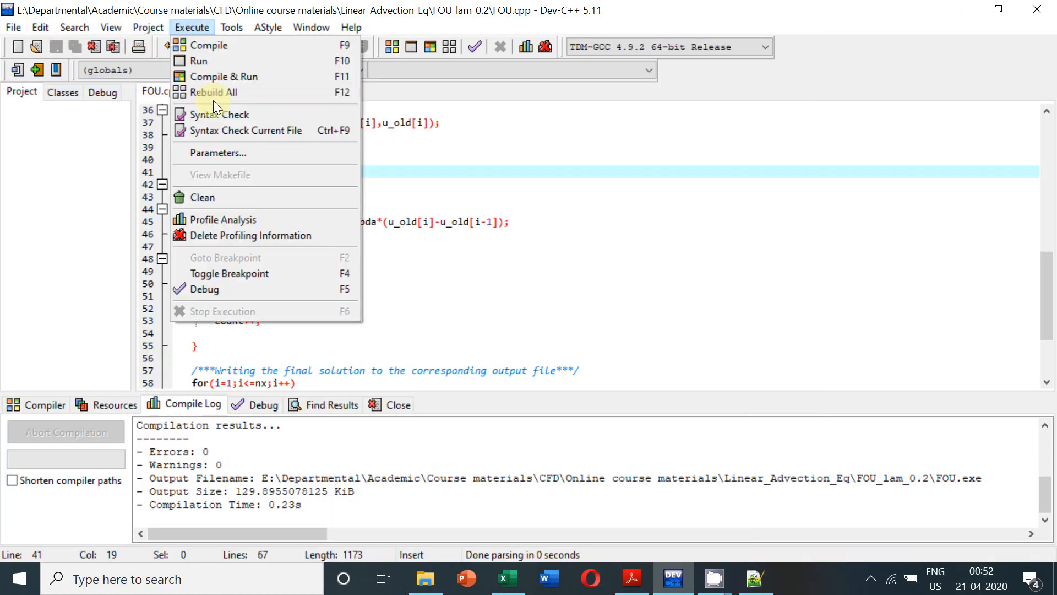
click(216, 74)
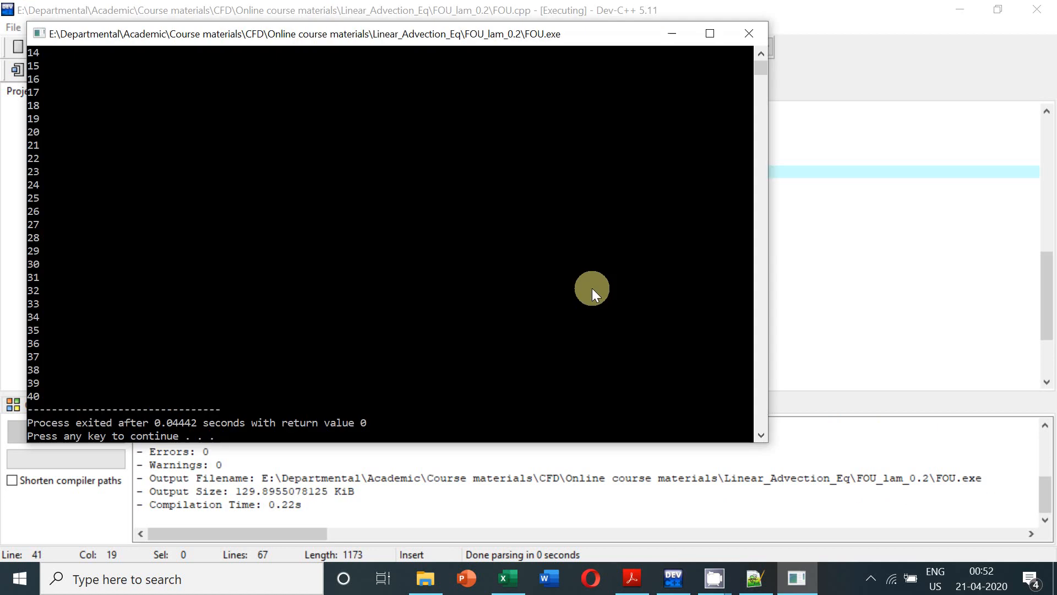
key(Return)
Step: Reload the refreshed final.dat in Notepad++ and select all its values for the workbook
click(425, 578)
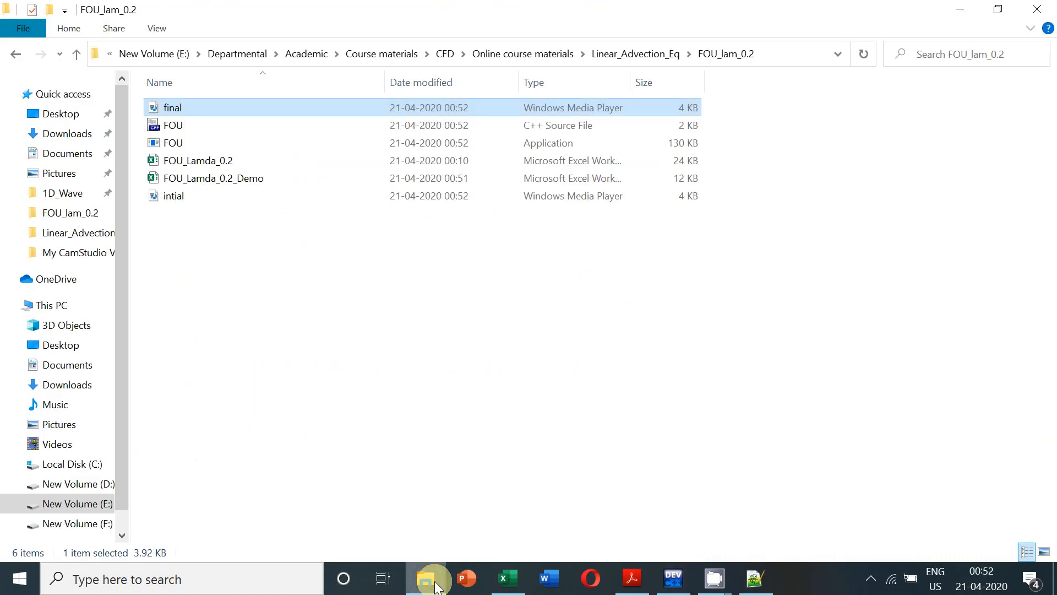
right_click(178, 107)
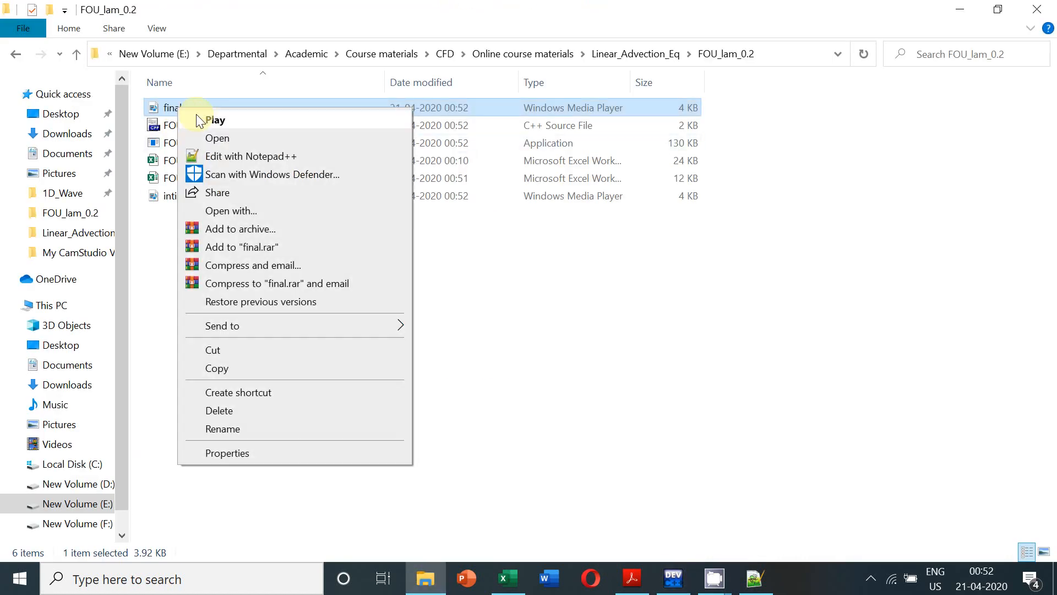
click(217, 151)
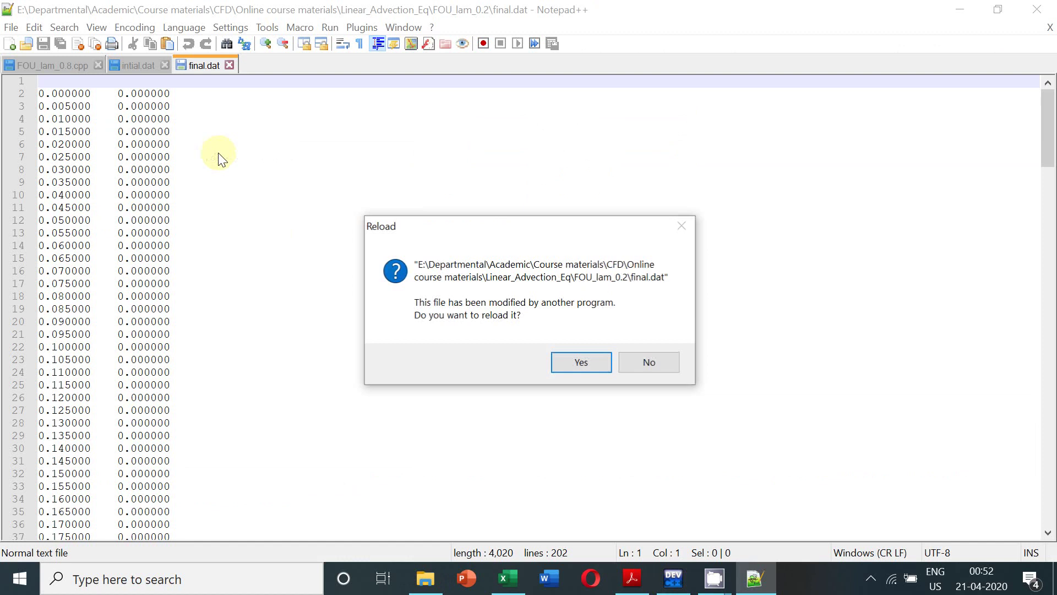
click(562, 369)
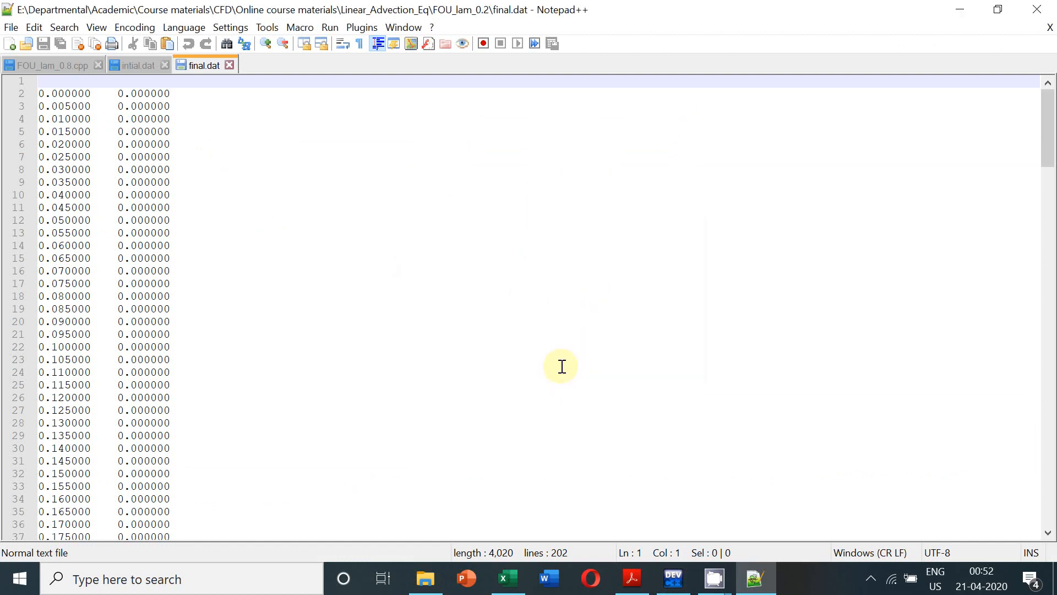
key(ctrl+a)
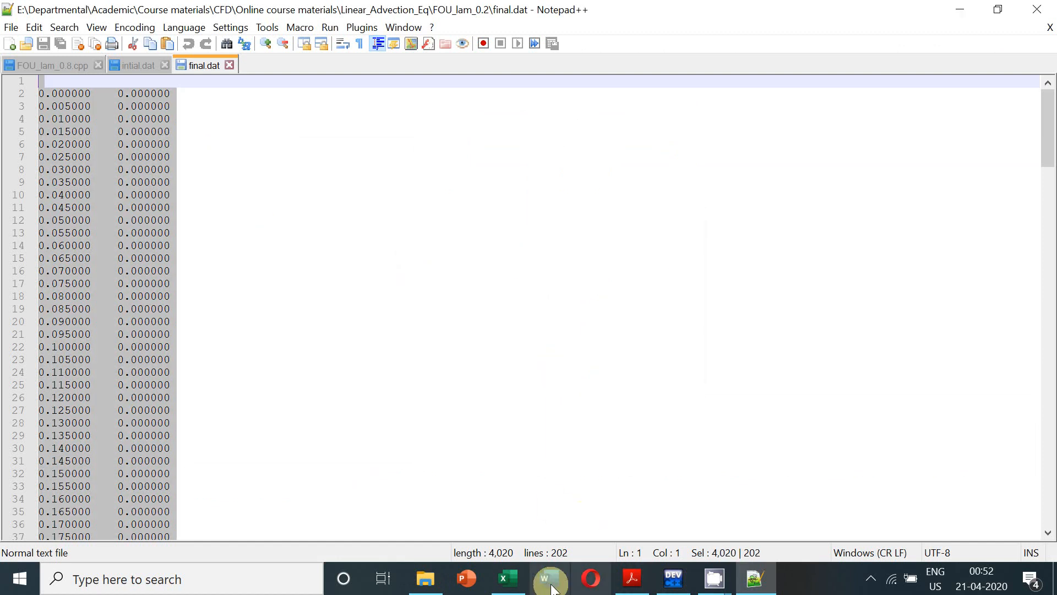
click(504, 578)
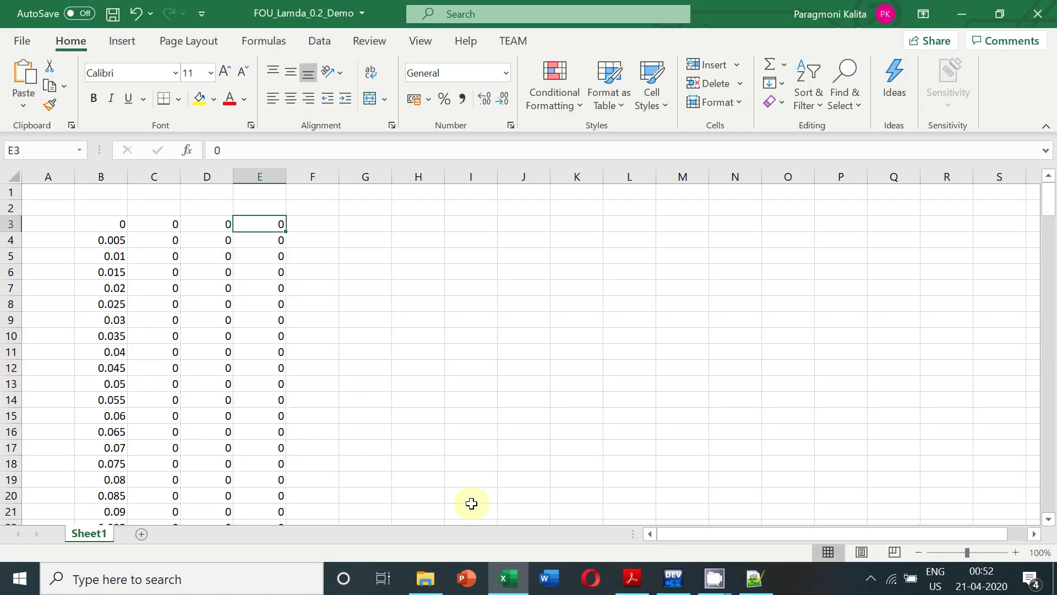
Step: Paste the 40-step results at G2 and delete the blank and duplicate x columns F:G
click(353, 212)
key(ctrl+v)
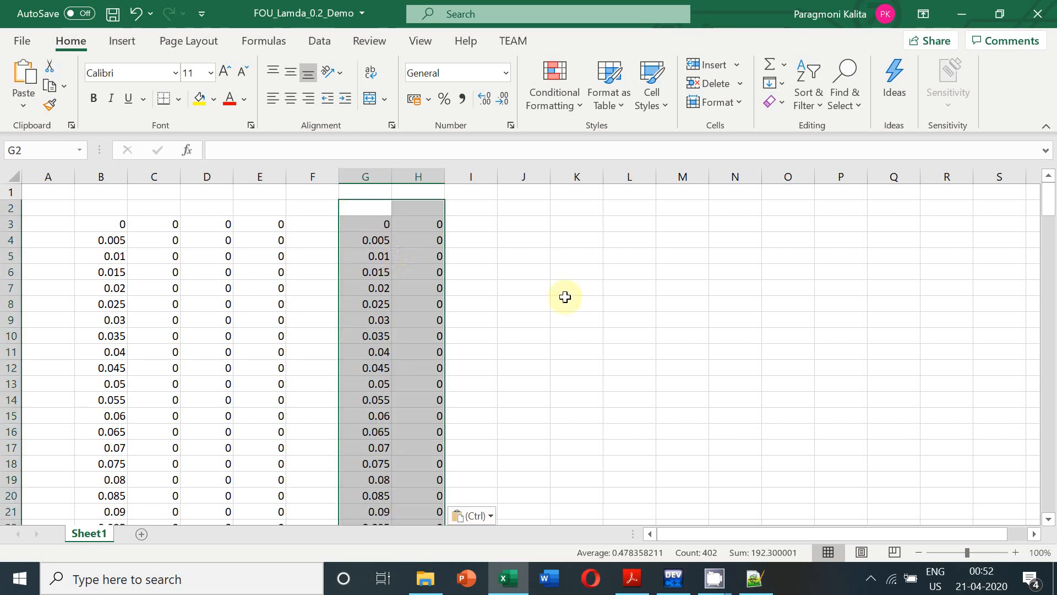
click(611, 307)
drag(312, 177, 363, 180)
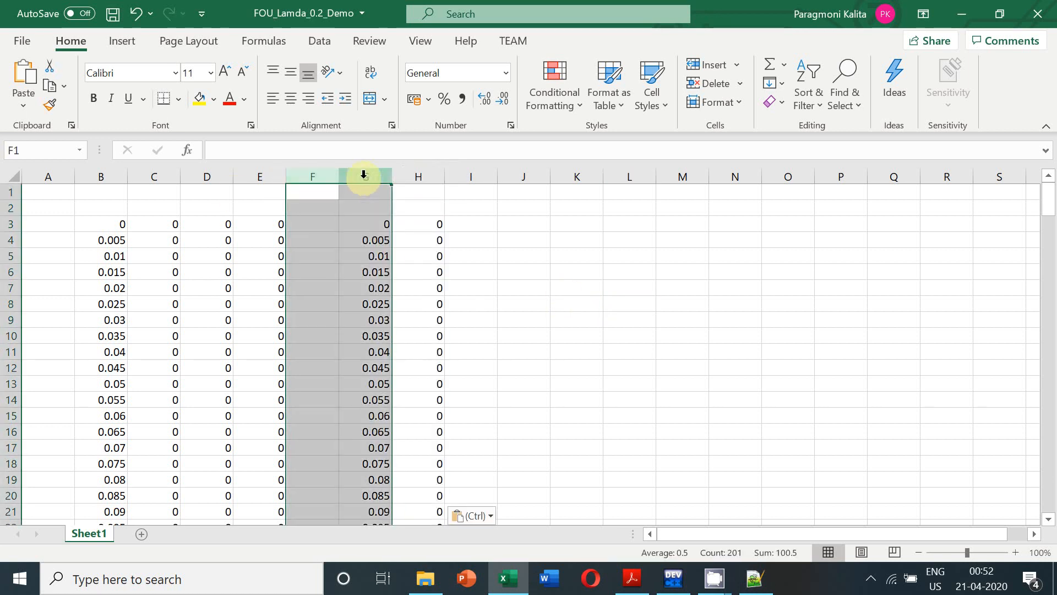
right_click(363, 182)
click(405, 344)
click(682, 367)
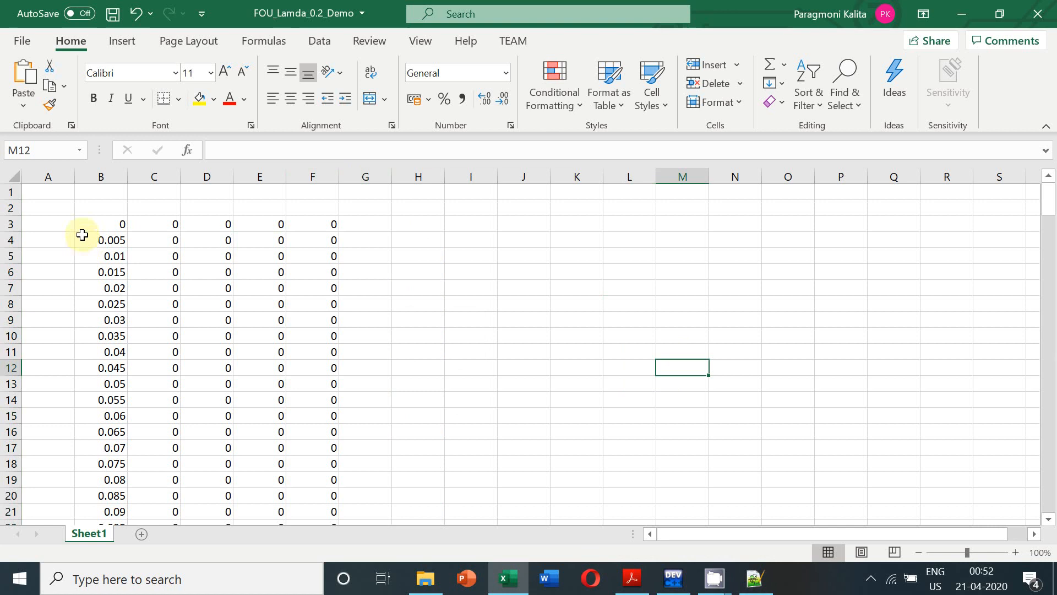
Step: Check the leading values in B3, B4, C3, C4, D3, E3 and the new column F3
click(101, 225)
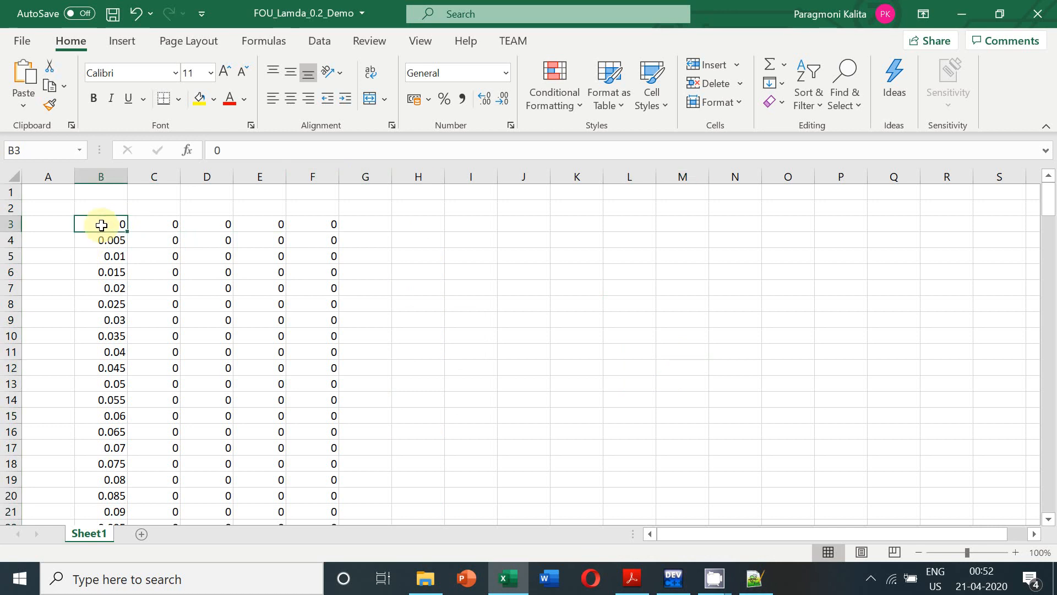
click(100, 241)
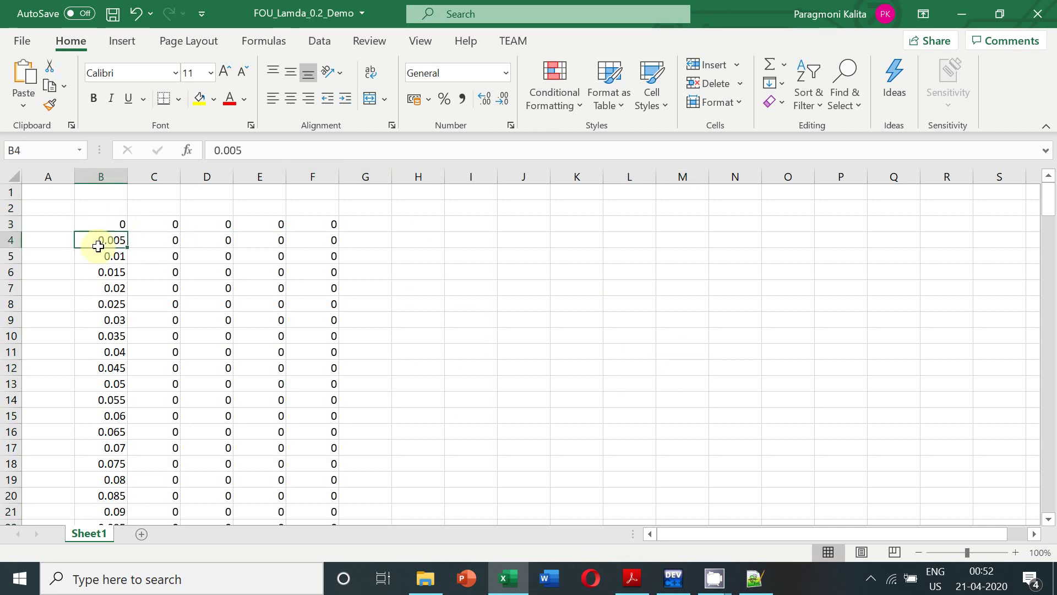
click(163, 225)
click(154, 242)
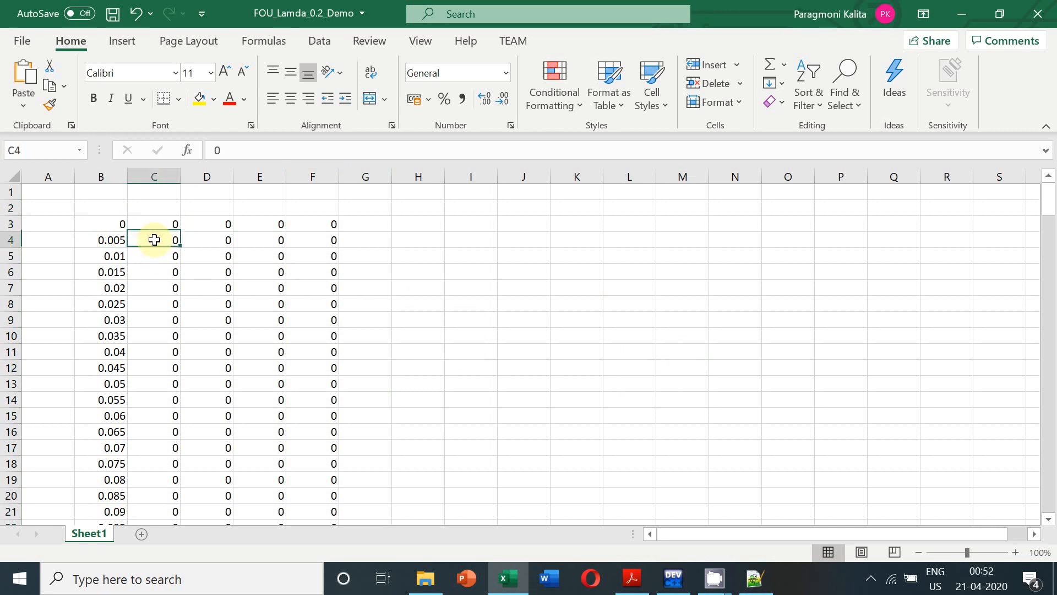
click(220, 225)
click(268, 225)
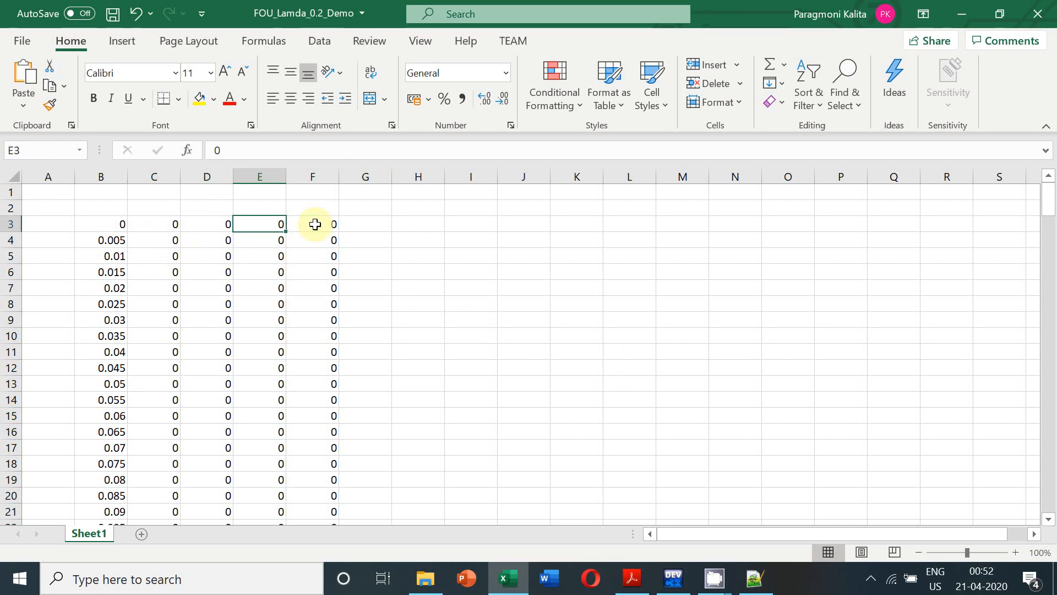
click(316, 225)
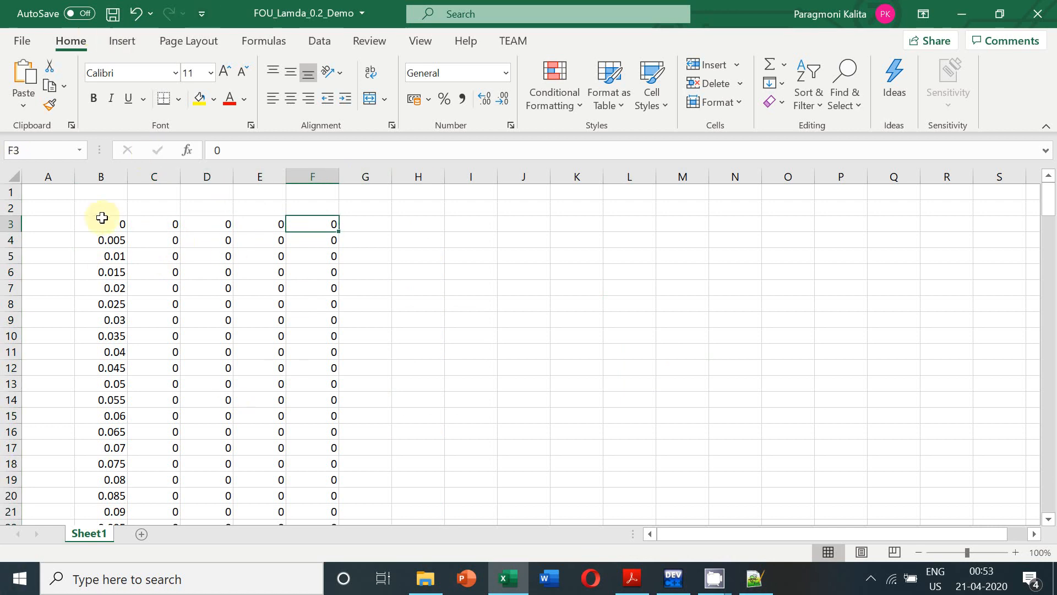
mouse_move(103, 225)
mouse_down()
mouse_move(309, 588)
mouse_move(286, 483)
mouse_move(293, 496)
mouse_up()
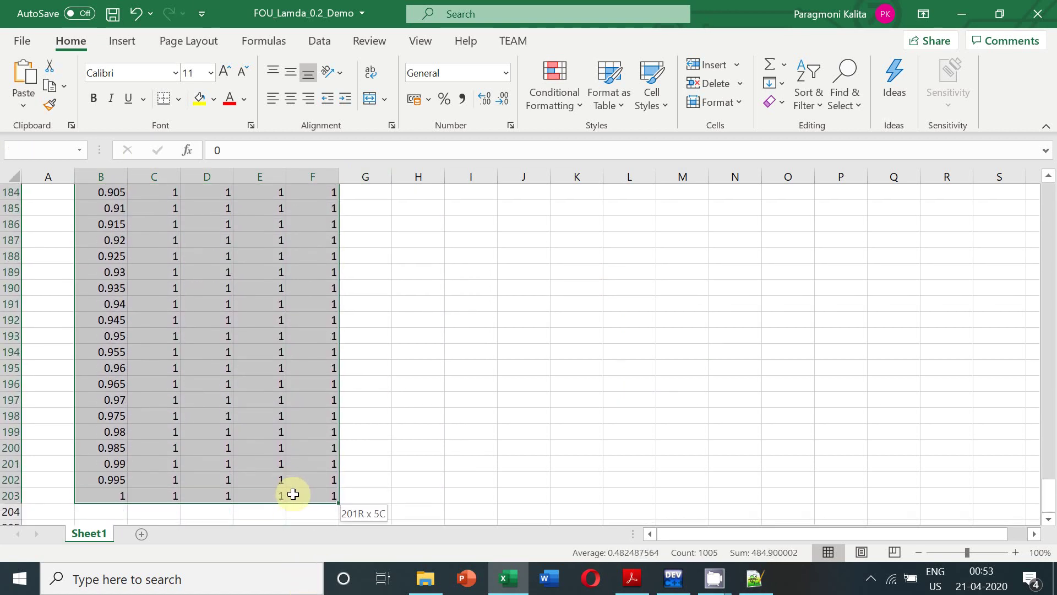
Step: Insert a Scatter with Smooth Lines chart of the data and move it right of the columns
click(123, 41)
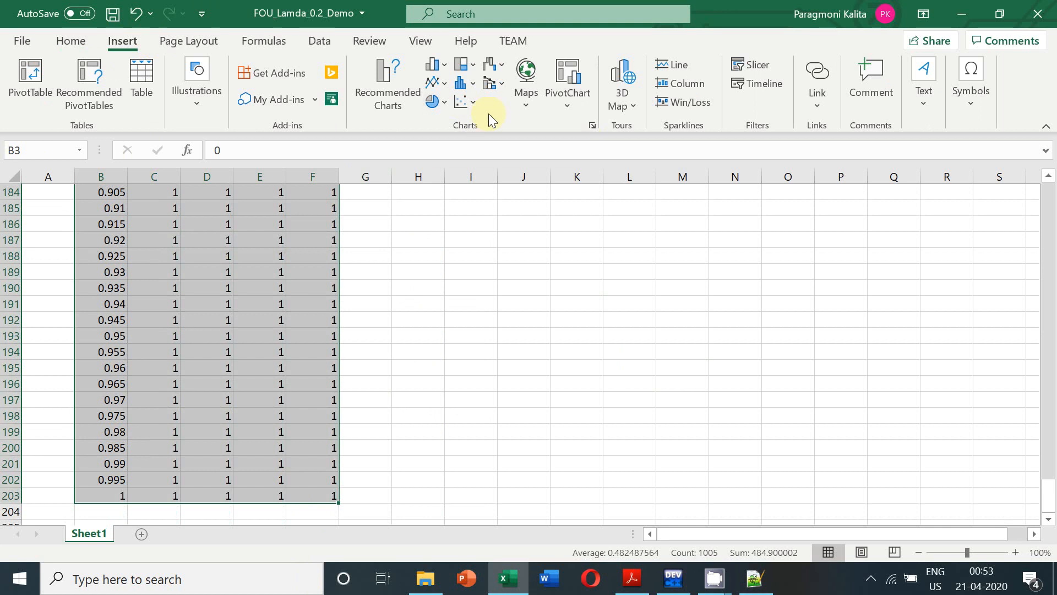
click(470, 103)
click(570, 162)
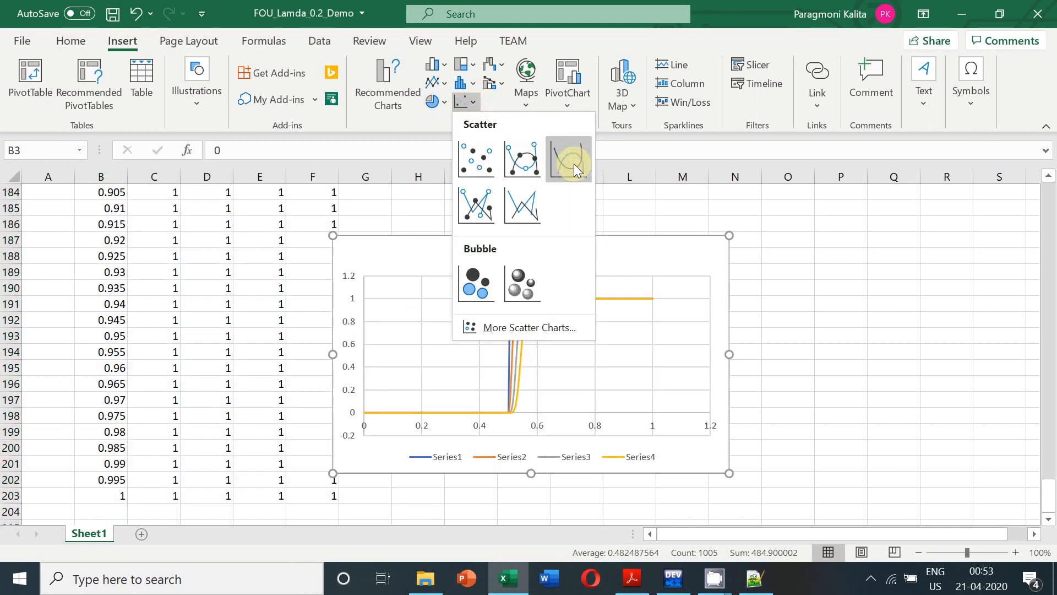
drag(446, 247, 533, 227)
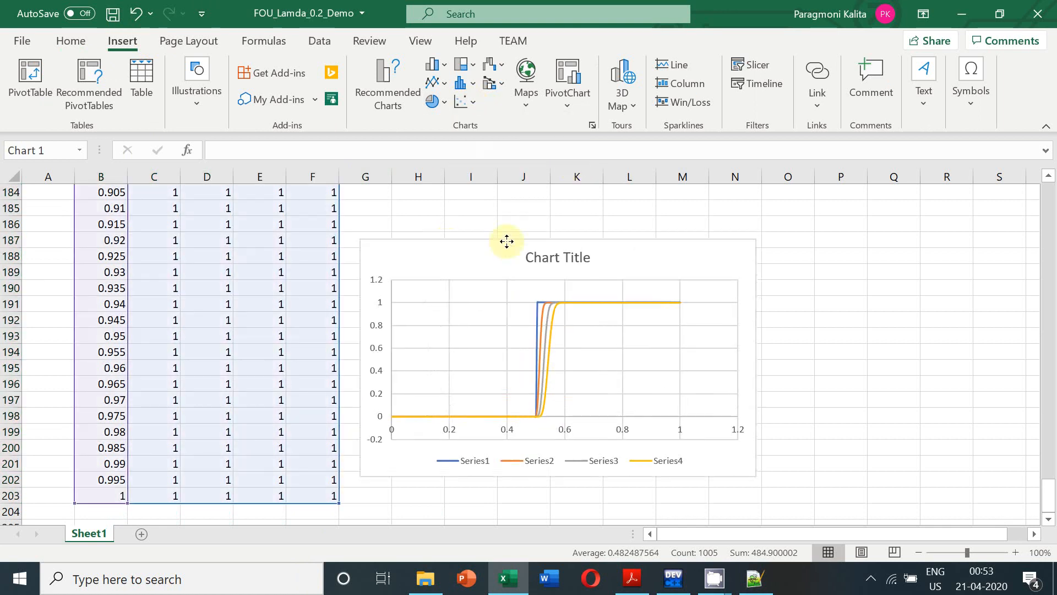
key(Escape)
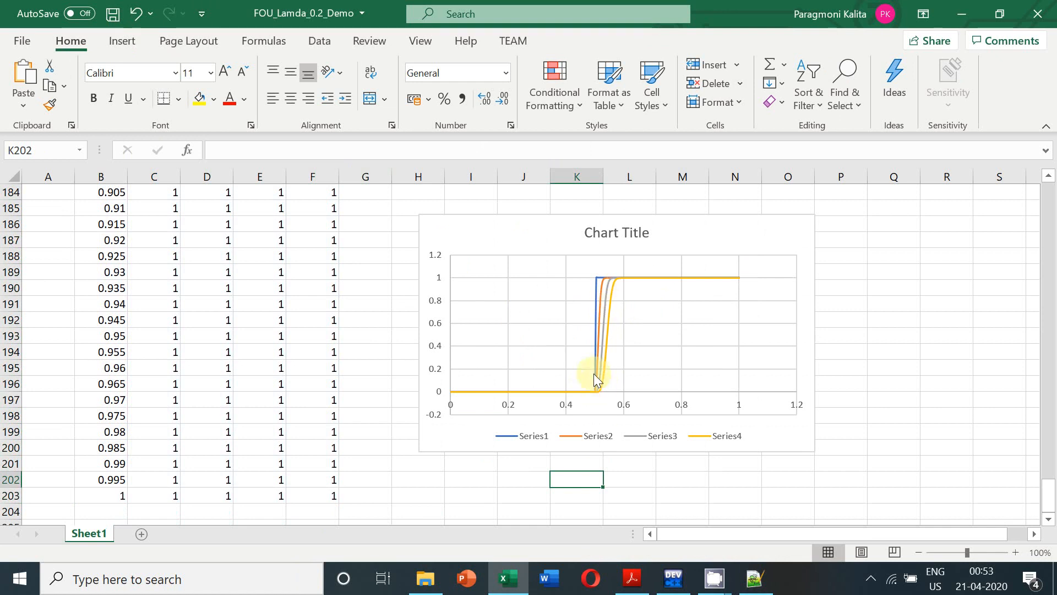
Step: Inspect Series1 in the chart, then deselect the chart
click(594, 276)
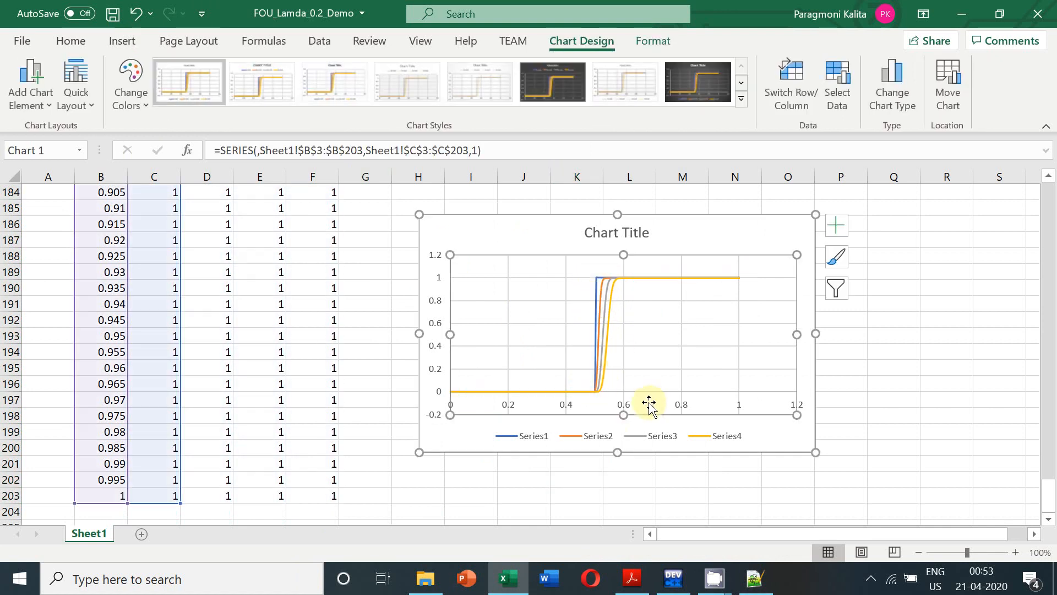
click(647, 405)
click(574, 510)
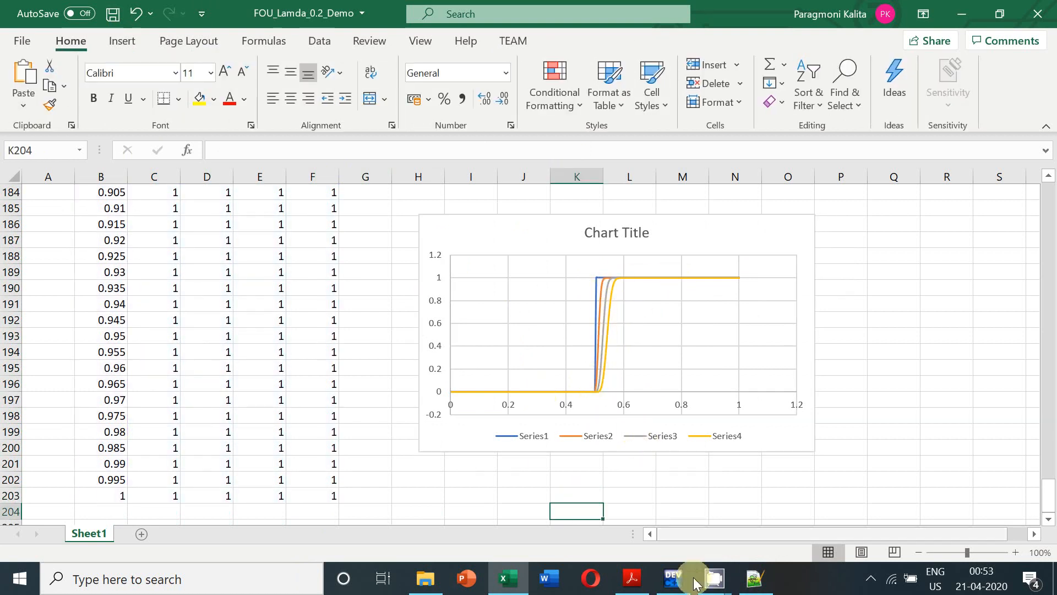
click(555, 505)
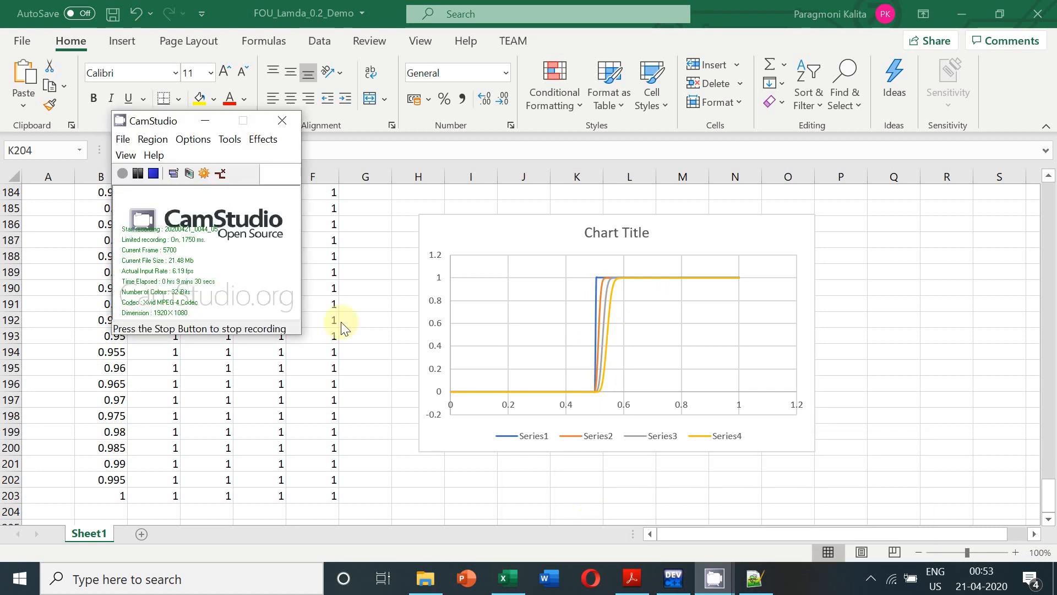